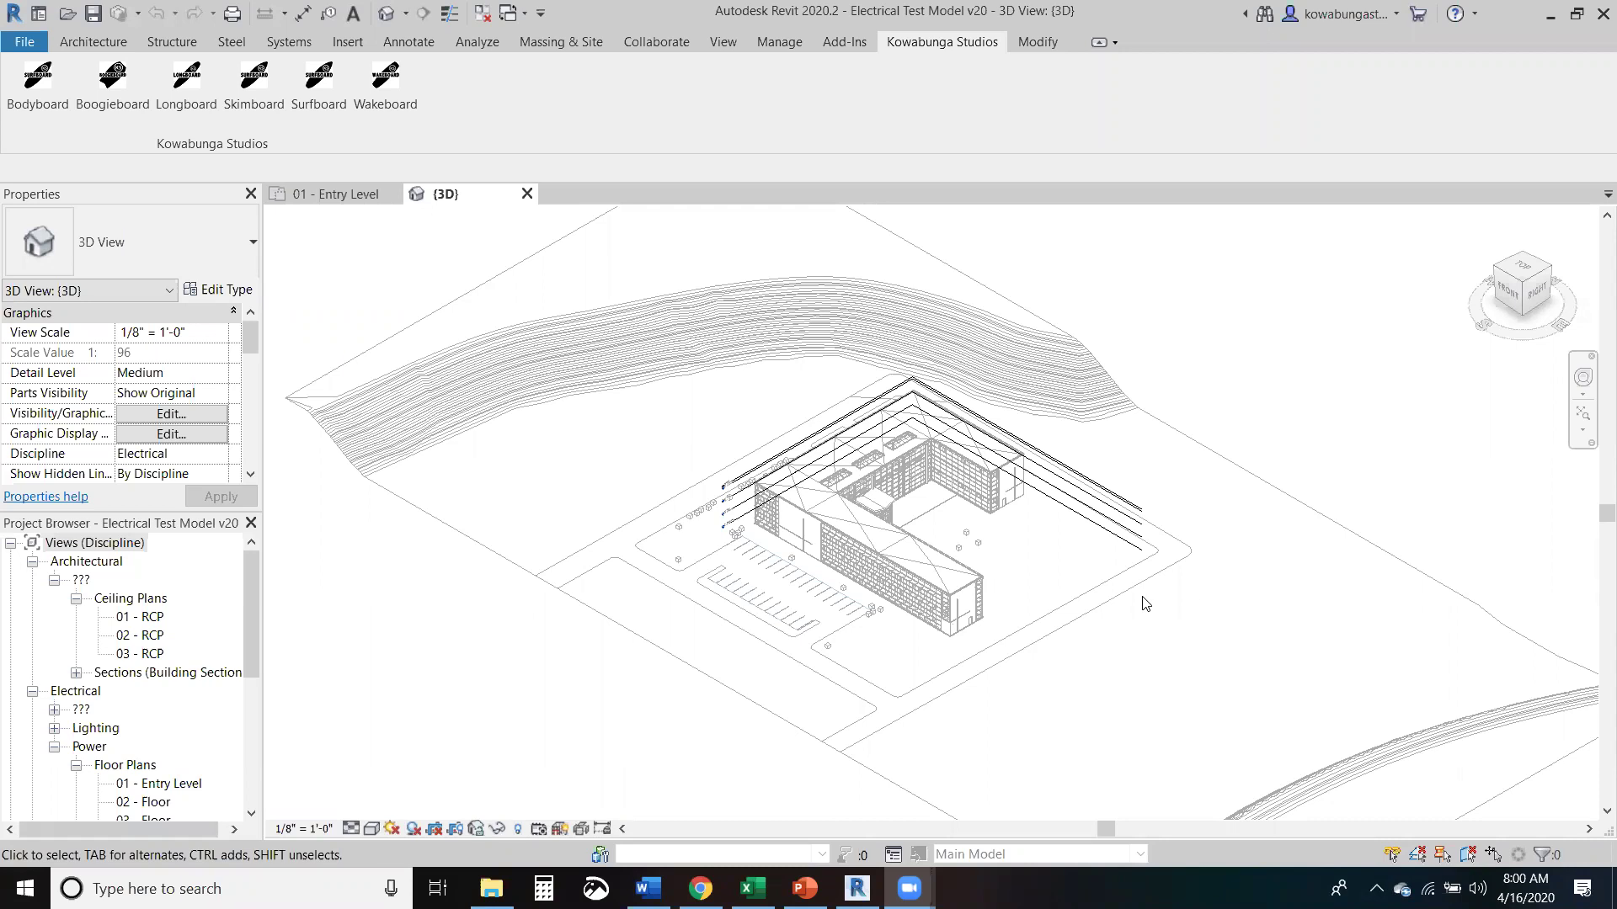
Step: Zoom the 3D model, then switch to the 01 - Entry Level floor plan and zoom in
scroll(930, 542, "up", 2)
scroll(999, 653, "up", 1)
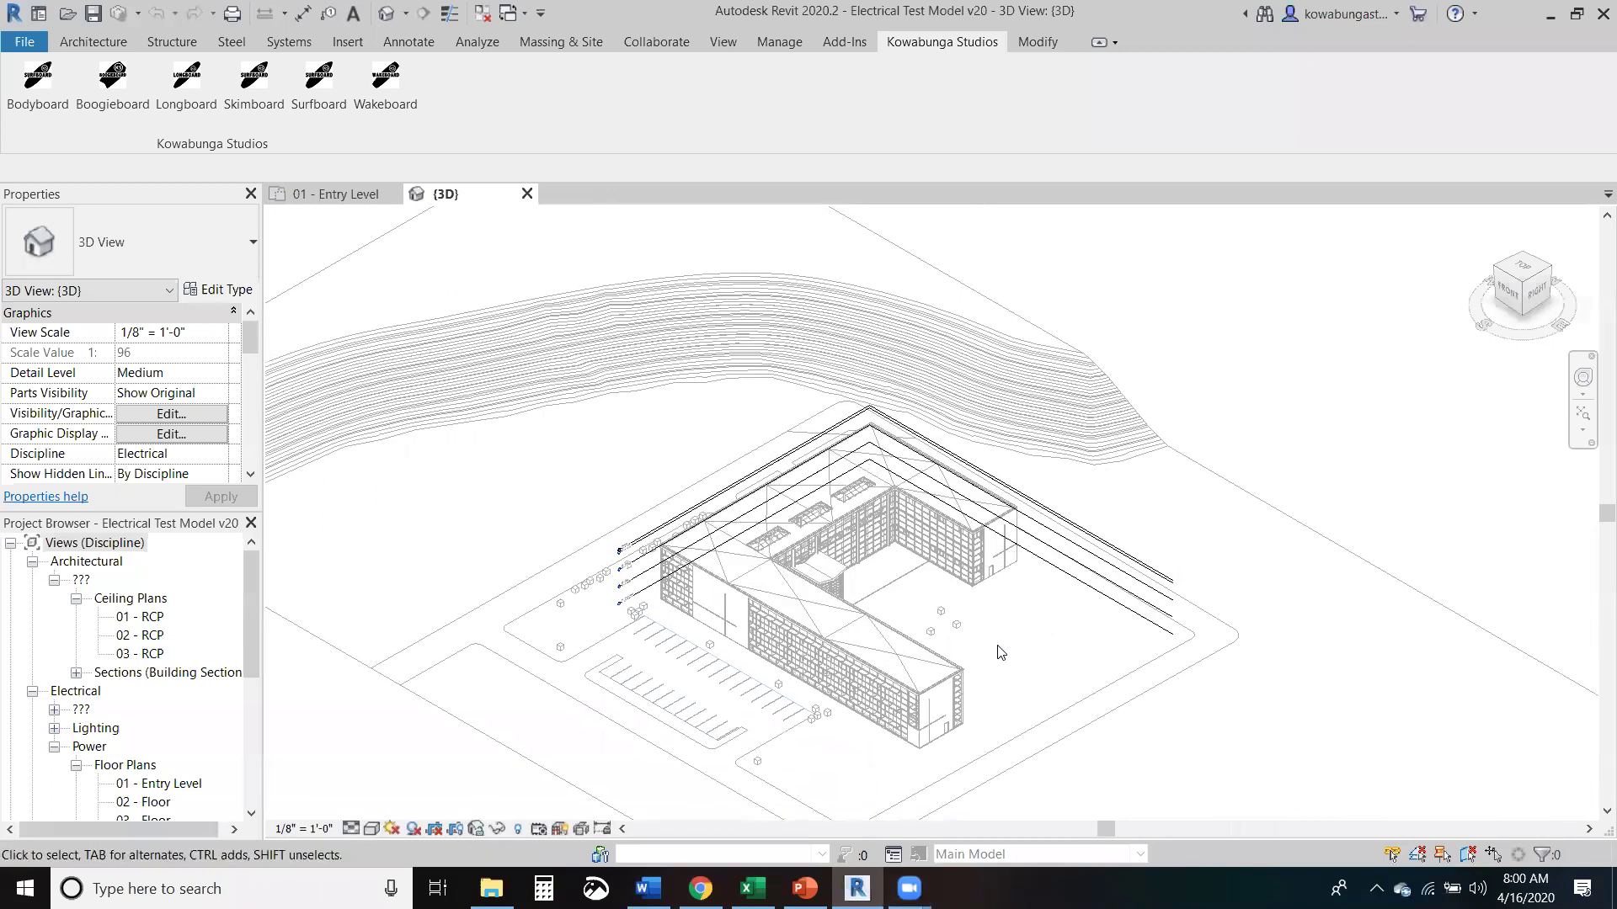
scroll(999, 653, "up", 3)
scroll(1100, 606, "up", 1)
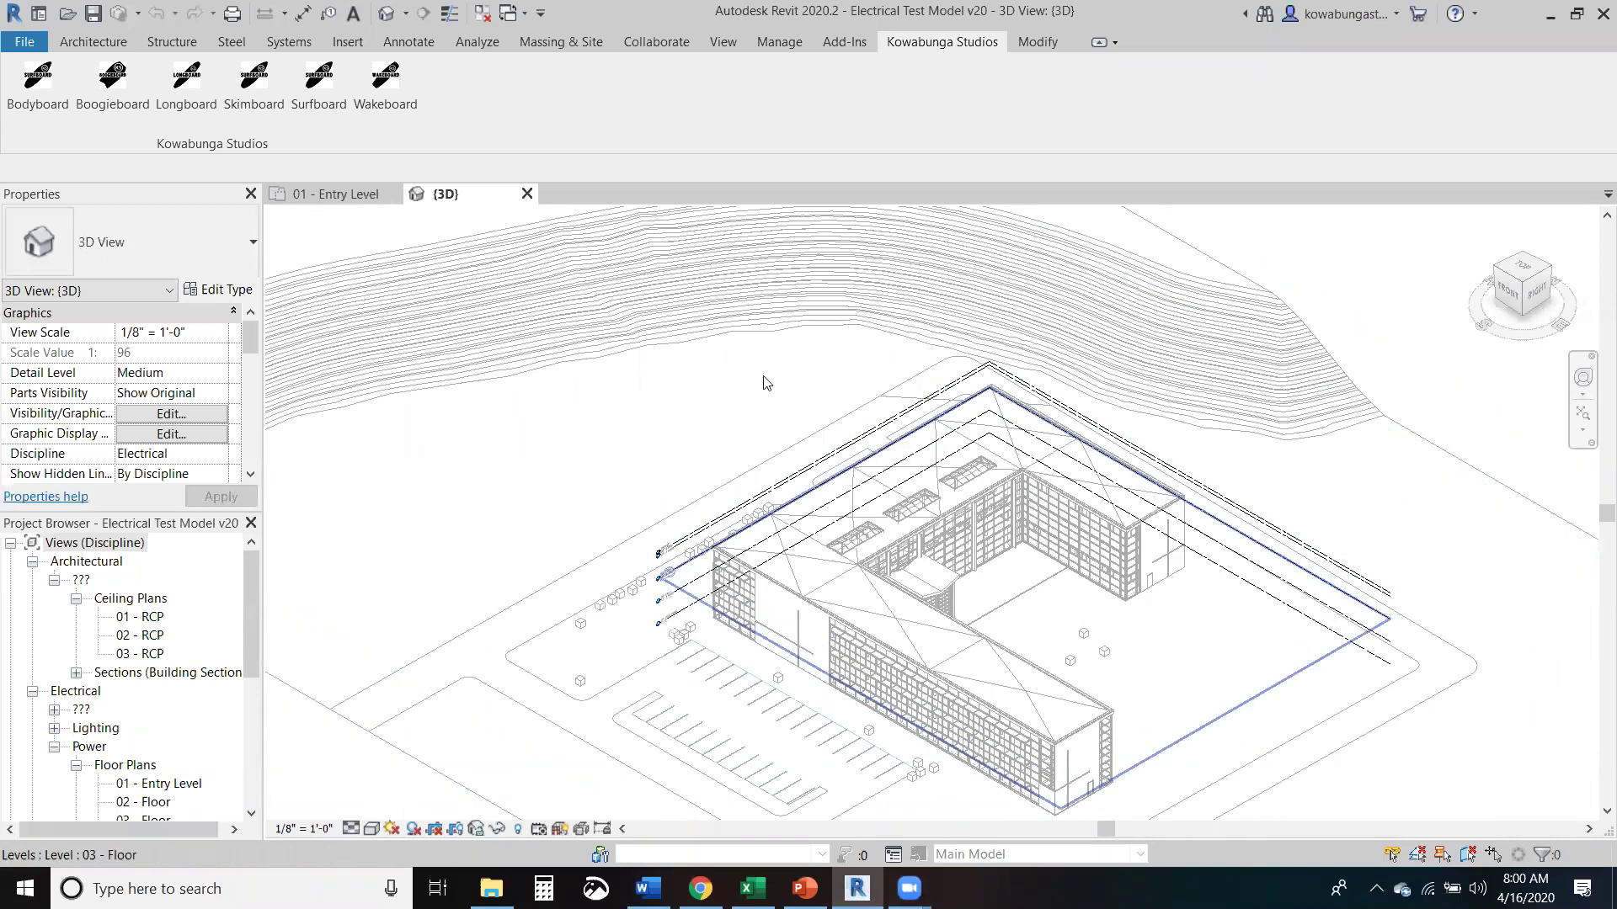
left_click(288, 193)
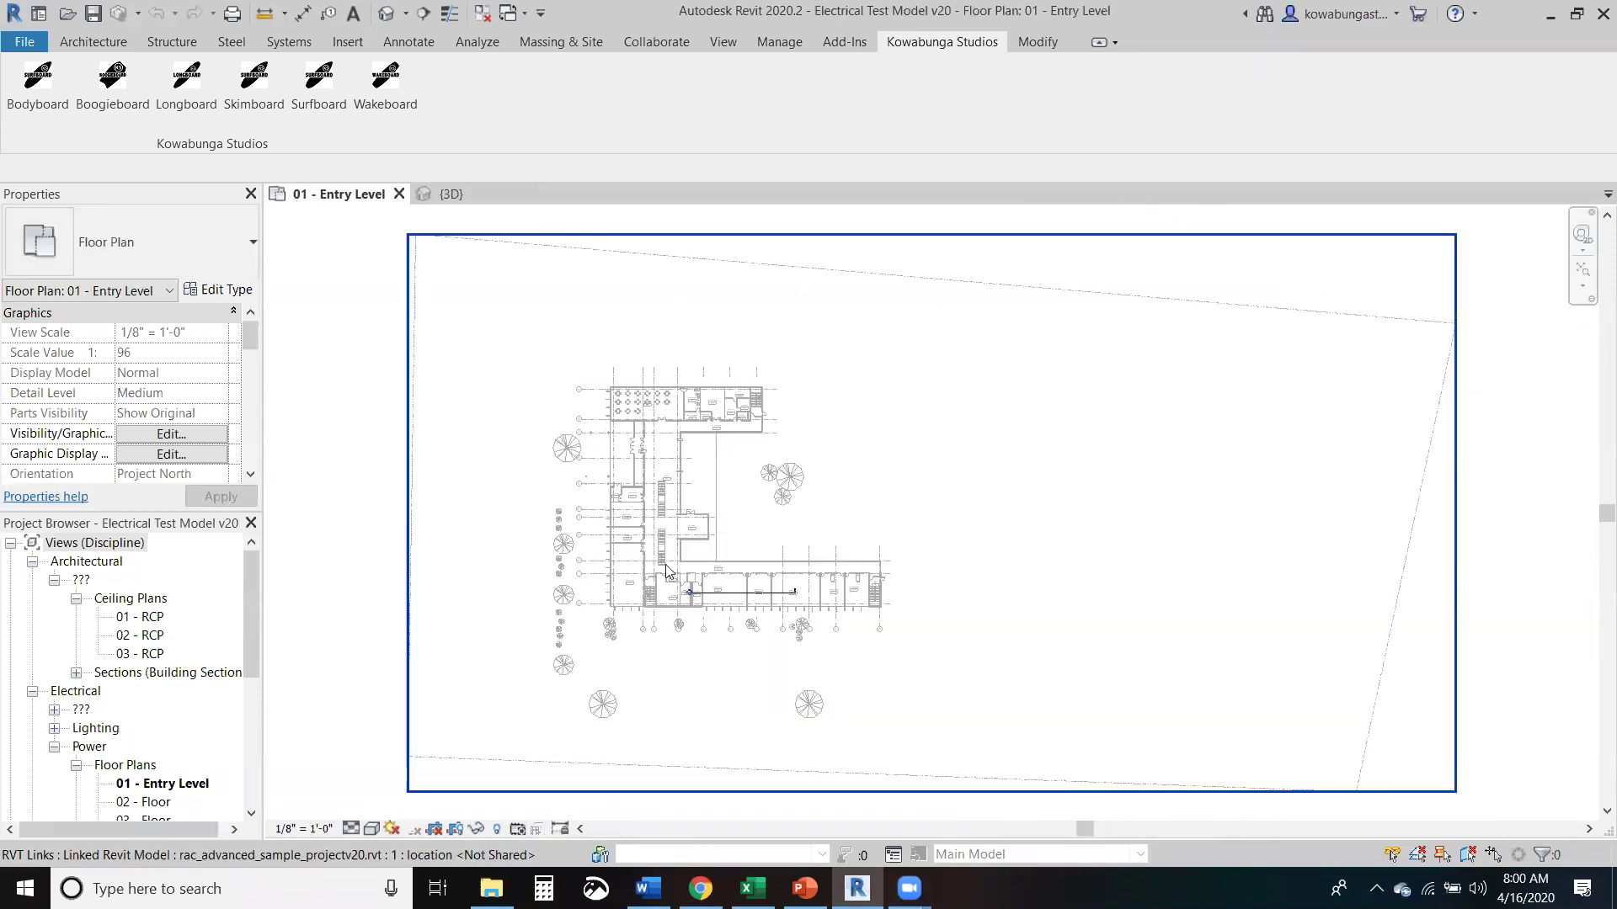
scroll(666, 570, "up", 5)
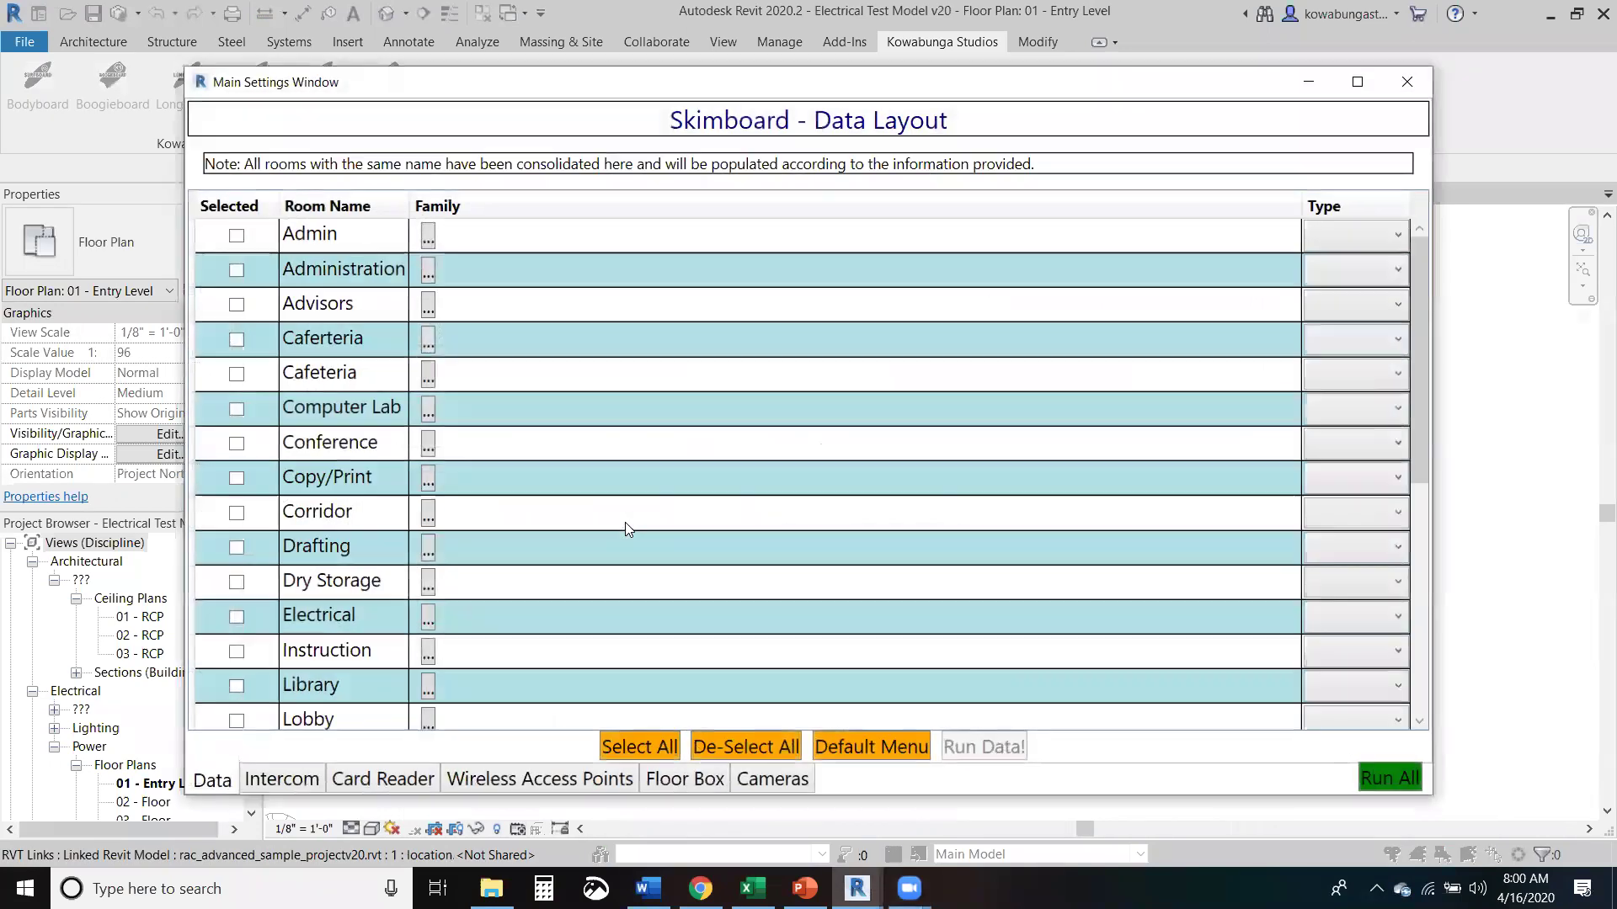
left_click(501, 785)
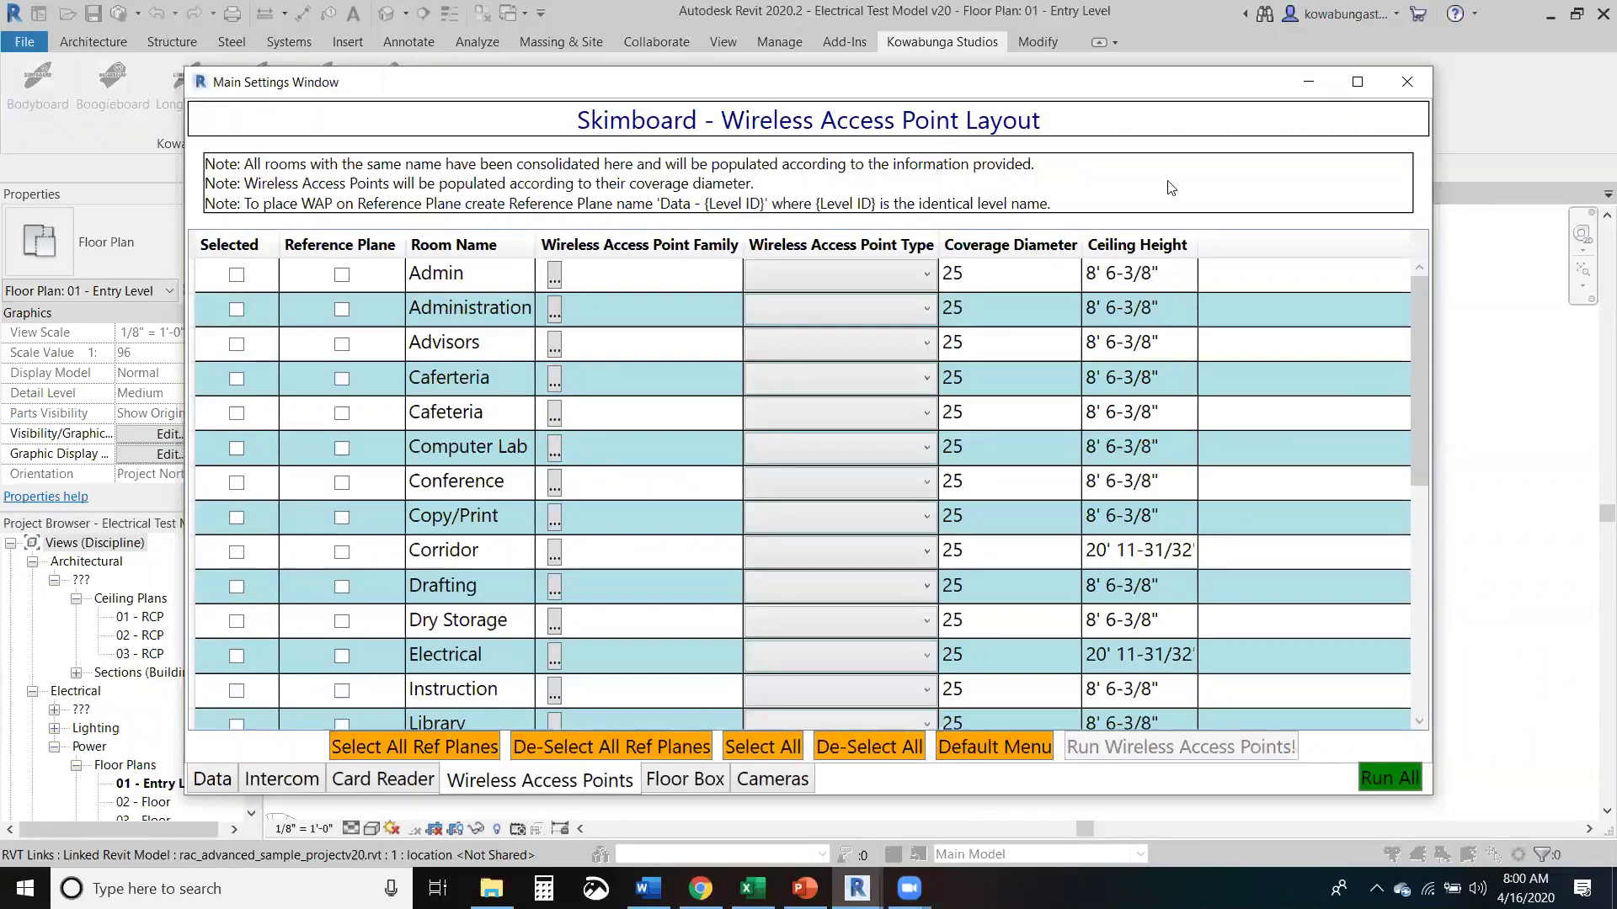
Step: Close the Skimboard settings, go to Section 1 and select the Data - 01 - Entry Level reference plane
left_click(1407, 83)
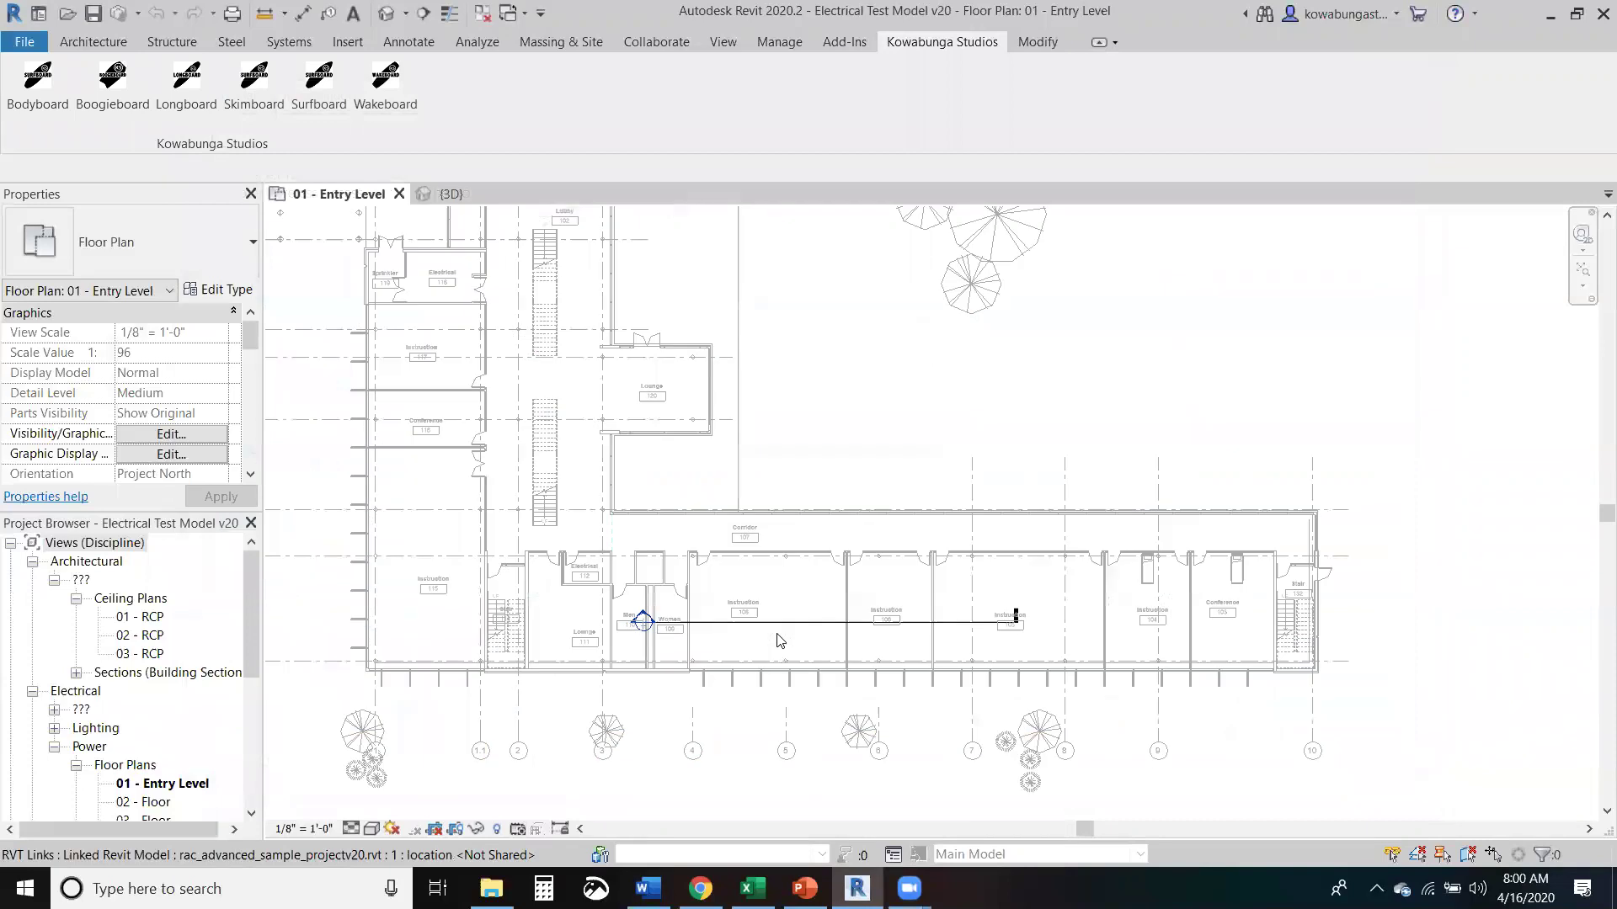
right_click(800, 615)
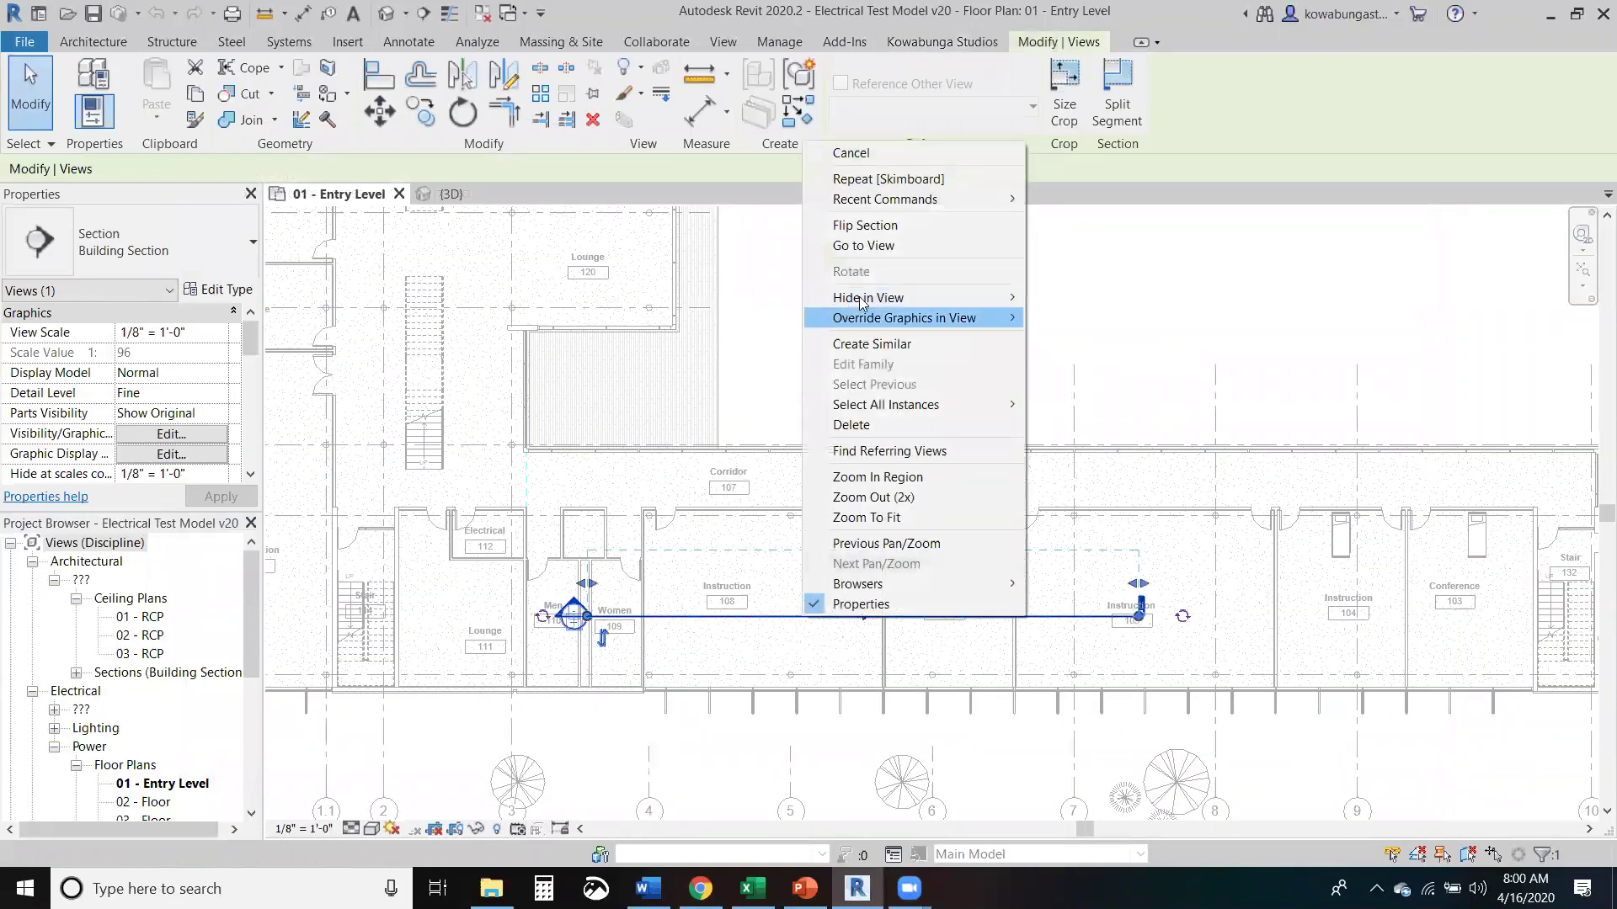
left_click(879, 248)
scroll(758, 560, "up", 2)
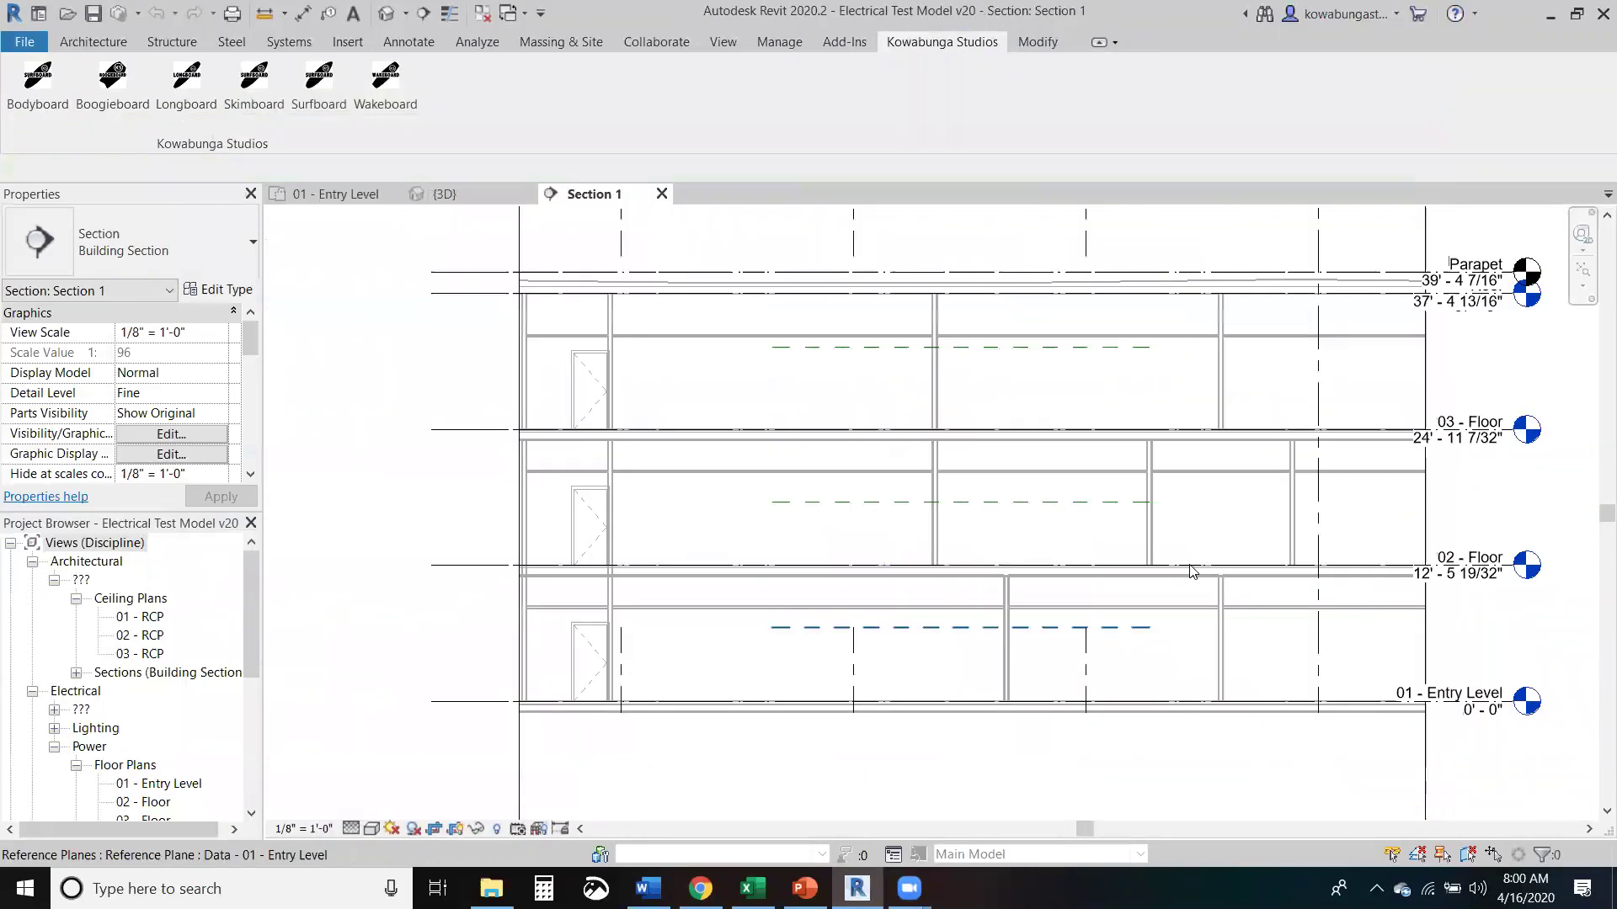
left_click(815, 628)
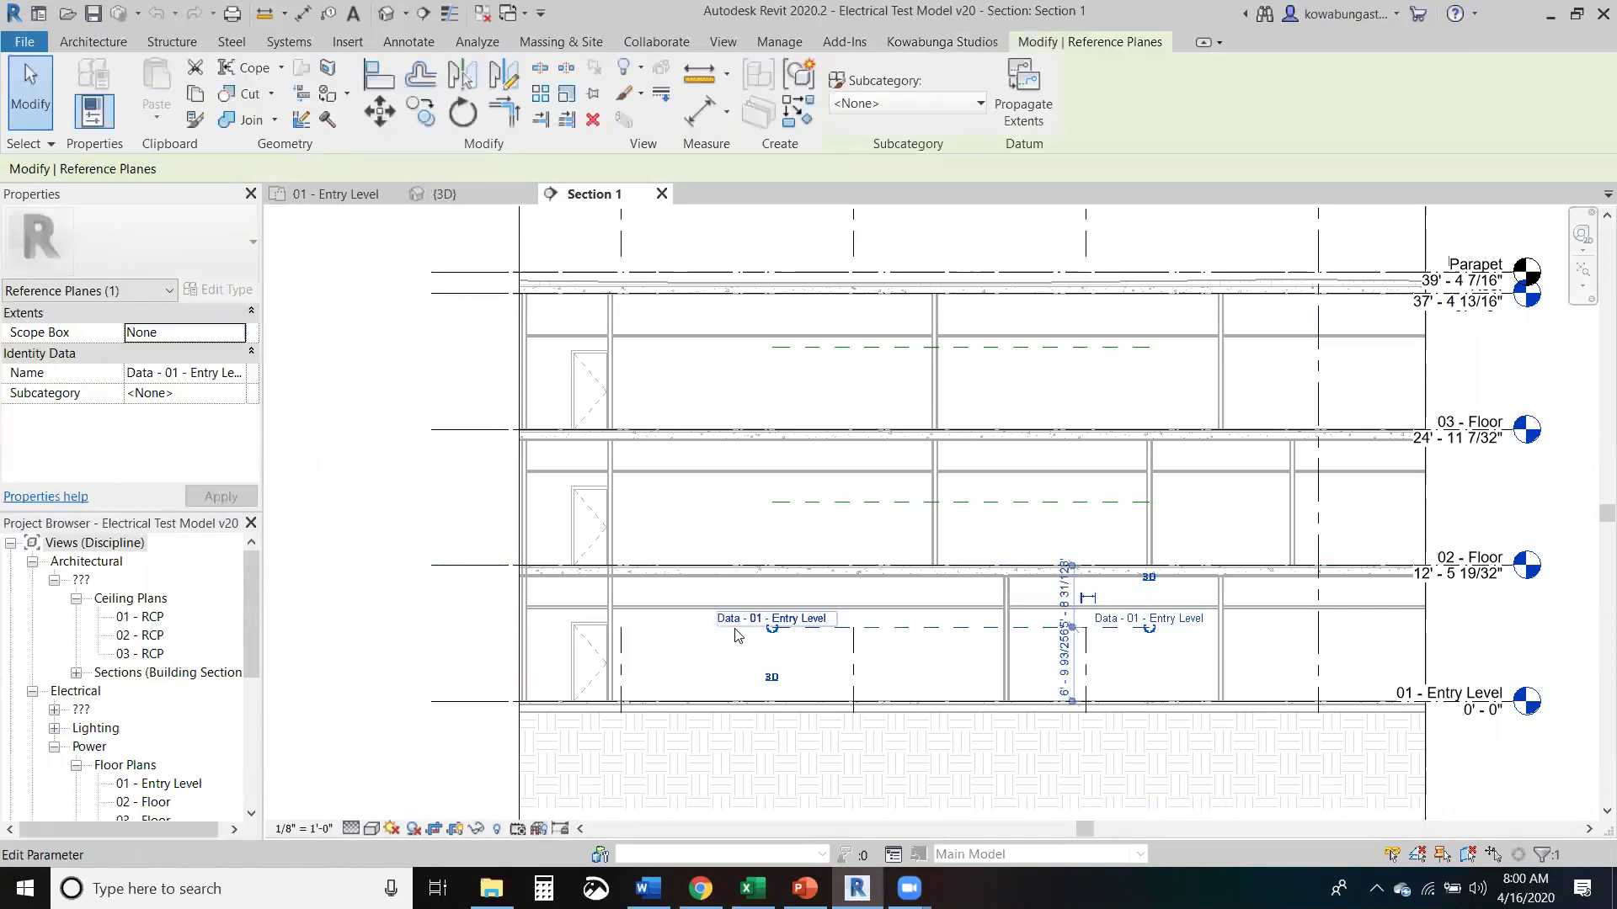
scroll(754, 640, "up", 1)
Step: Check the Data - 02 - Floor and Data - 03 - Floor reference planes, then return to the 01 - Entry Level plan
middle_click_drag(754, 640, 636, 663)
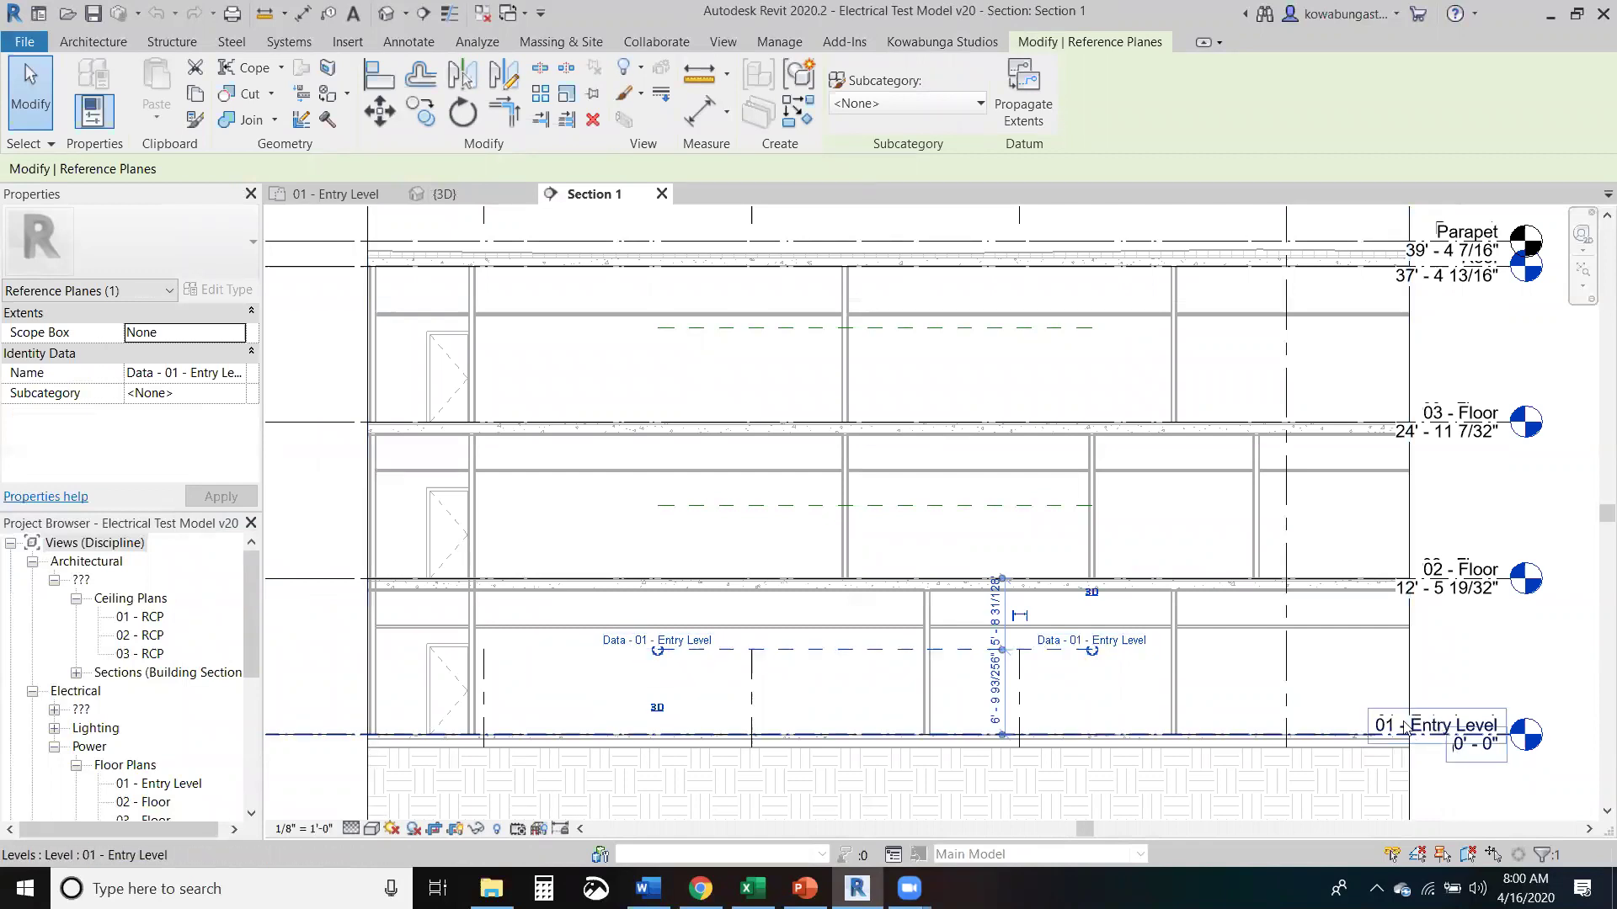
left_click(691, 506)
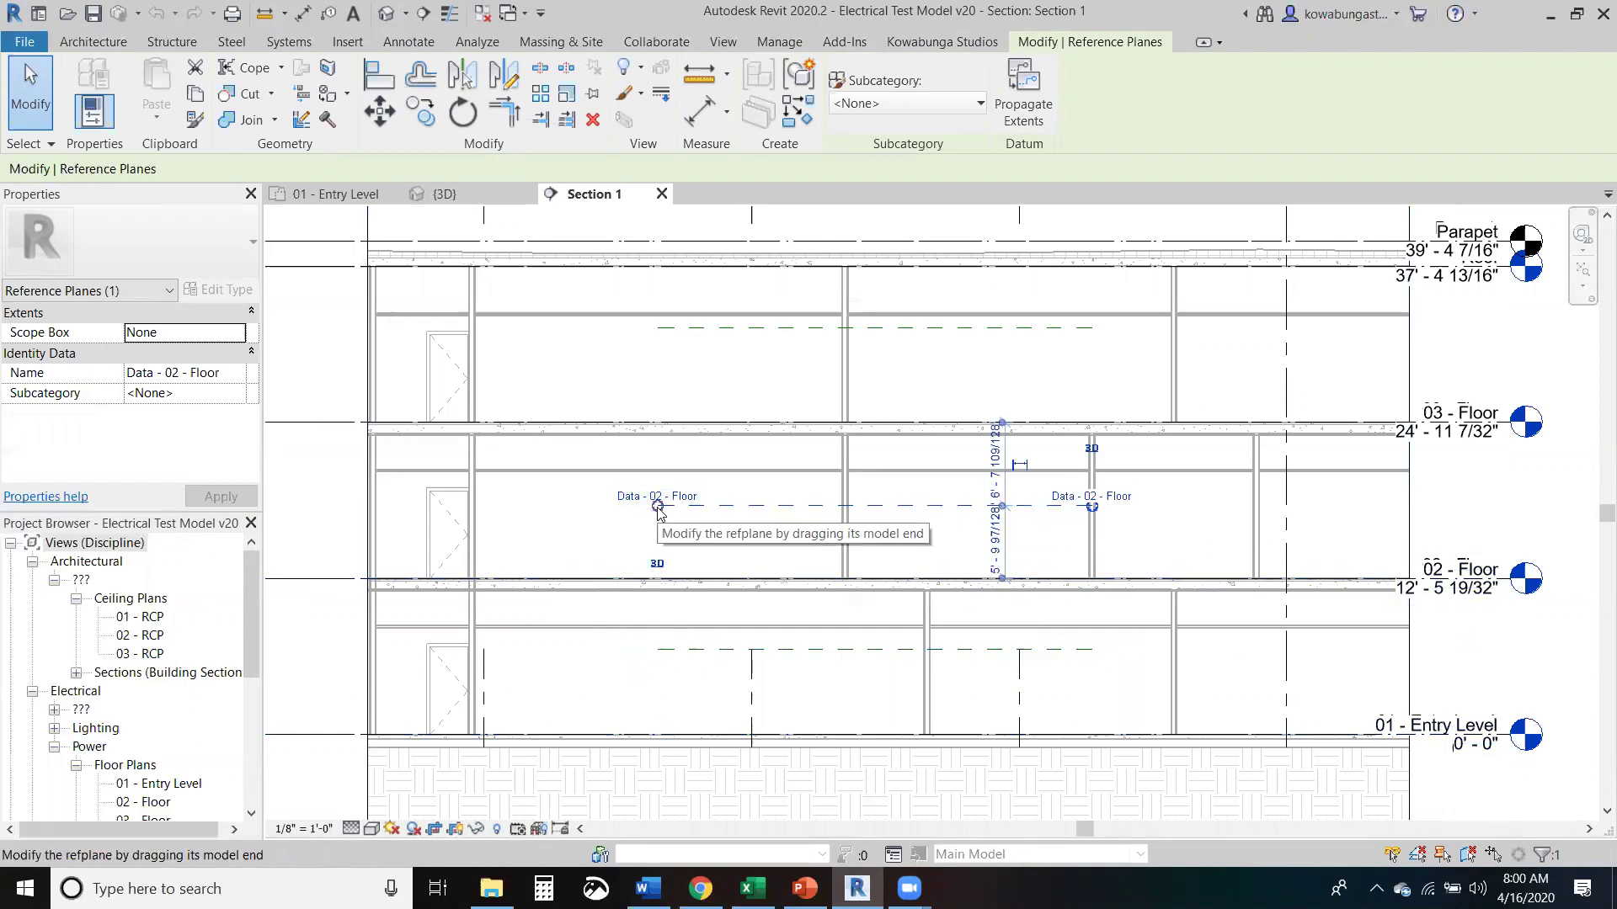
left_click(739, 330)
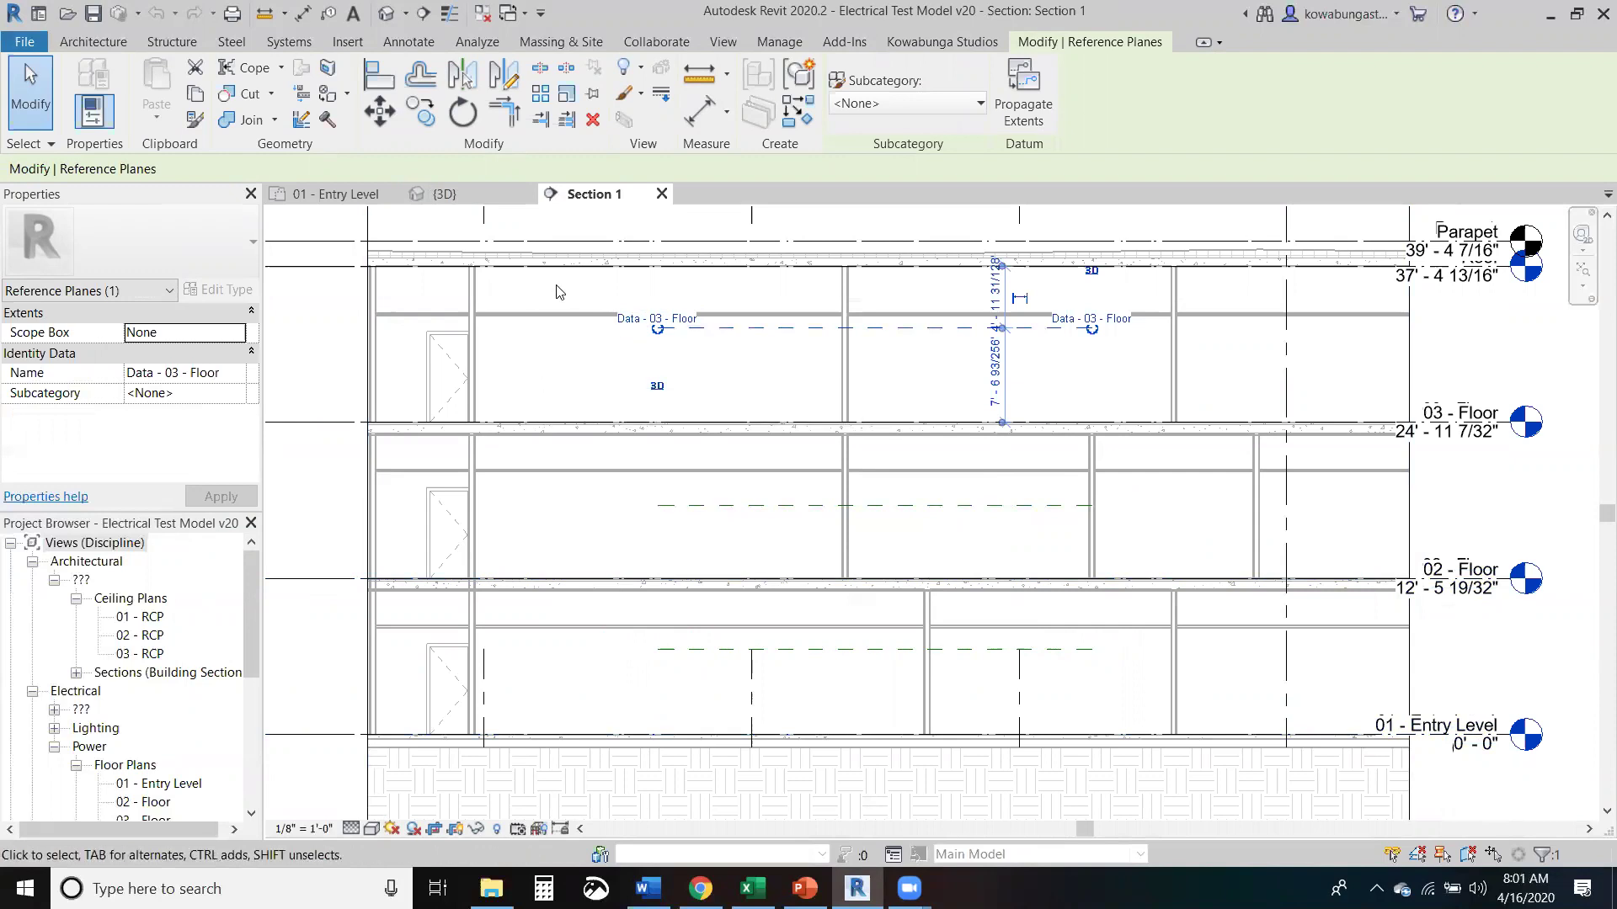
left_click(554, 349)
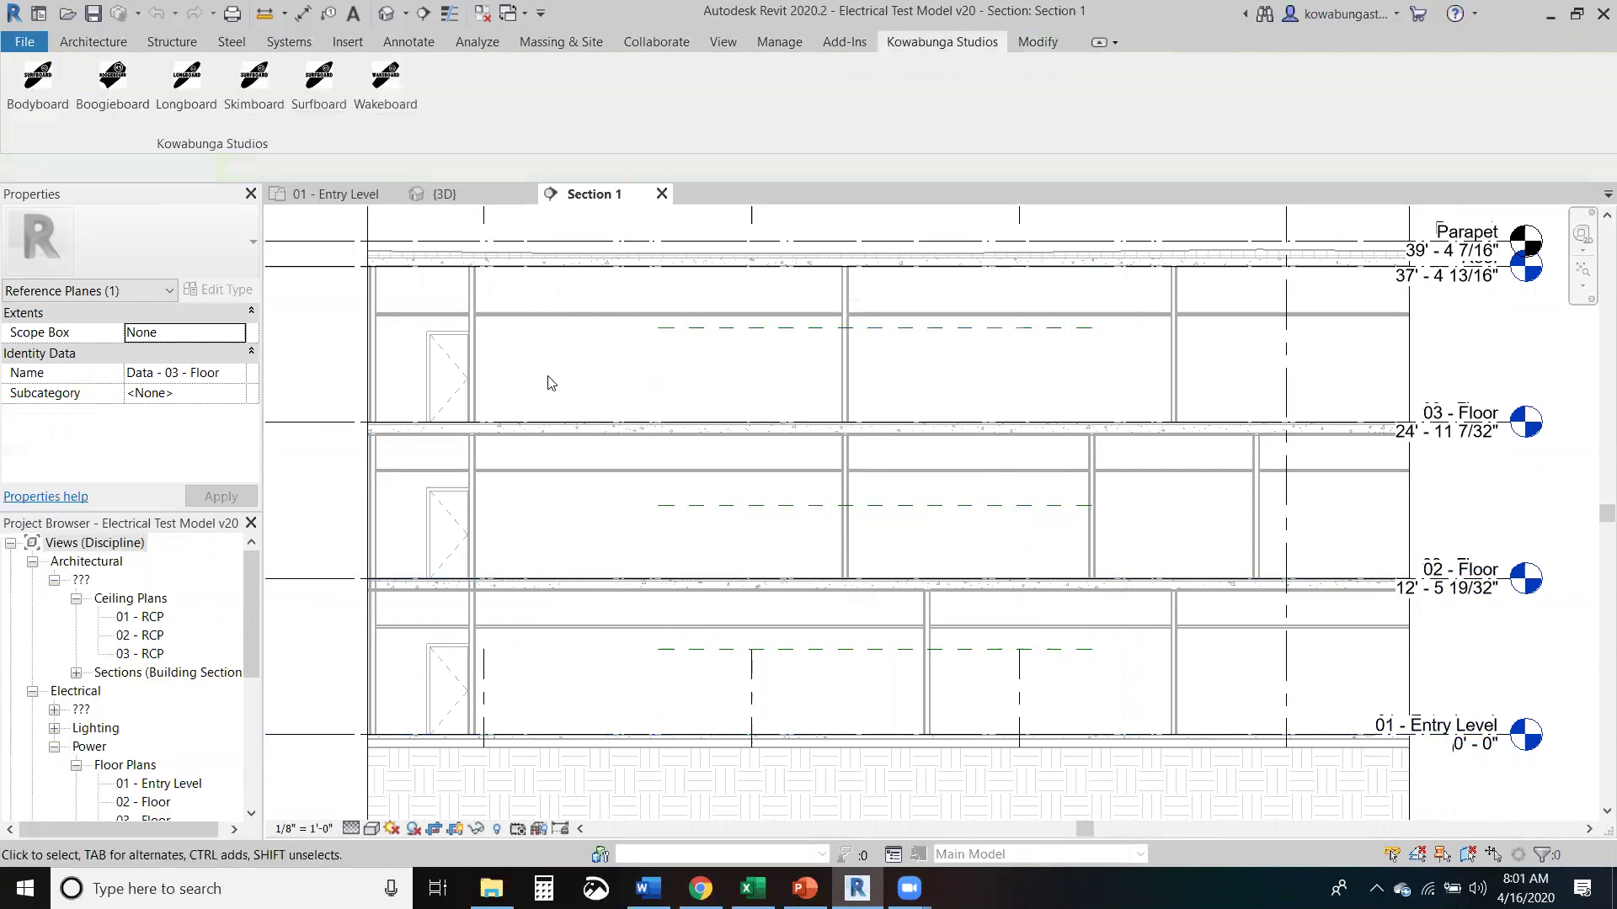
left_click(344, 195)
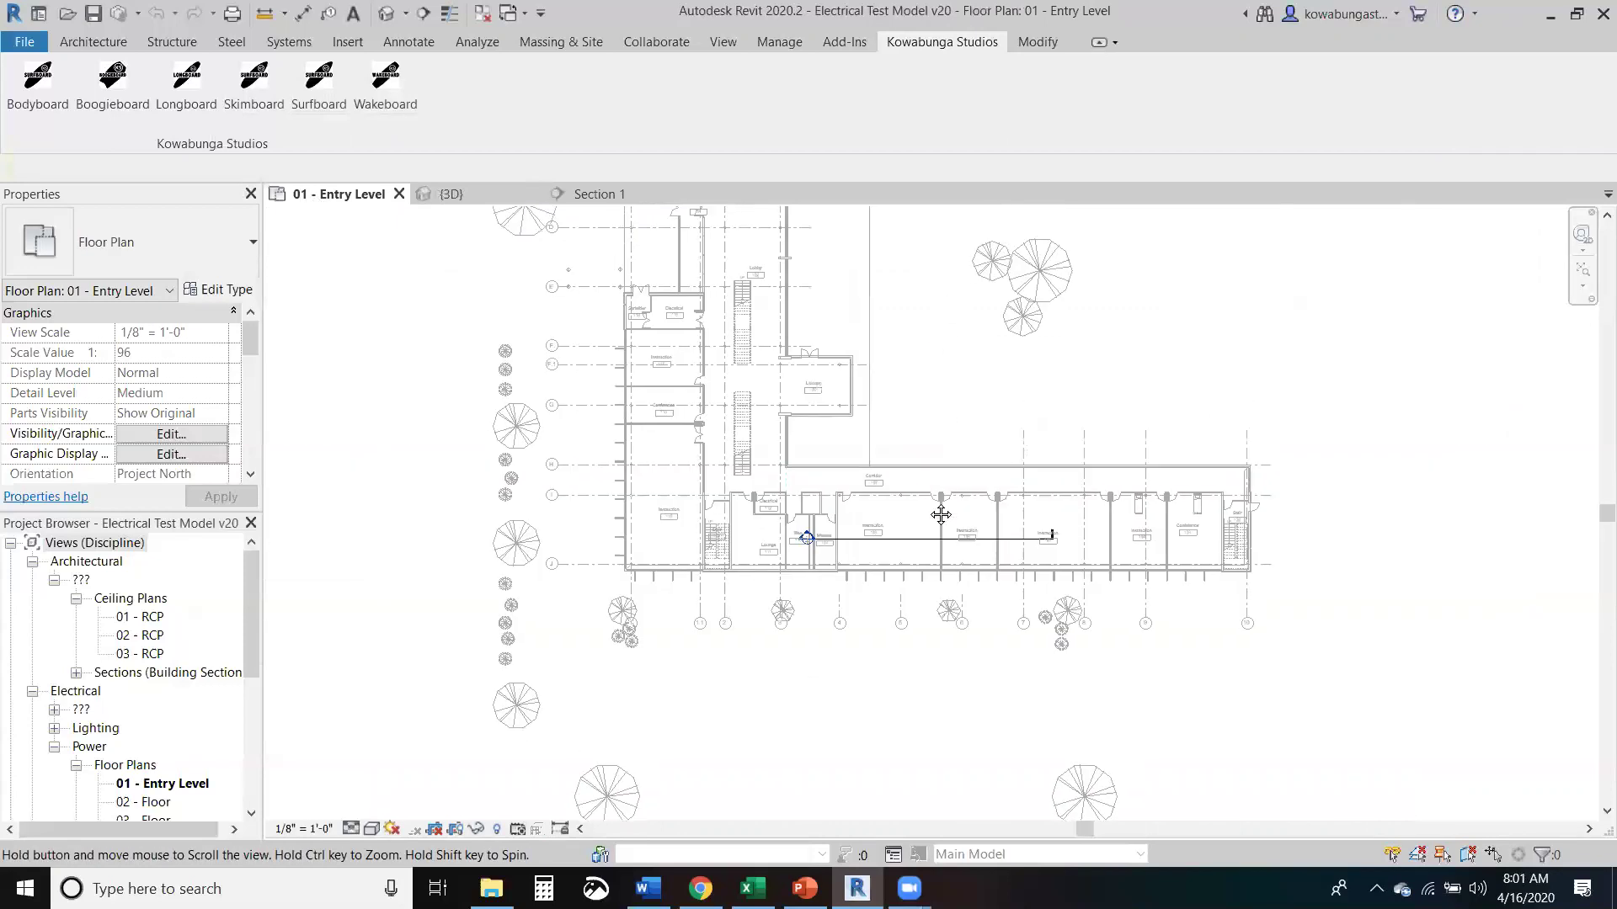
middle_click_drag(941, 514, 935, 704)
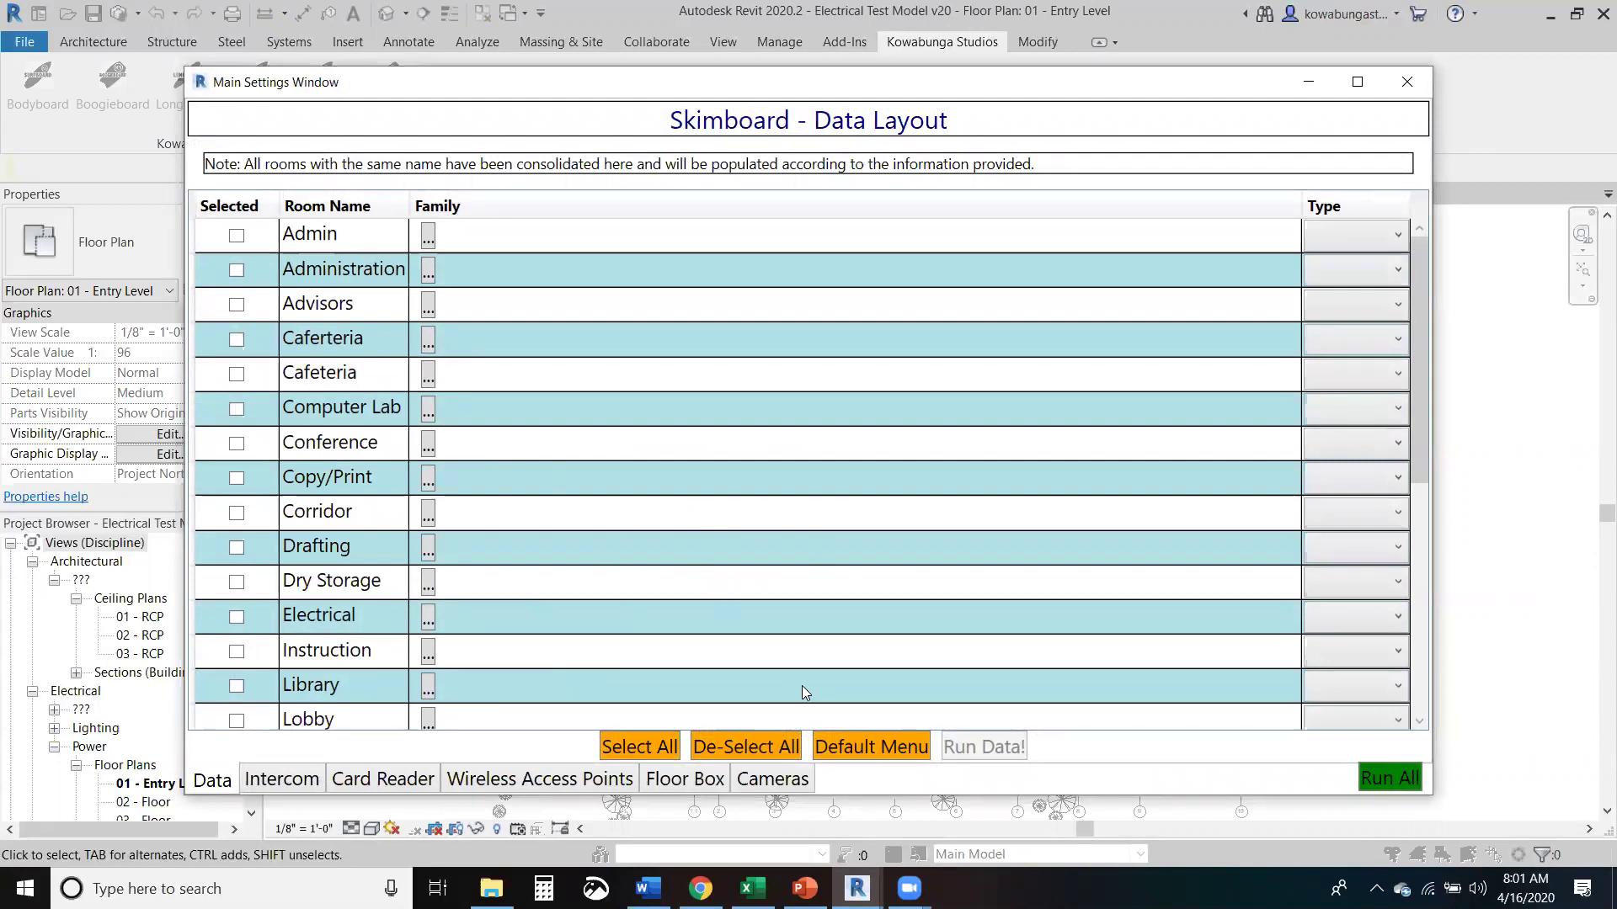
Step: Reset the data layout to its default outlet family and type, and select all rooms
left_click(843, 735)
left_click(946, 540)
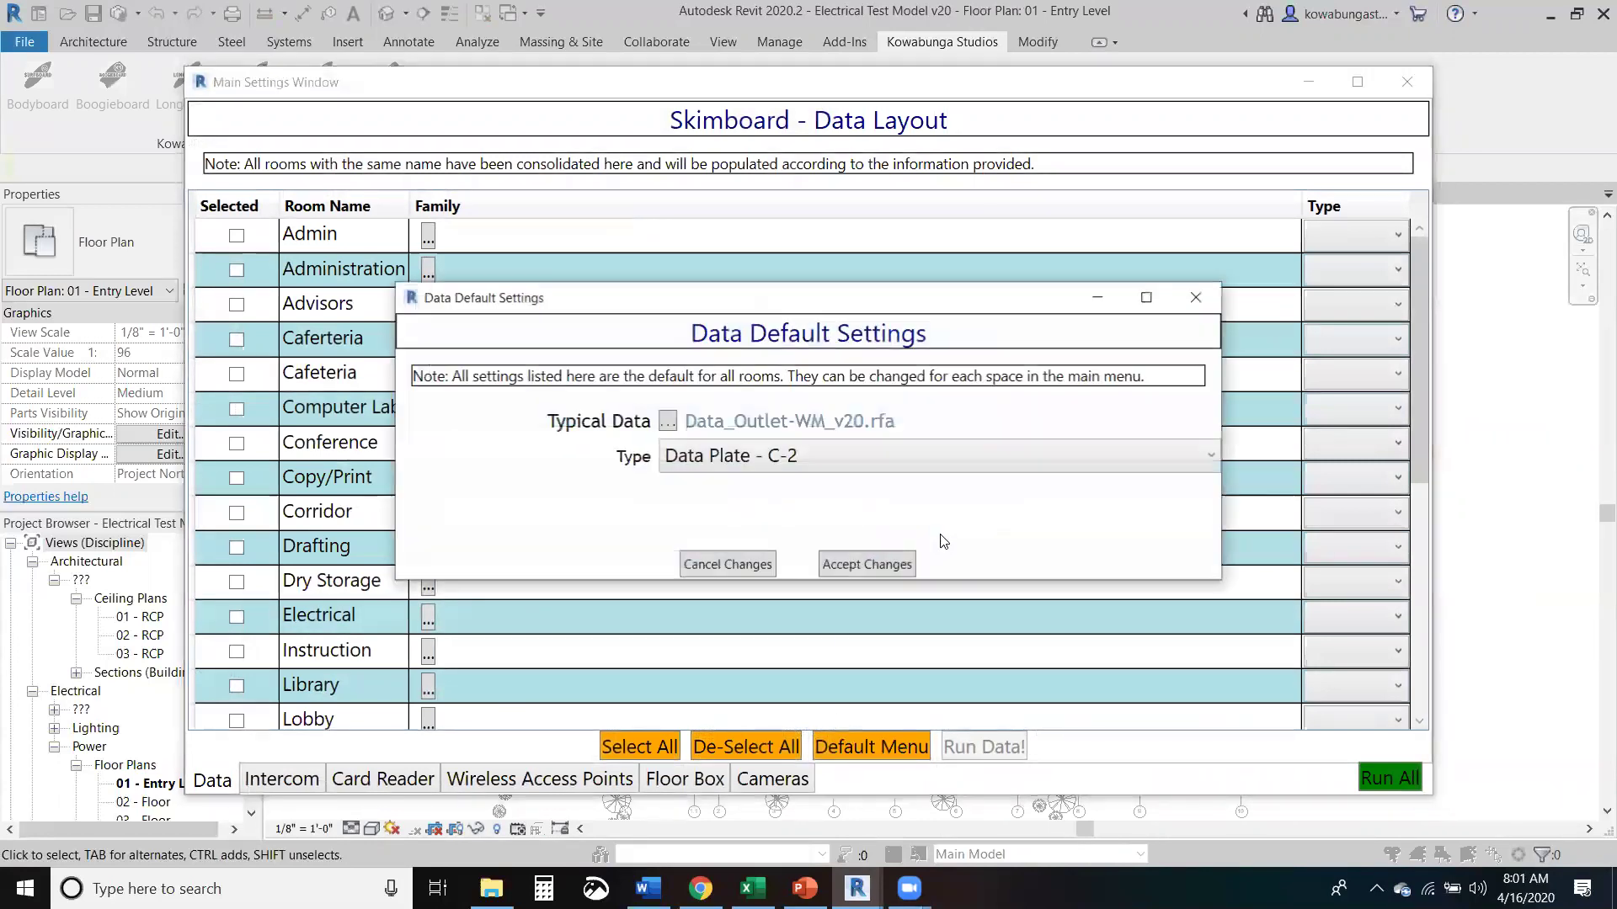
left_click(877, 569)
left_click(662, 749)
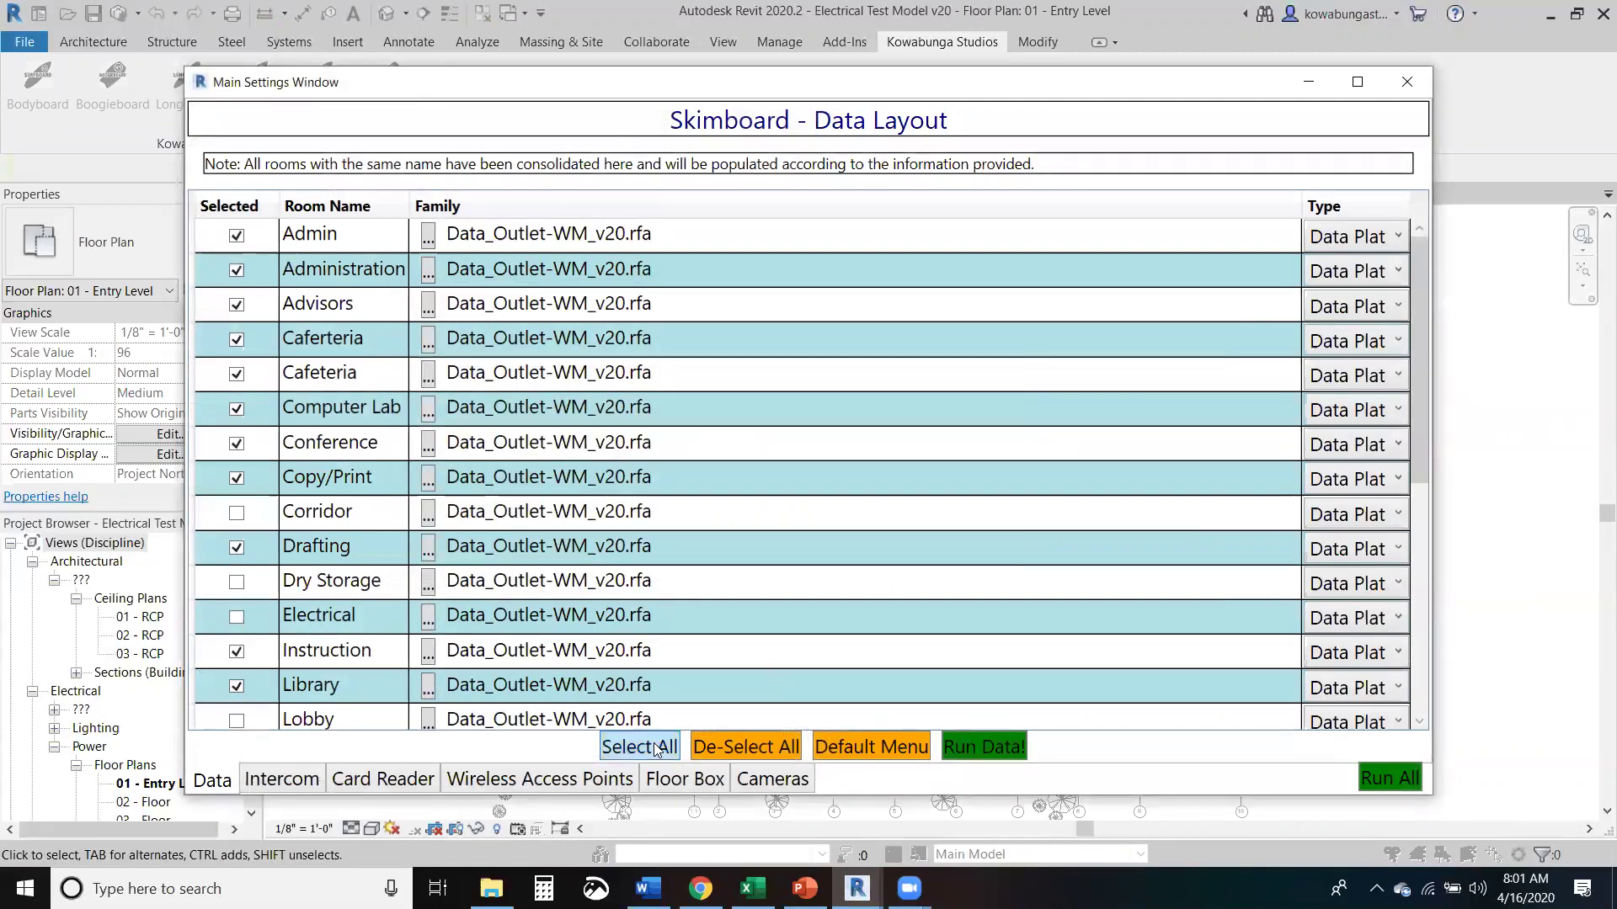
Step: Reset the intercom layout so rooms use Intercom.rfa, type Standard
left_click(255, 781)
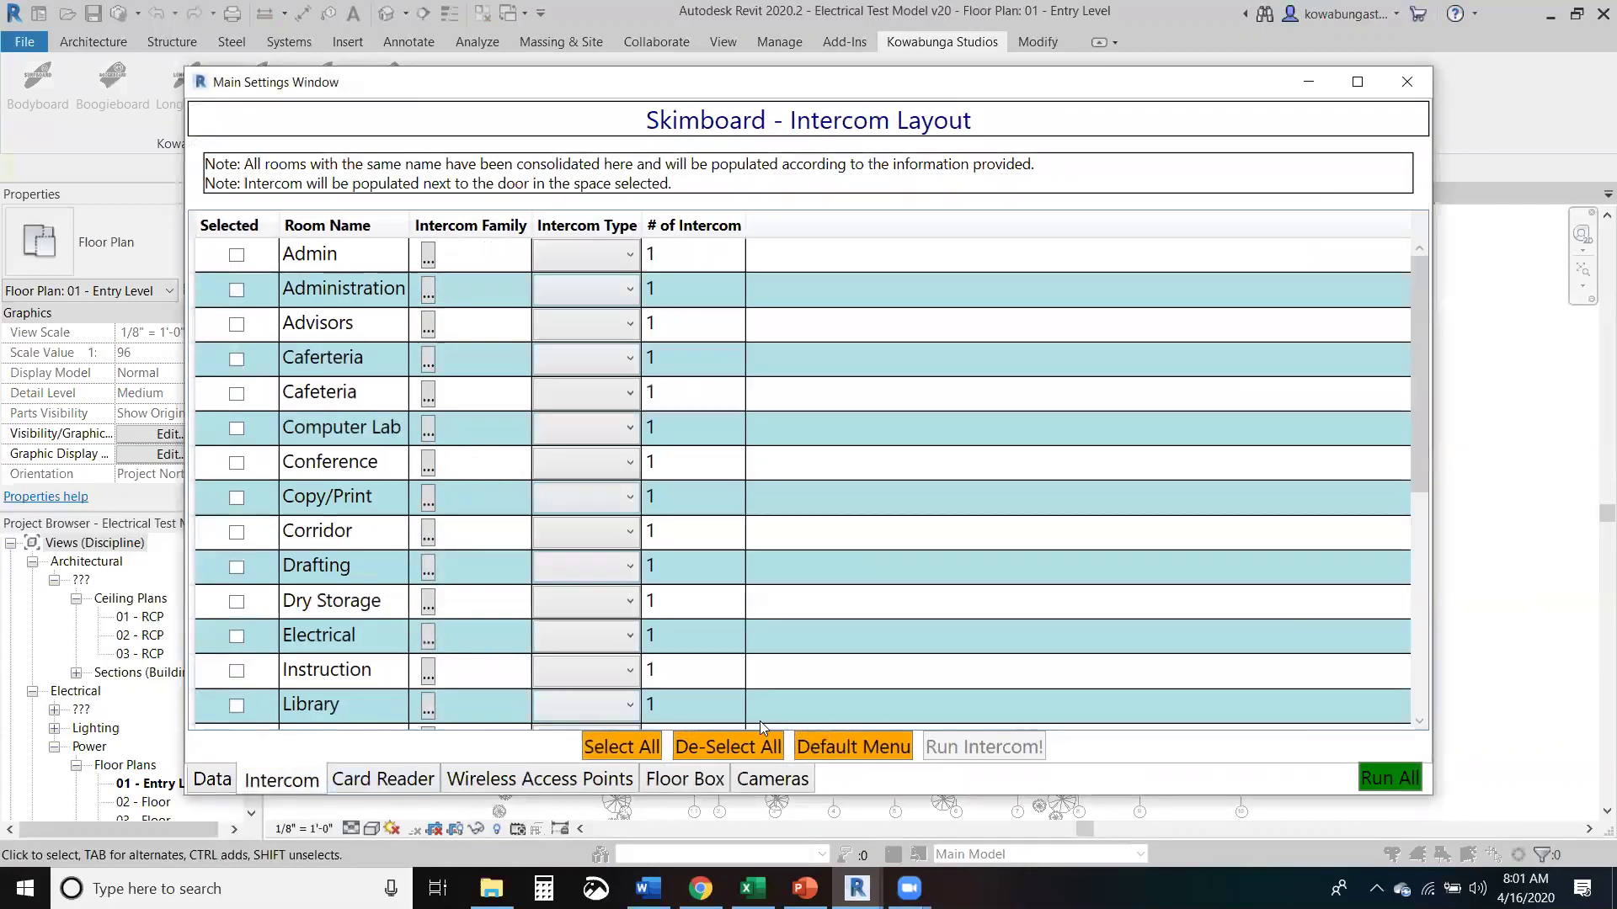
left_click(853, 746)
left_click(947, 539)
left_click(855, 581)
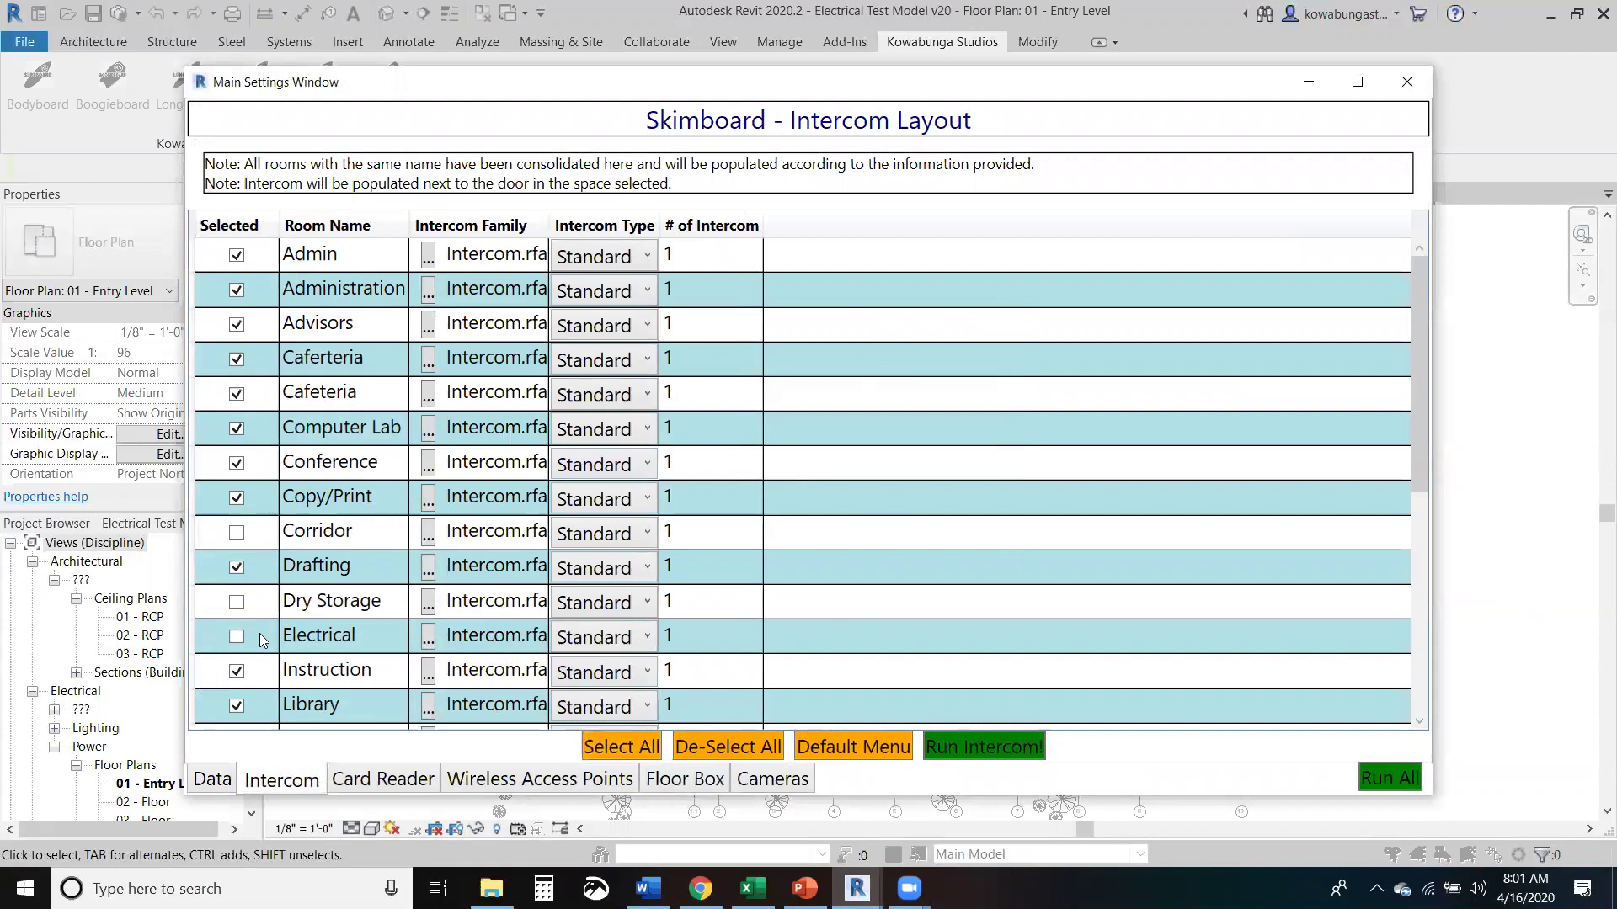
Step: Apply Card Reader.rfa Standard defaults and check Corridor, Lobby, Stair and Vest. for card readers
left_click(370, 773)
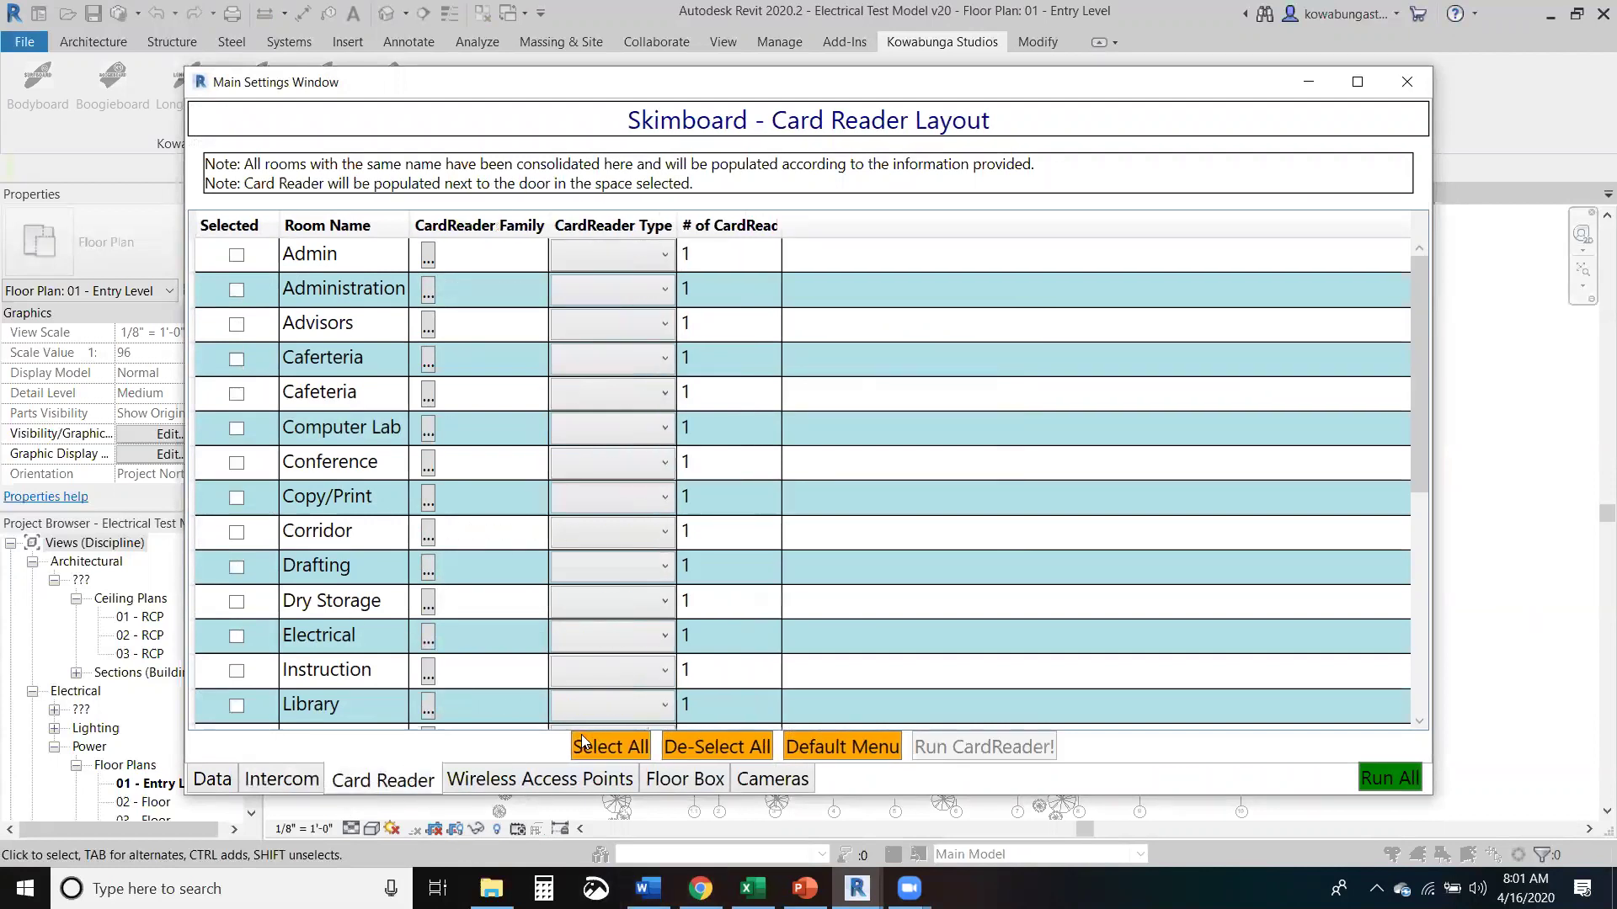
left_click(836, 745)
left_click(938, 542)
left_click(863, 587)
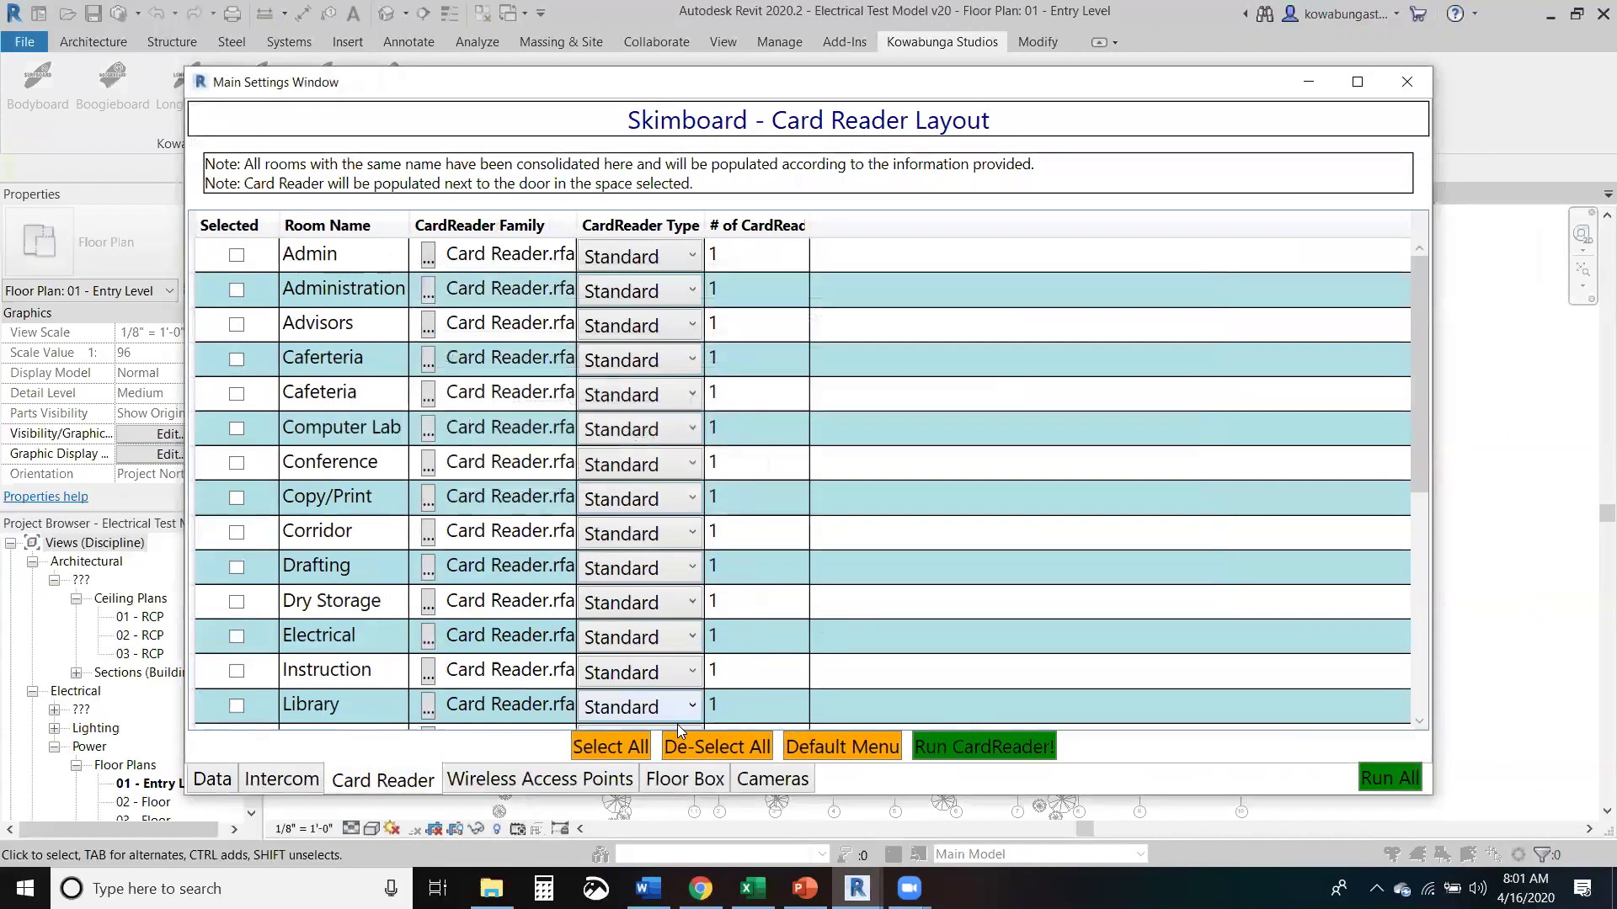
left_click(236, 533)
scroll(324, 473, "down", 3)
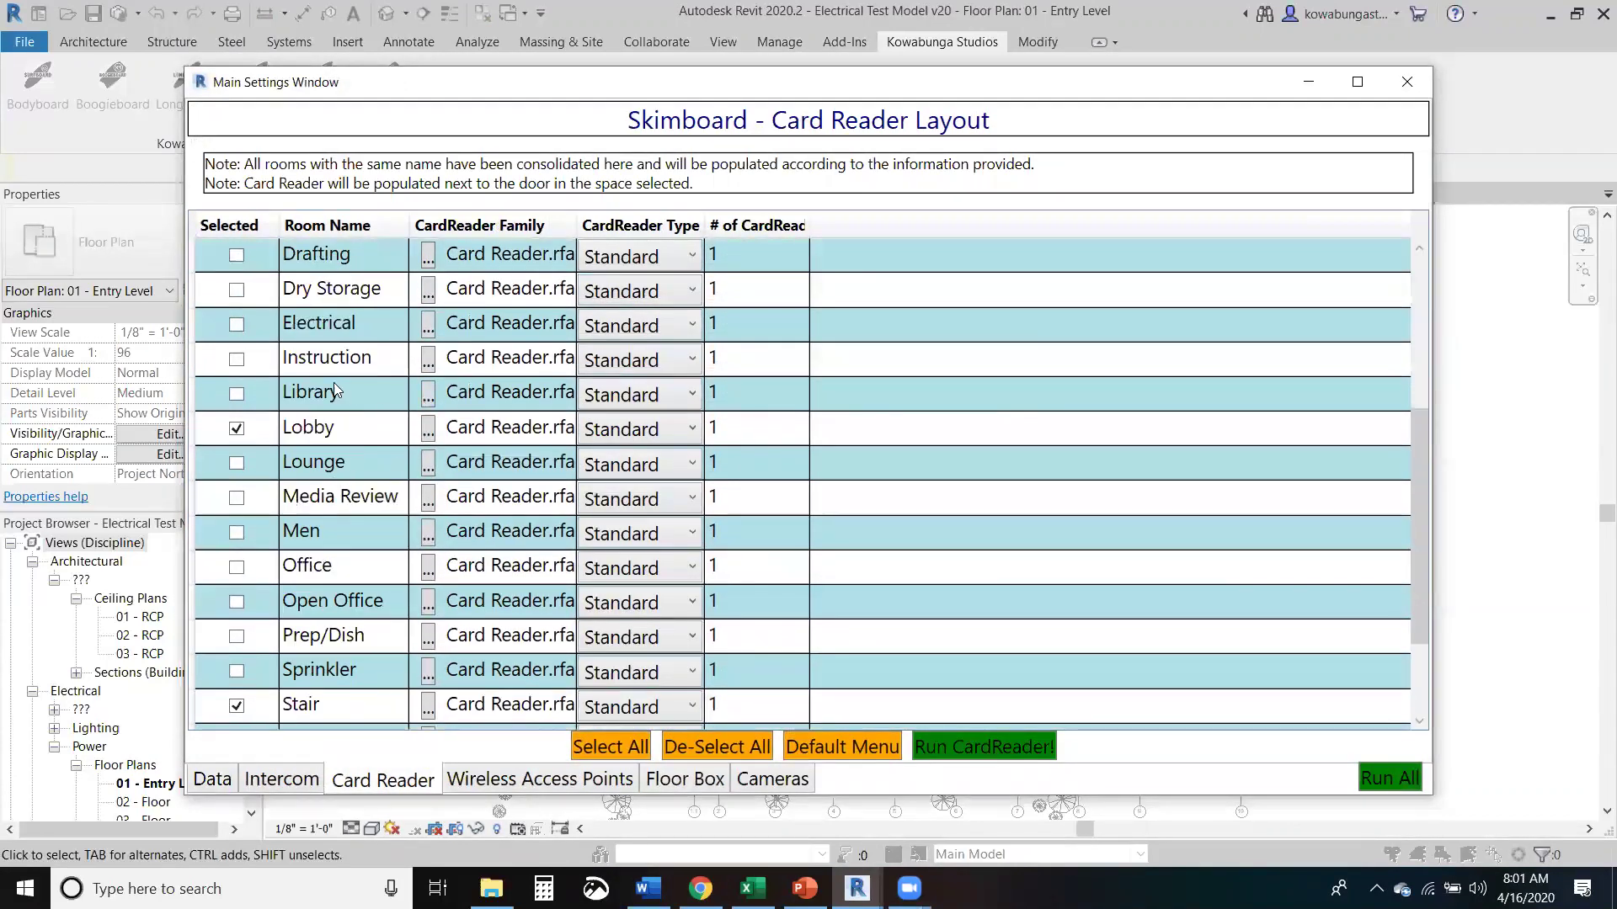
scroll(330, 616, "down", 2)
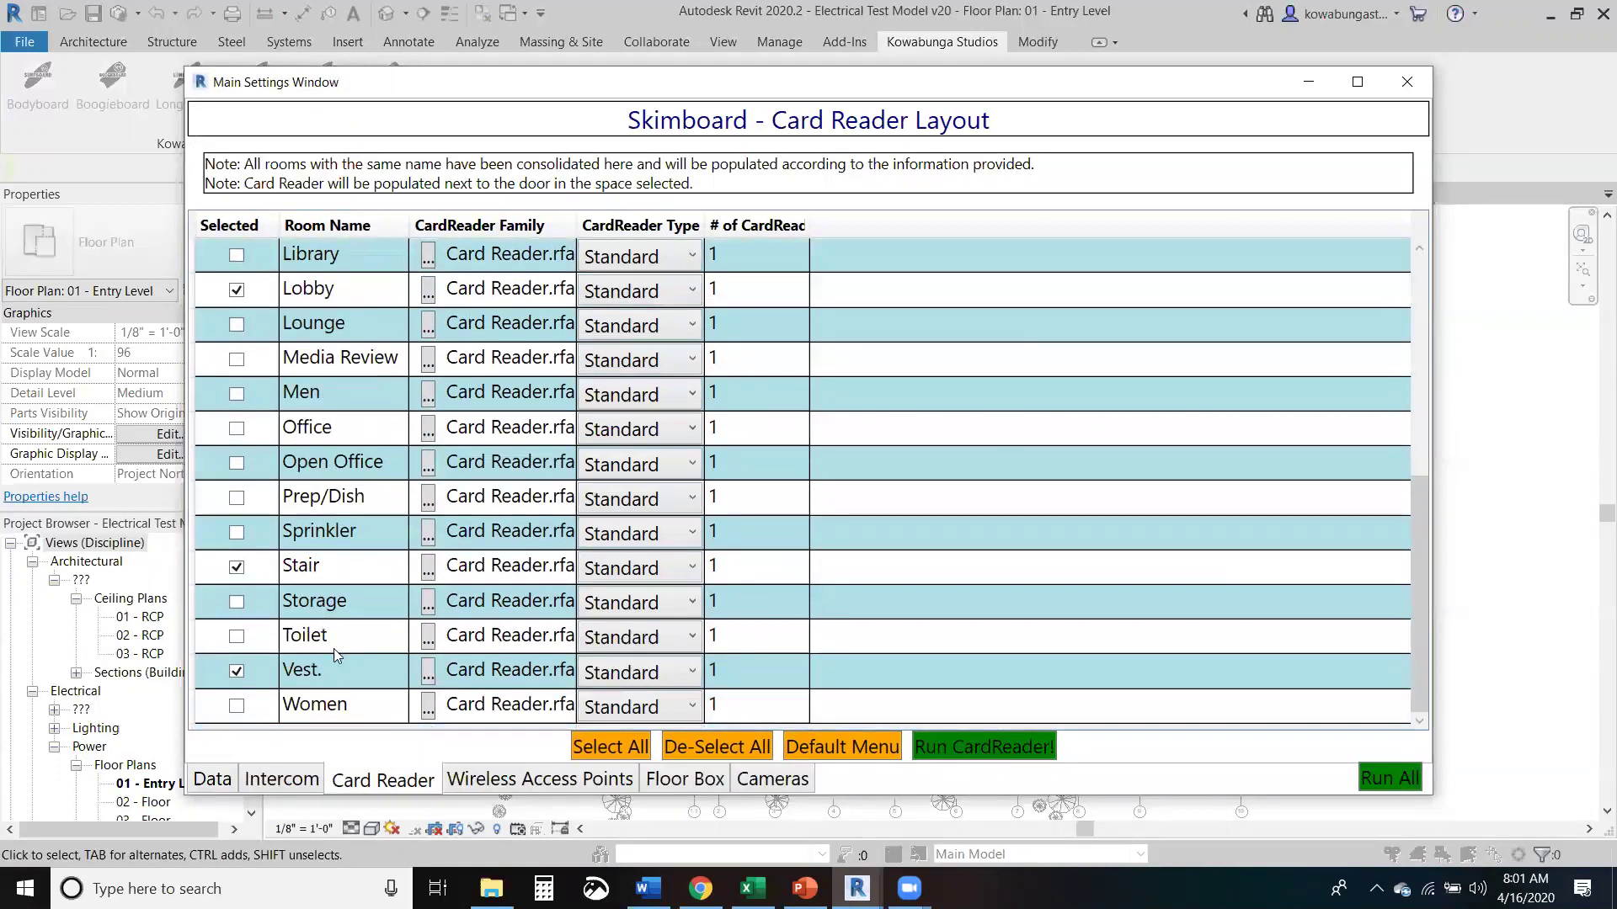
scroll(337, 655, "up", 5)
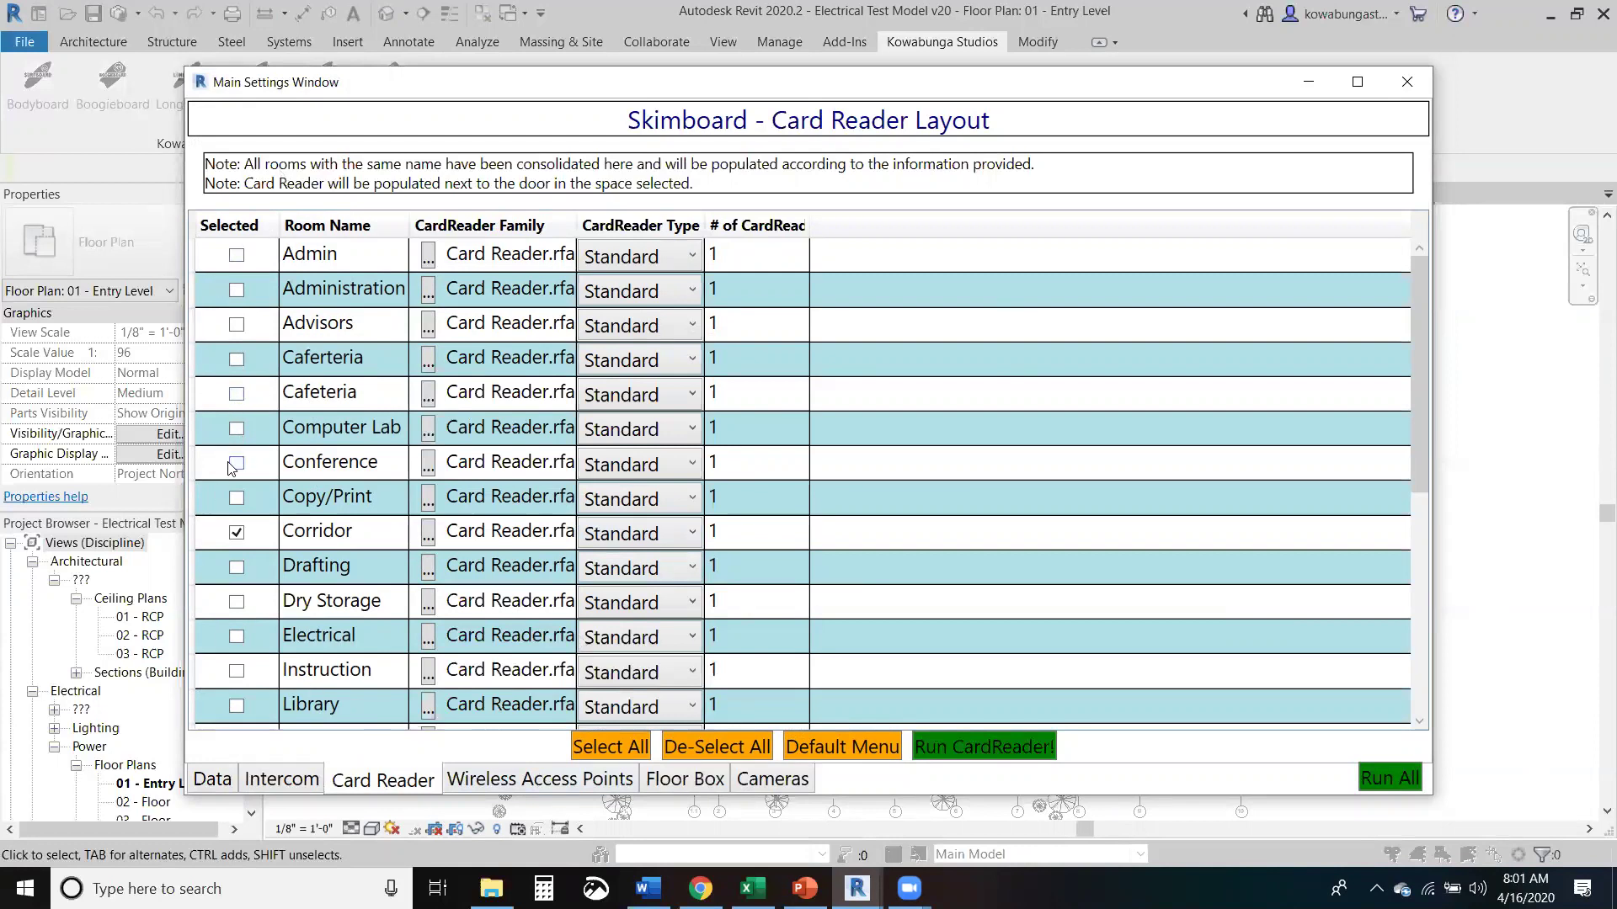
Step: Reset the wireless access point layout to the default WirelessAP-CM20.rfa family and type
left_click(492, 782)
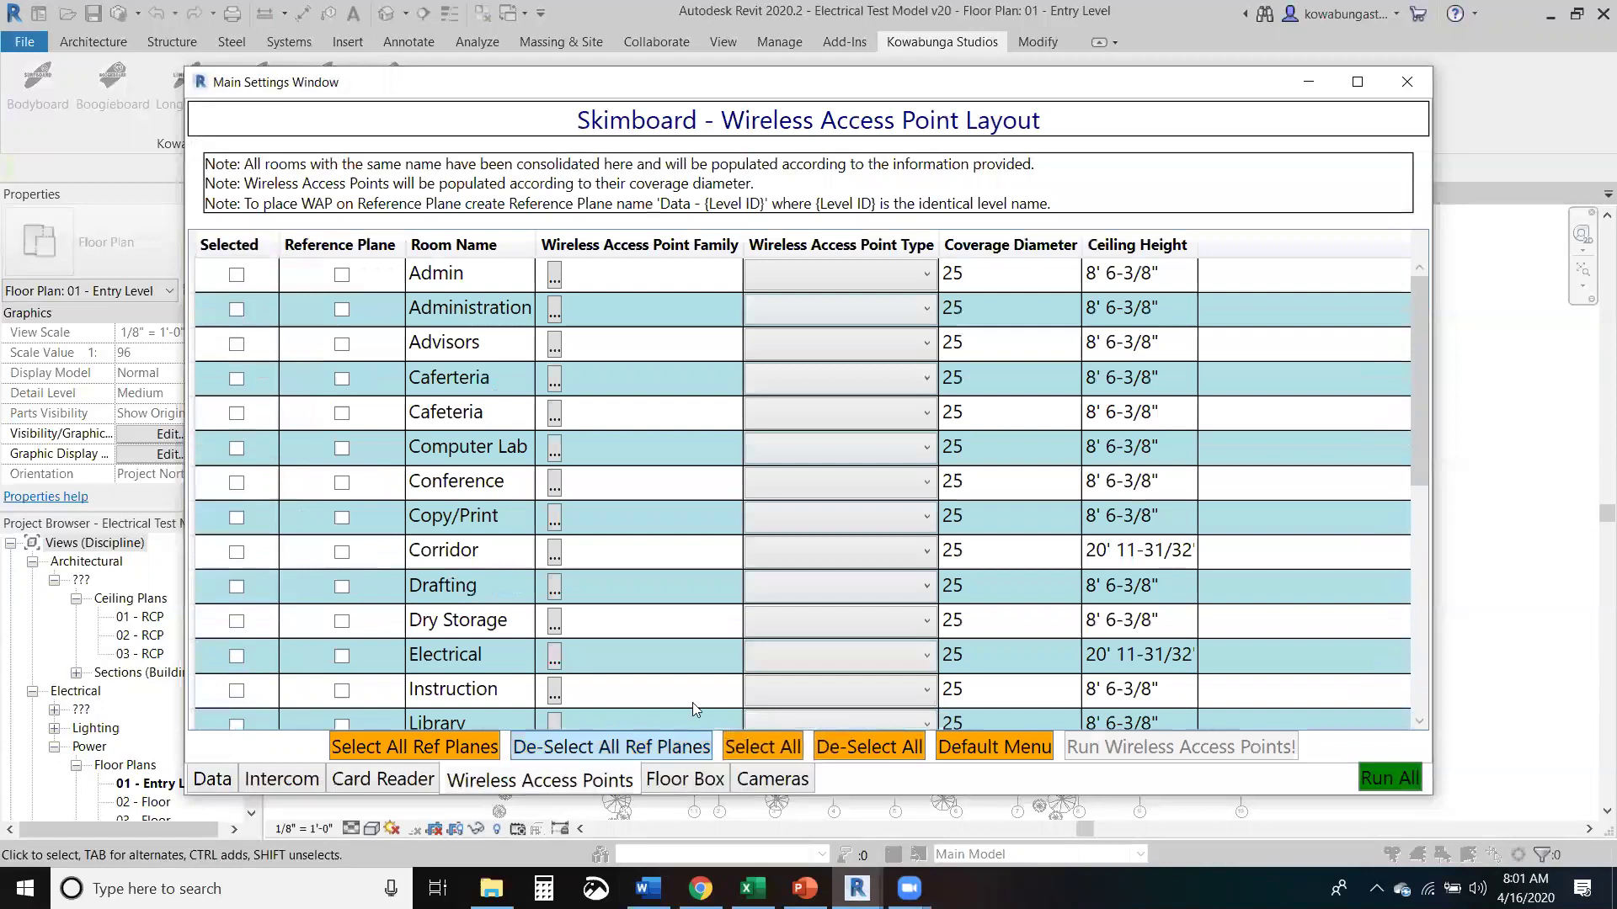
left_click(963, 748)
left_click(947, 545)
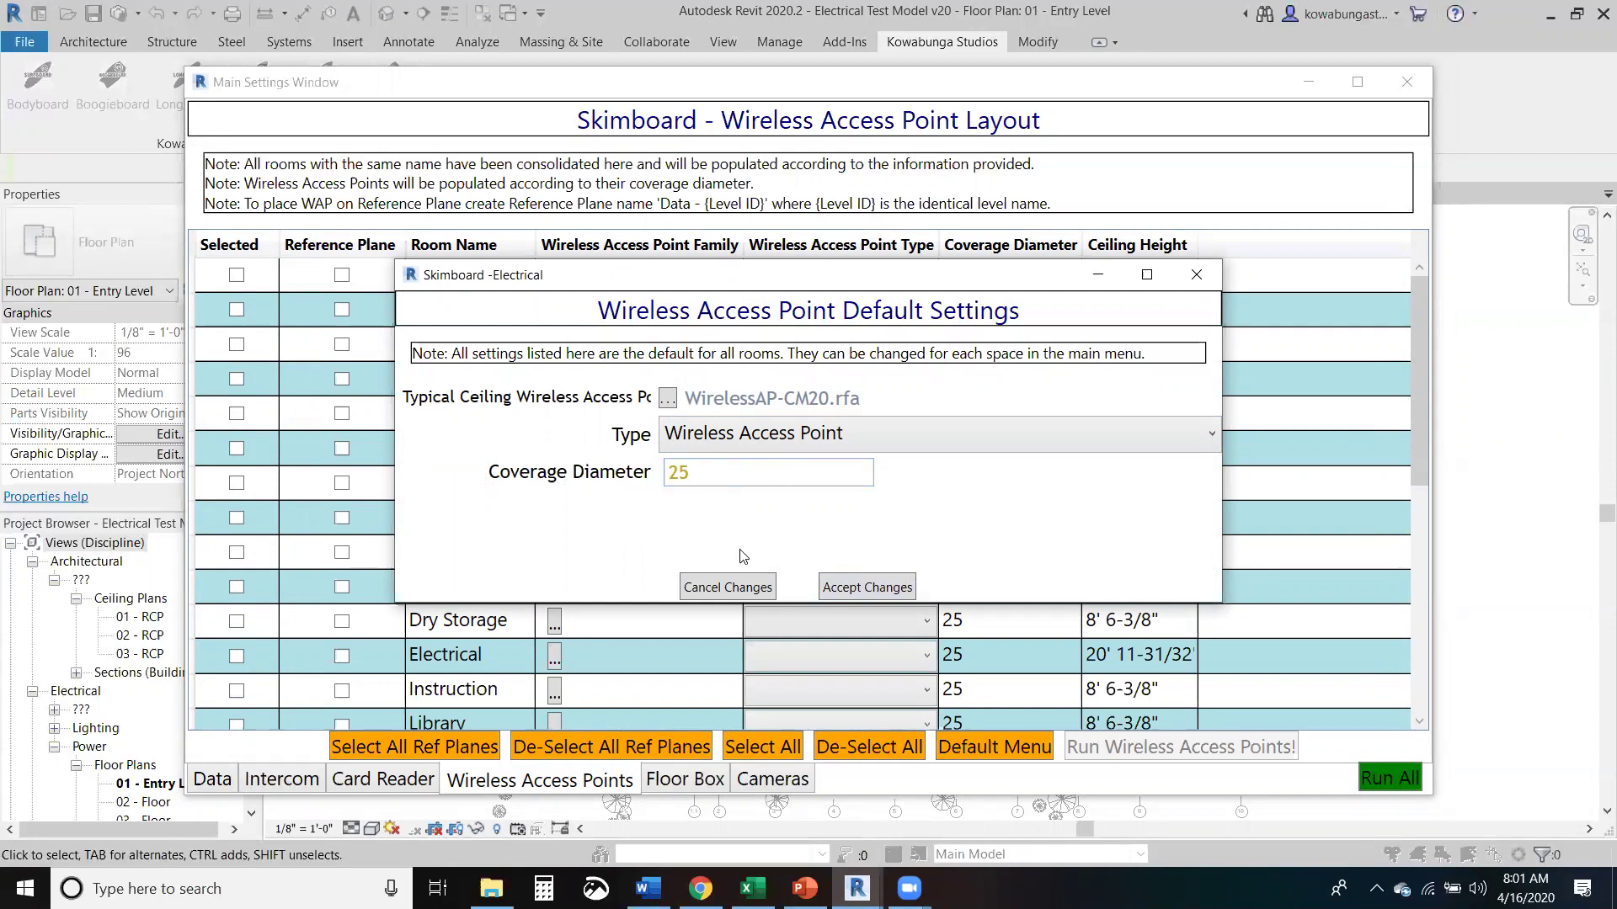
left_click(883, 590)
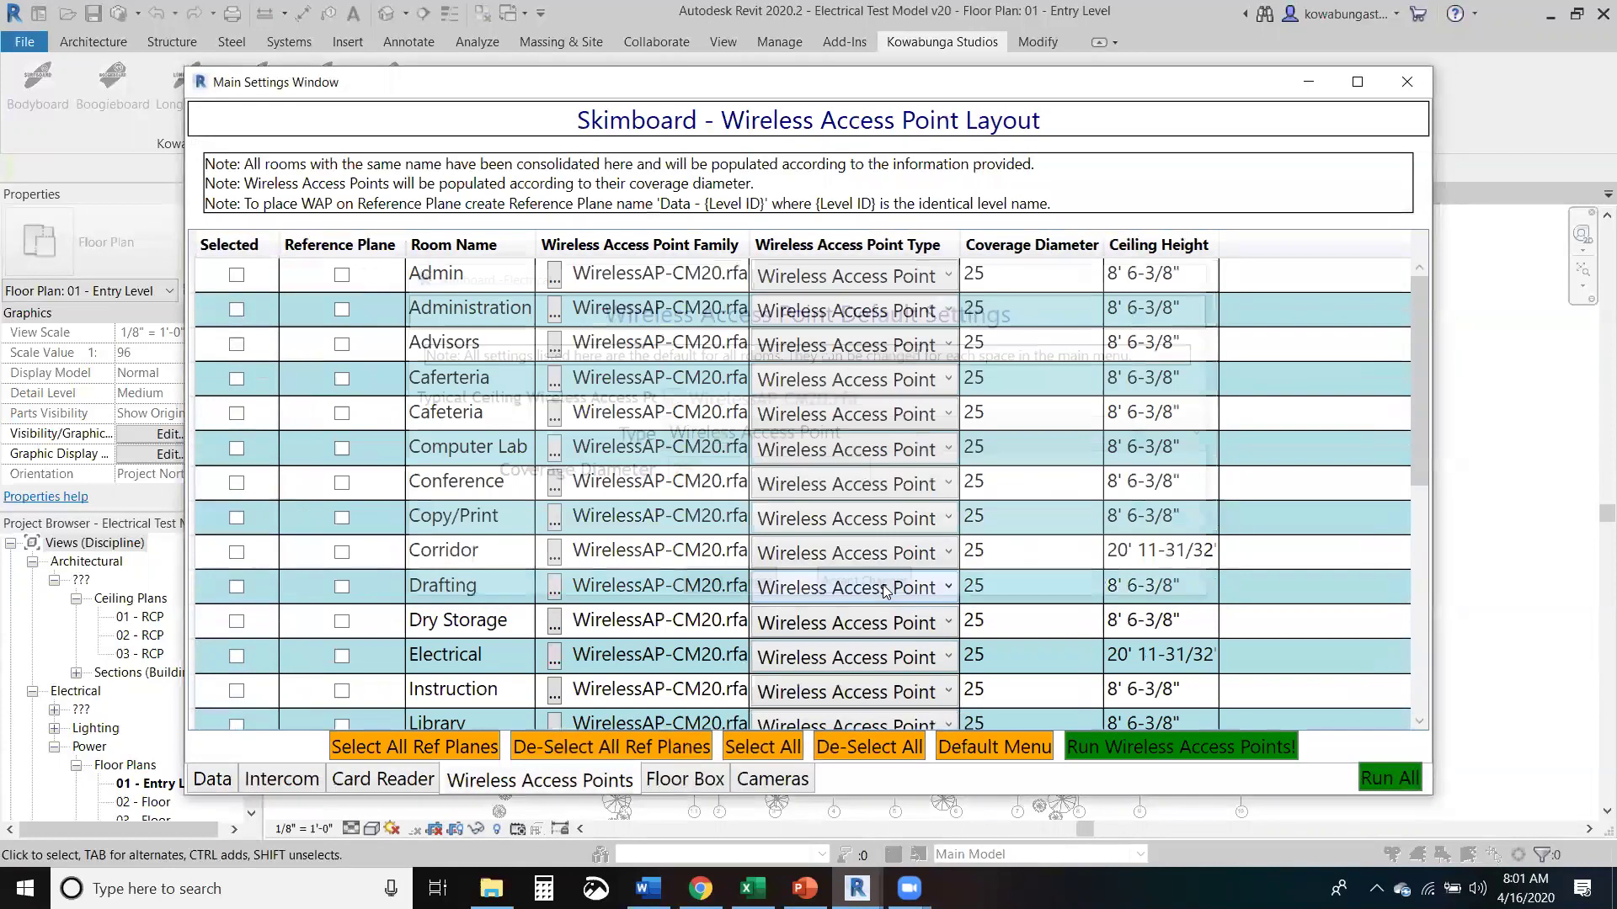
Step: Turn on reference planes for every room, select all rooms, and review the list
left_click(452, 749)
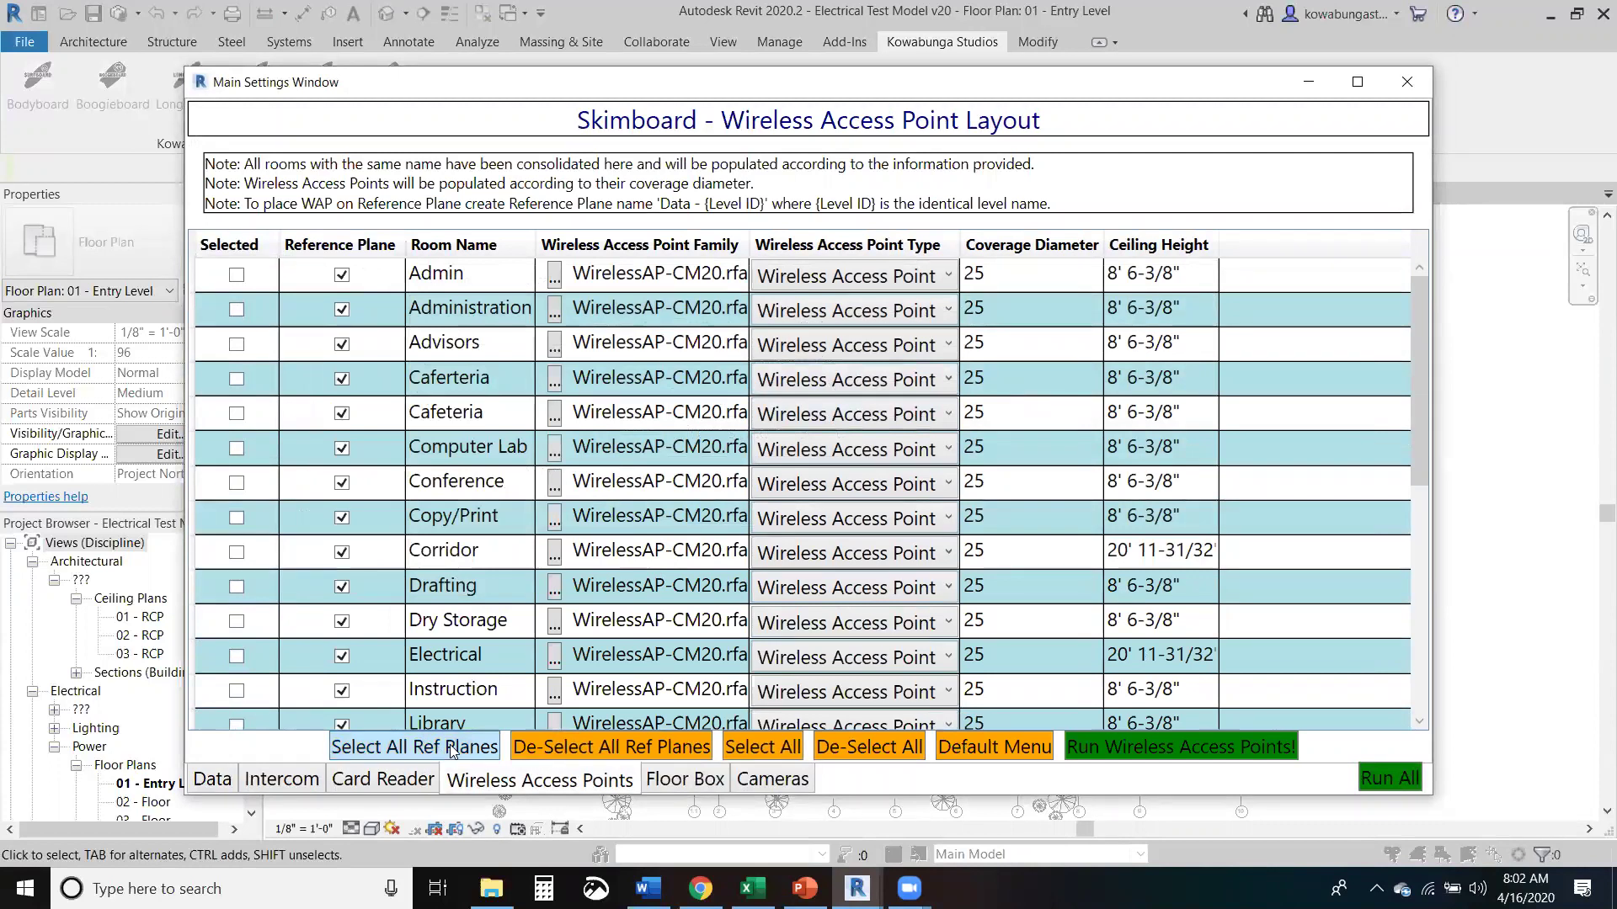
left_click(762, 750)
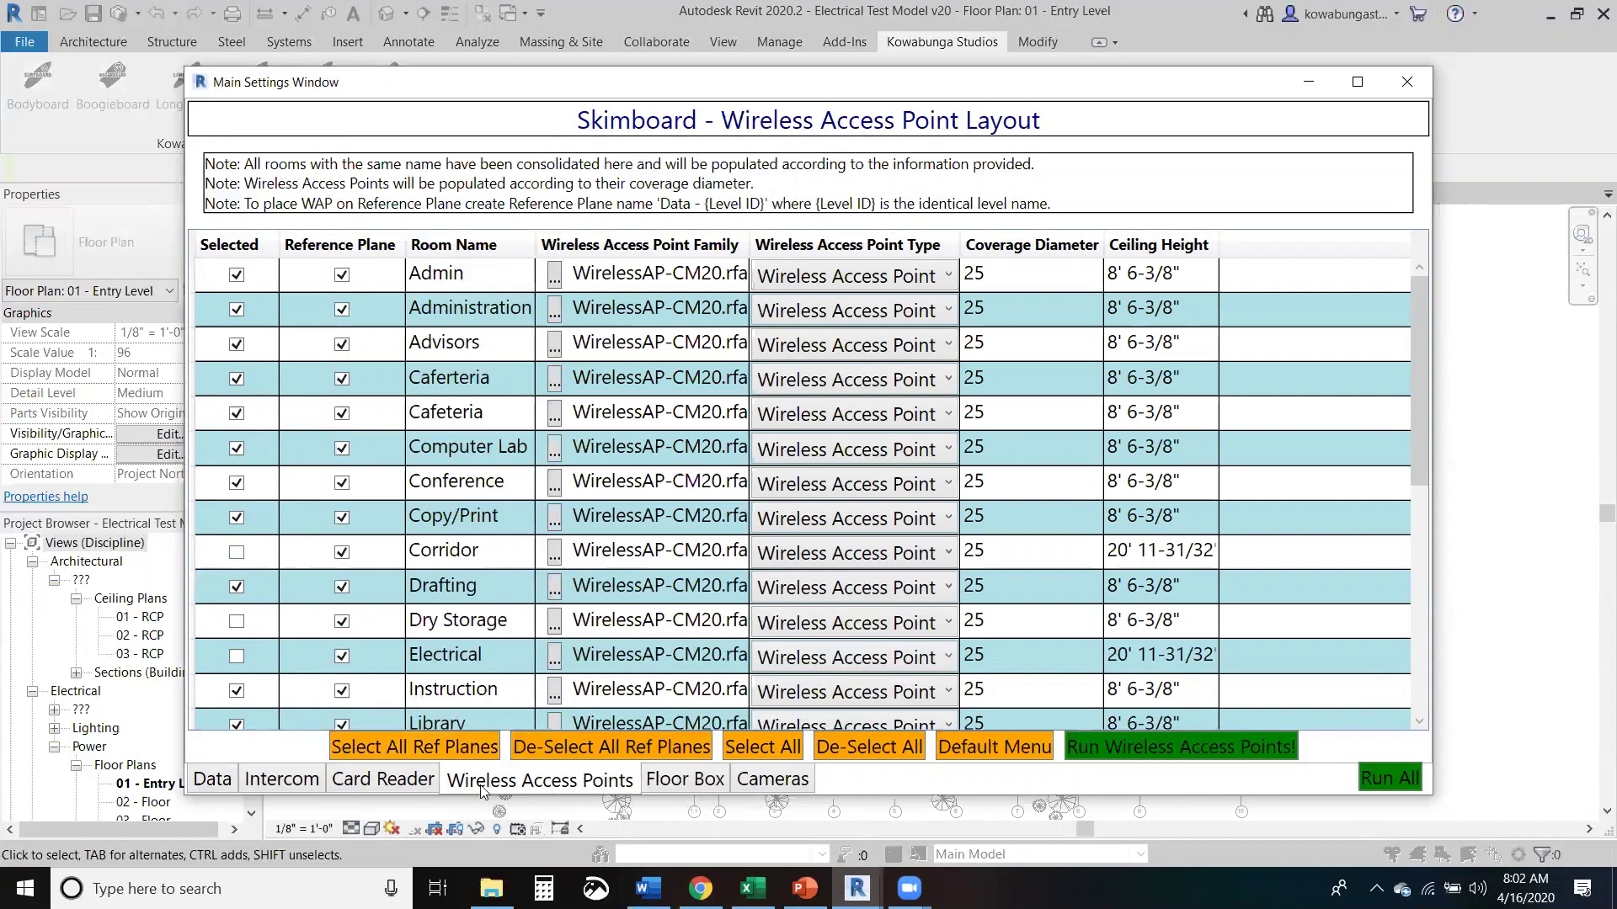
scroll(290, 525, "down", 3)
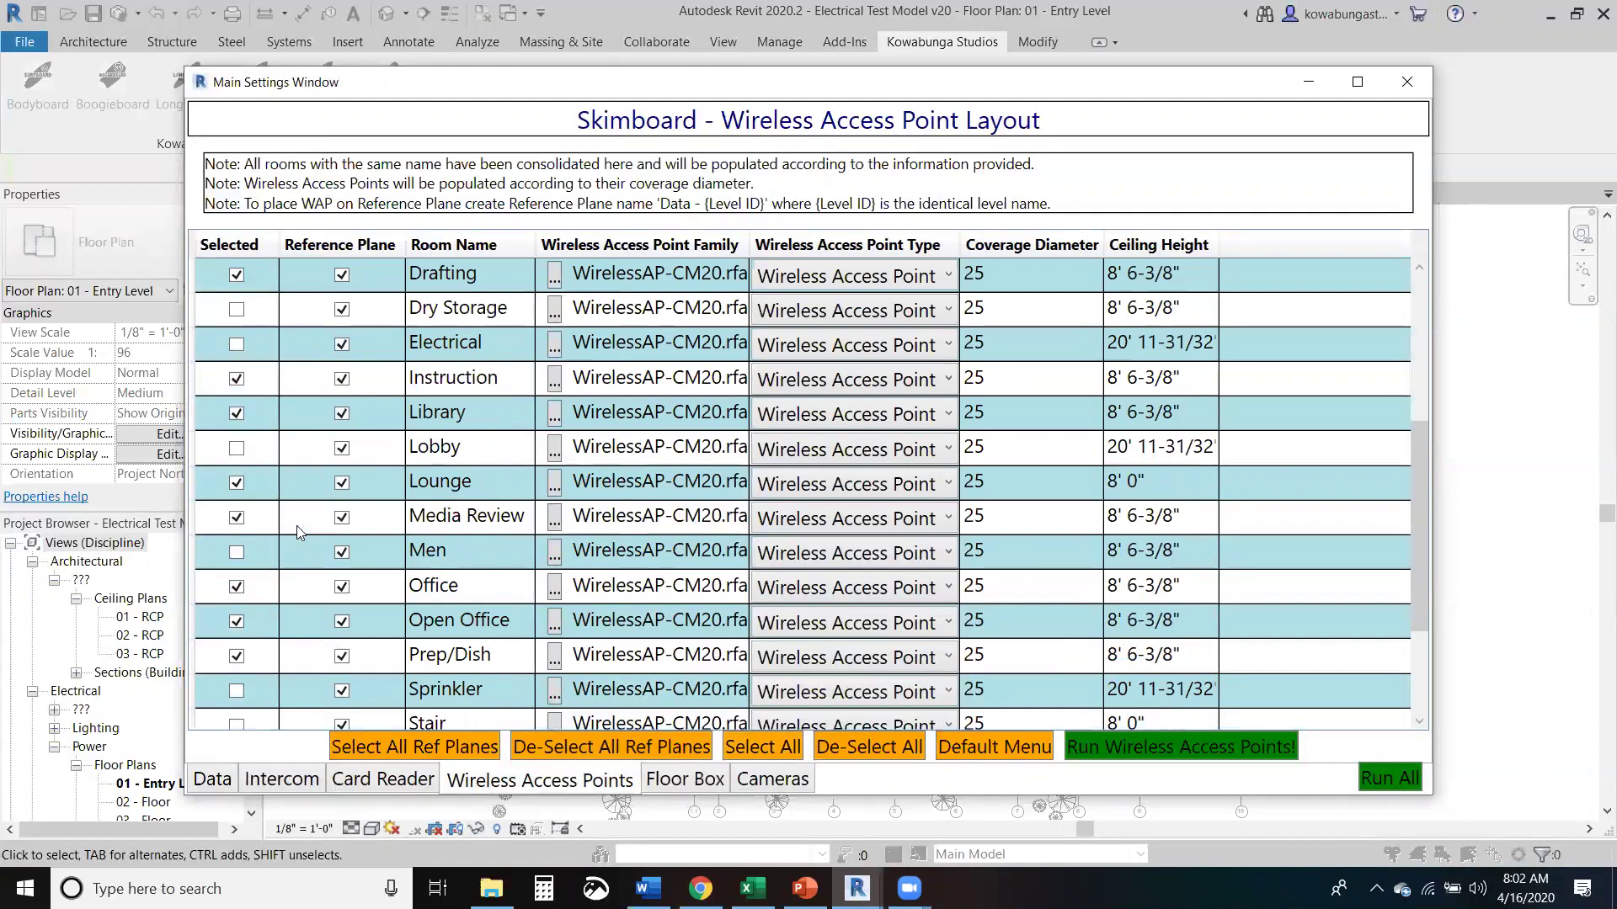
scroll(296, 526, "down", 2)
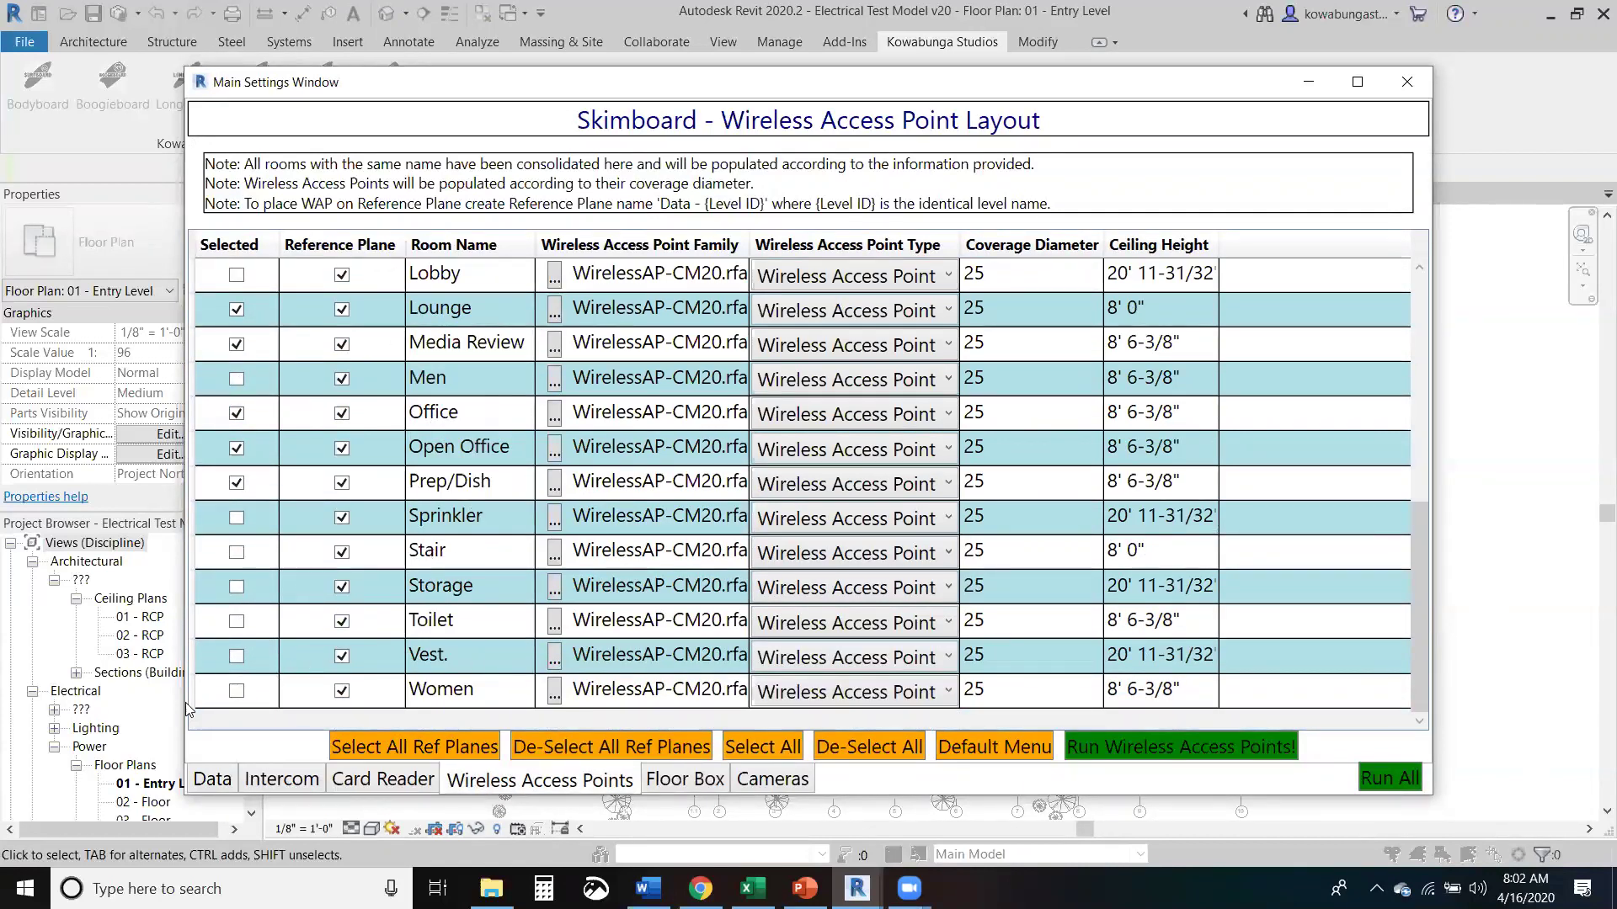
scroll(261, 469, "up", 1)
scroll(262, 469, "up", 4)
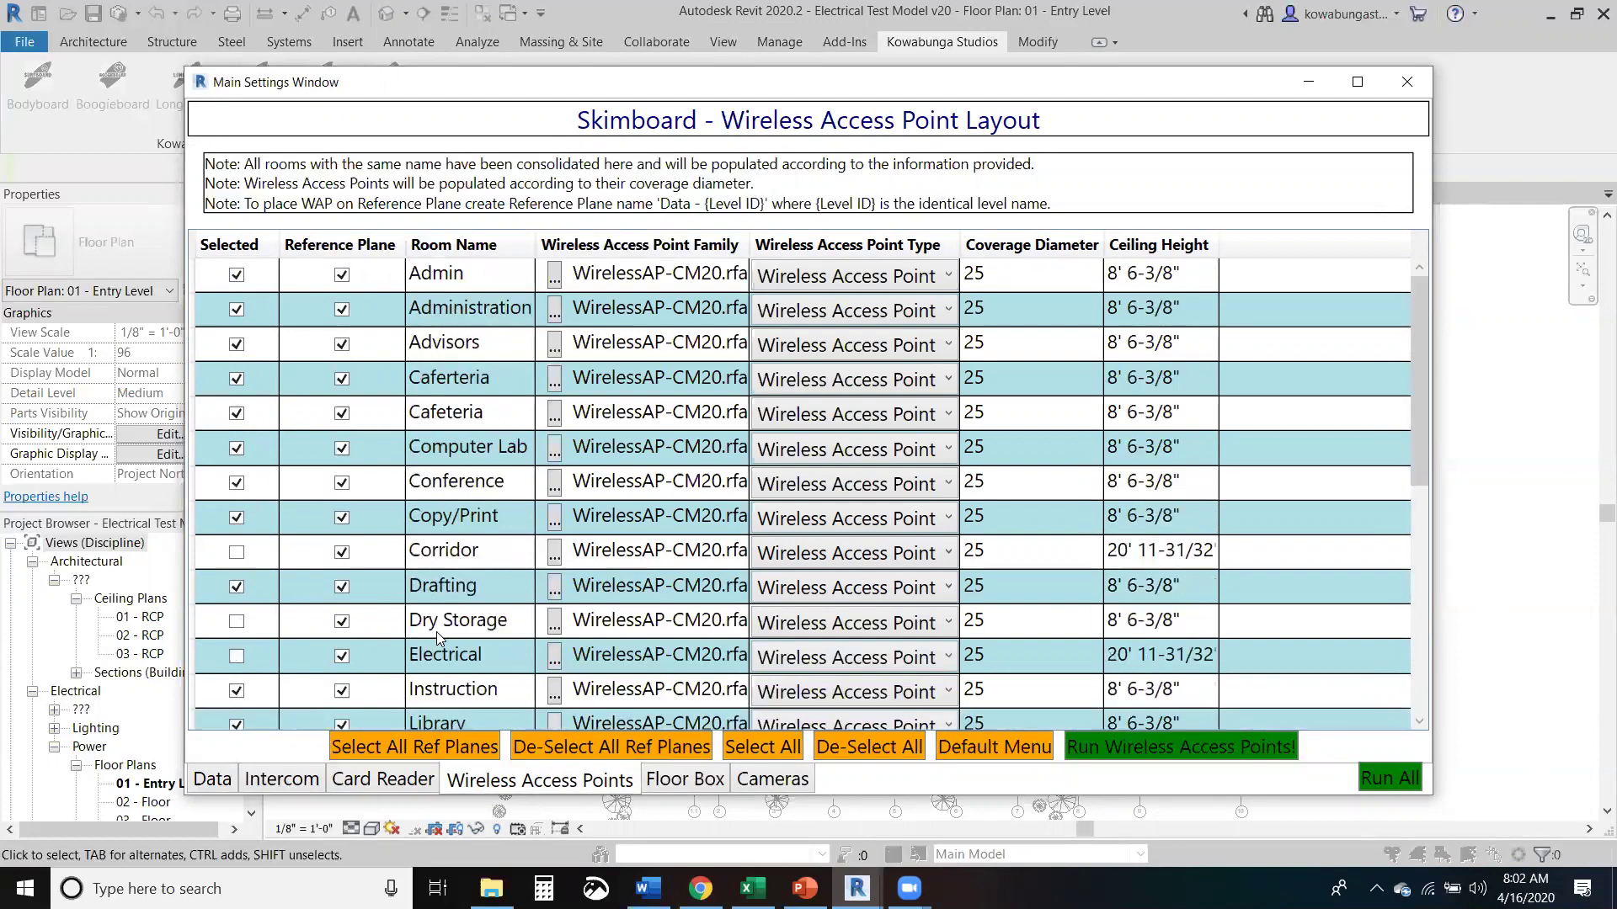
Step: Reset the floor box layout to Data Outlet - Floor.rfa Standard defaults and select all rooms
left_click(679, 781)
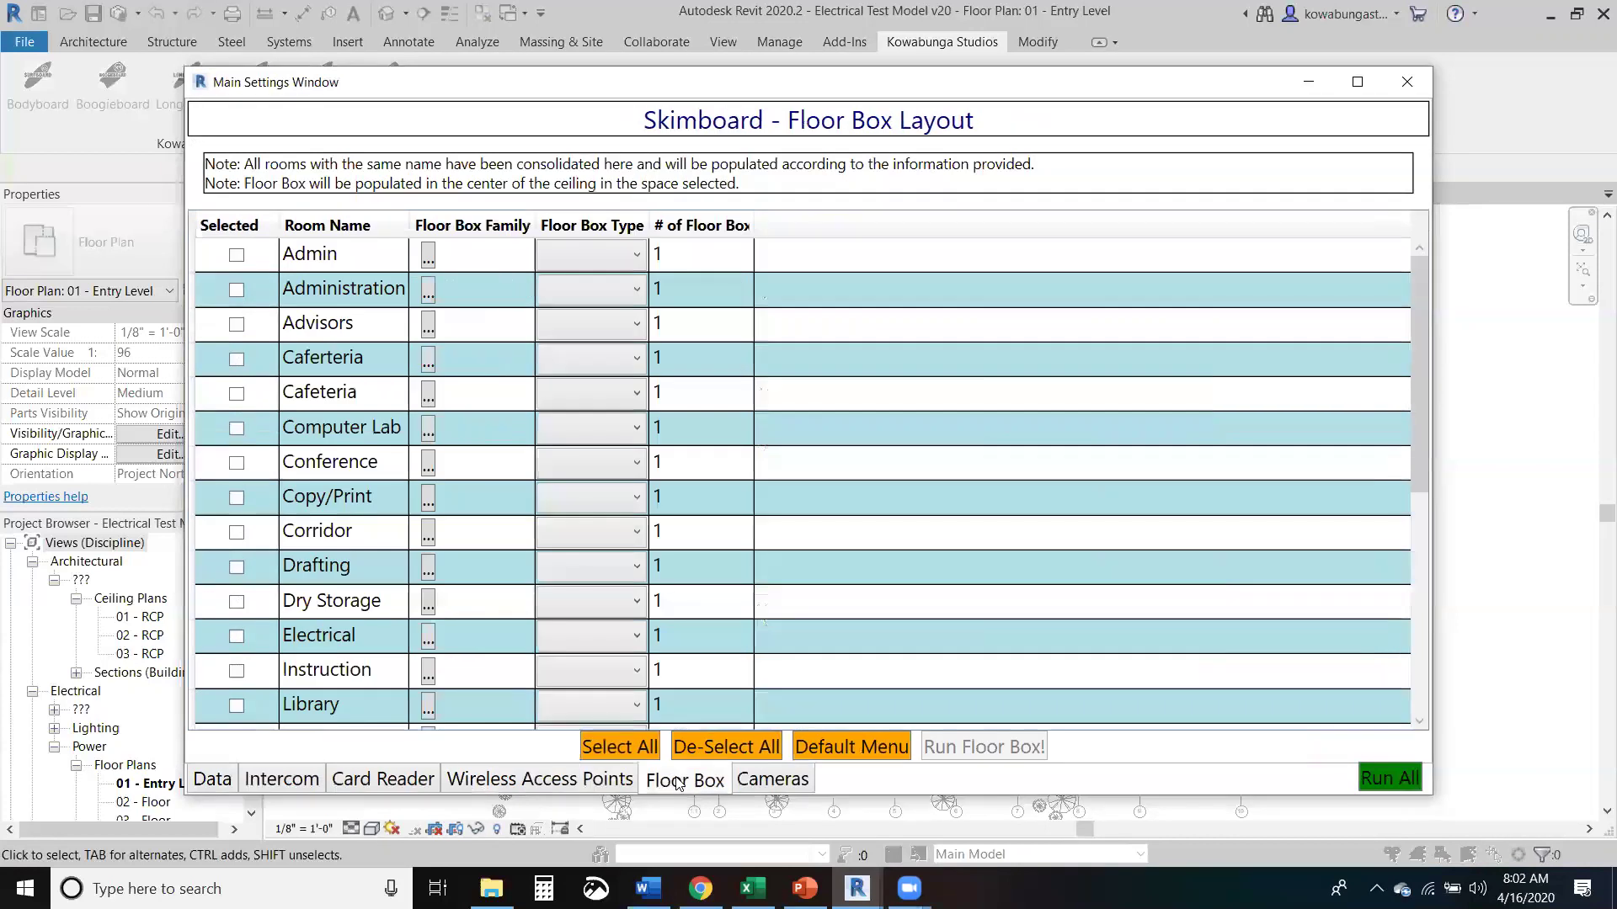
left_click(832, 747)
left_click(938, 543)
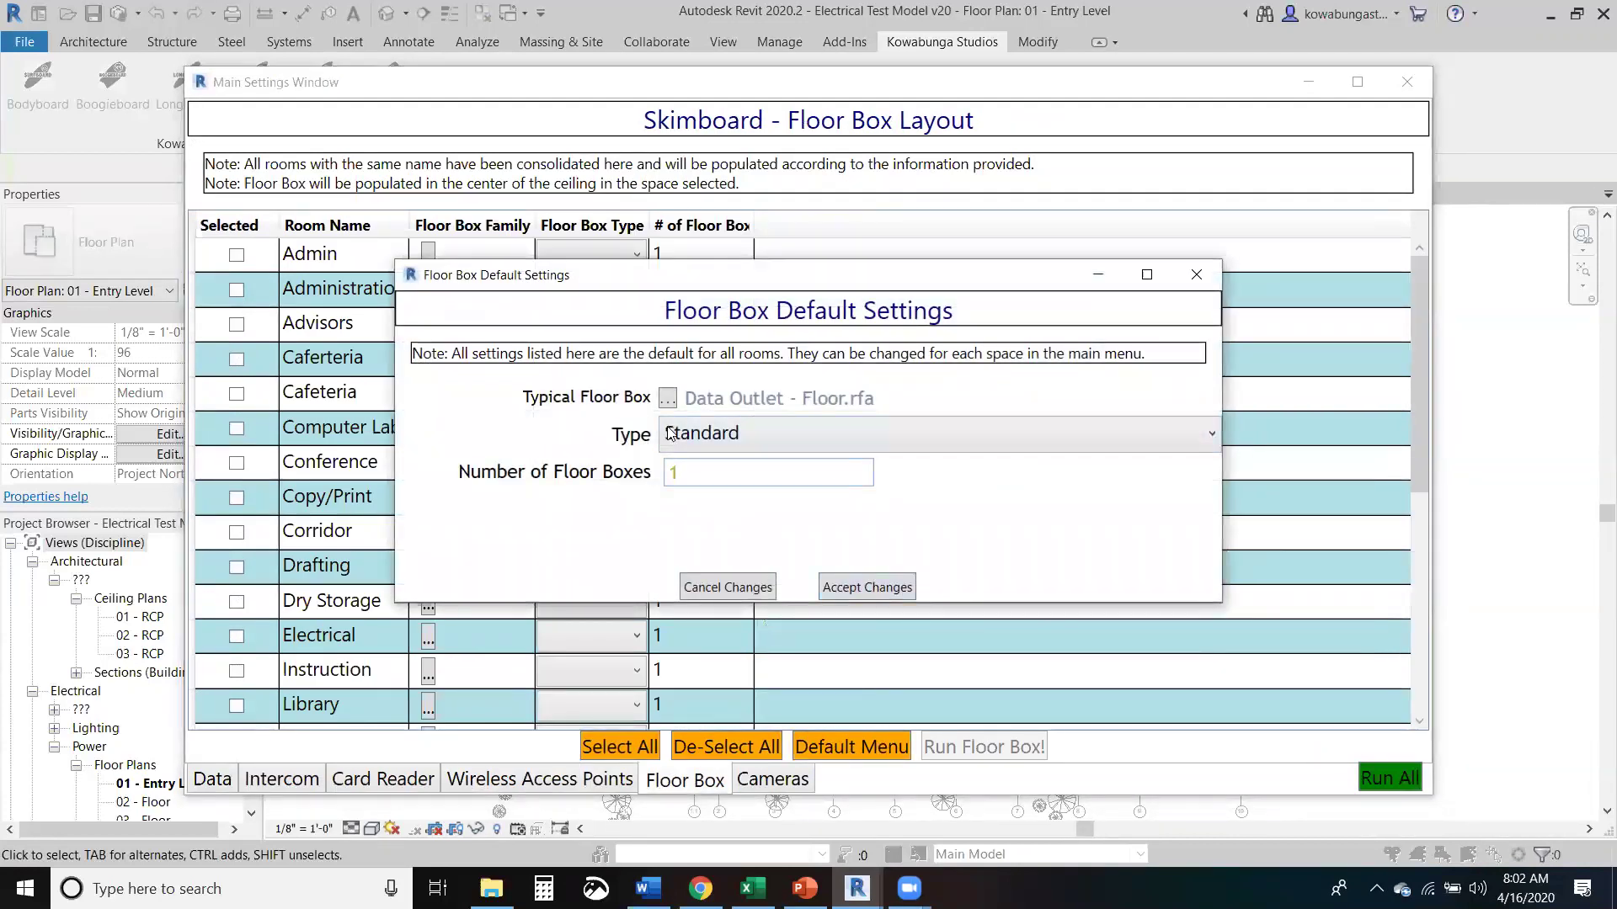
left_click(852, 584)
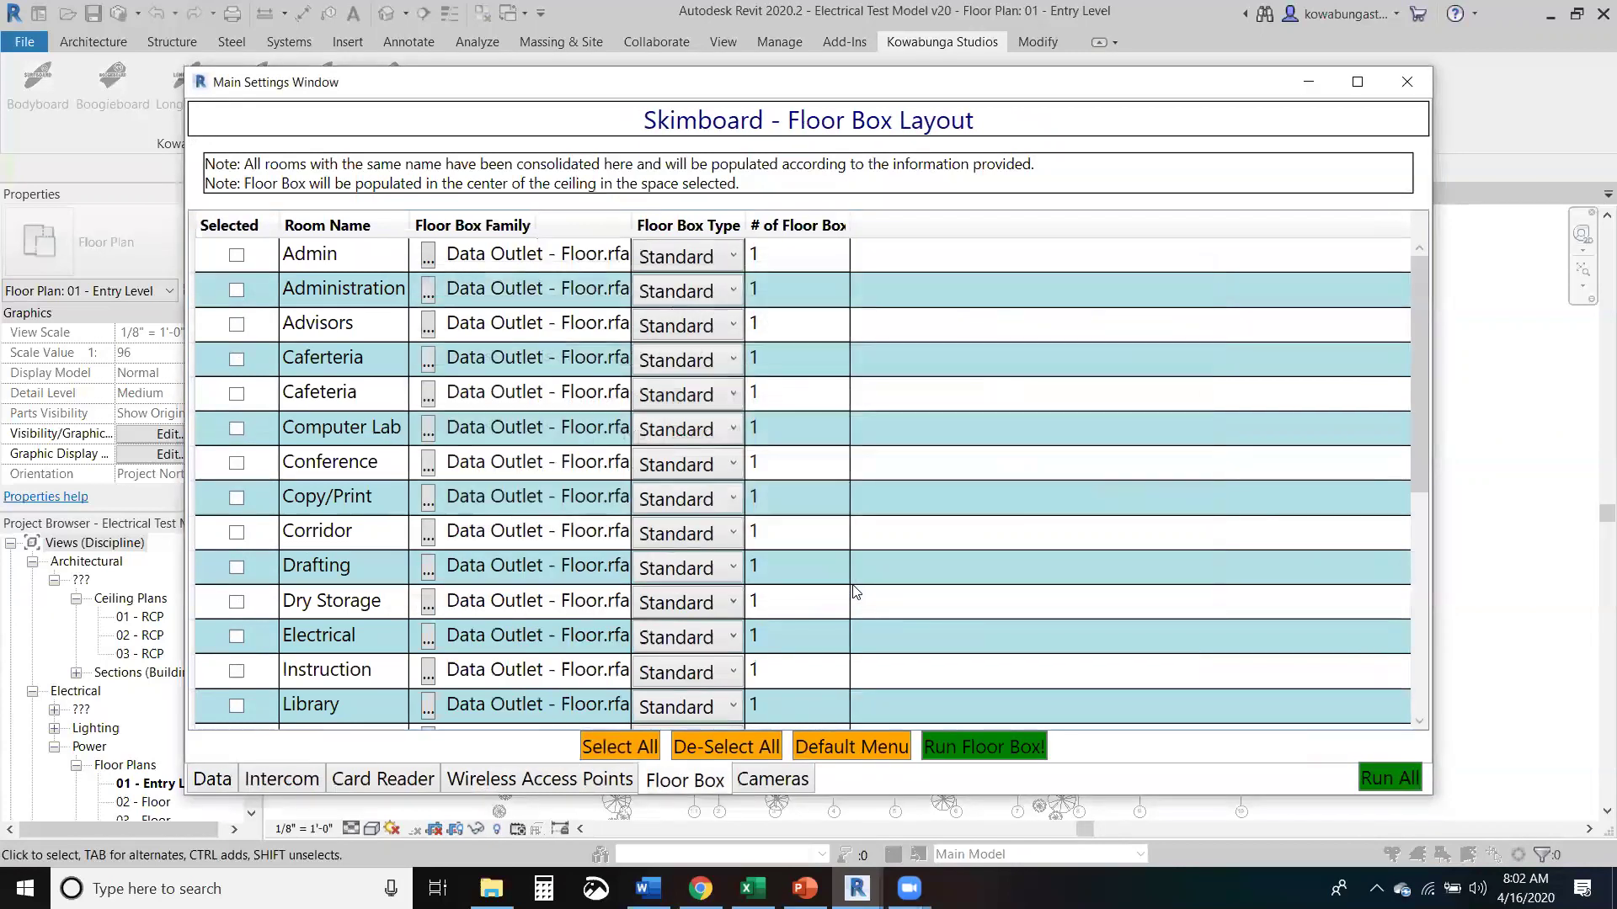
left_click(623, 747)
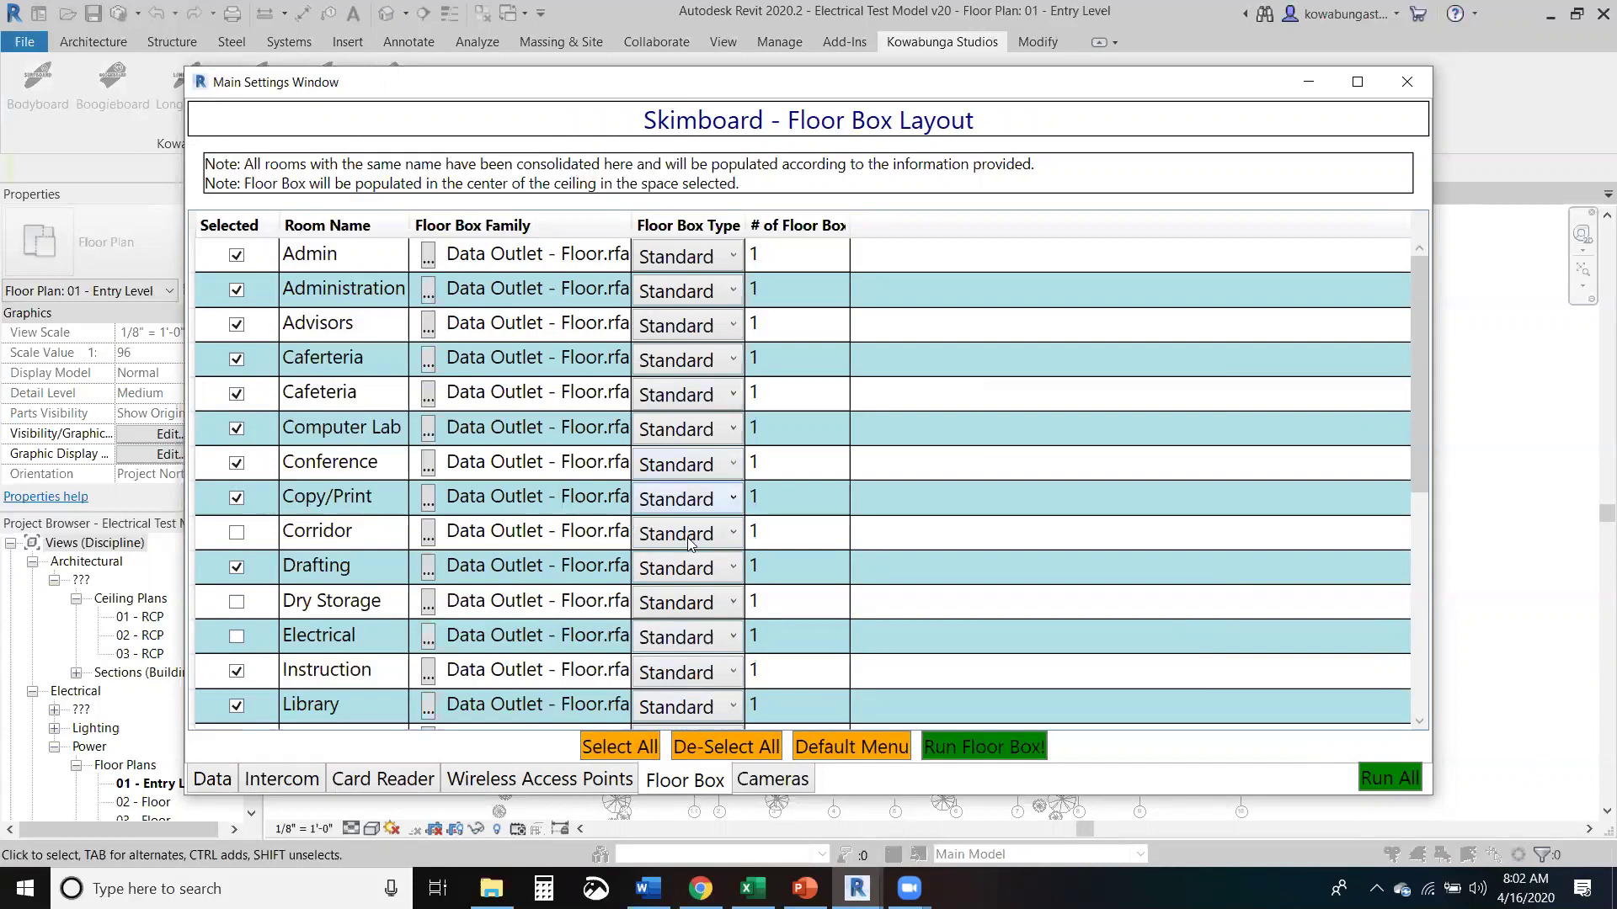
Step: Set the floor box count to 2 for Instruction and 3 for Conference
double_click(770, 669)
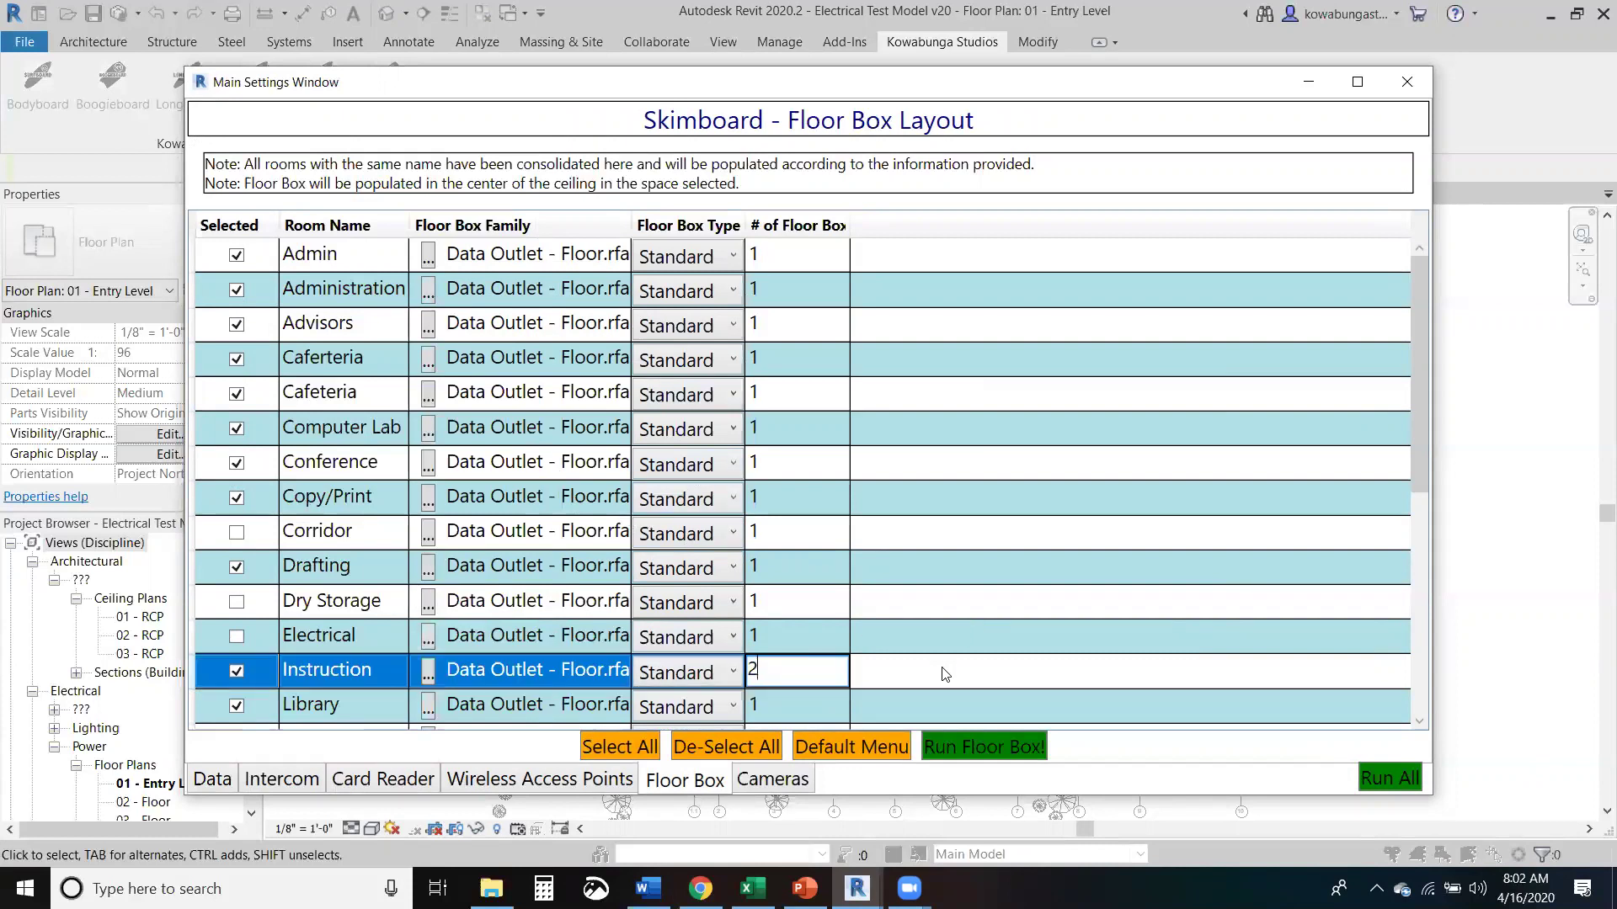
key("Return")
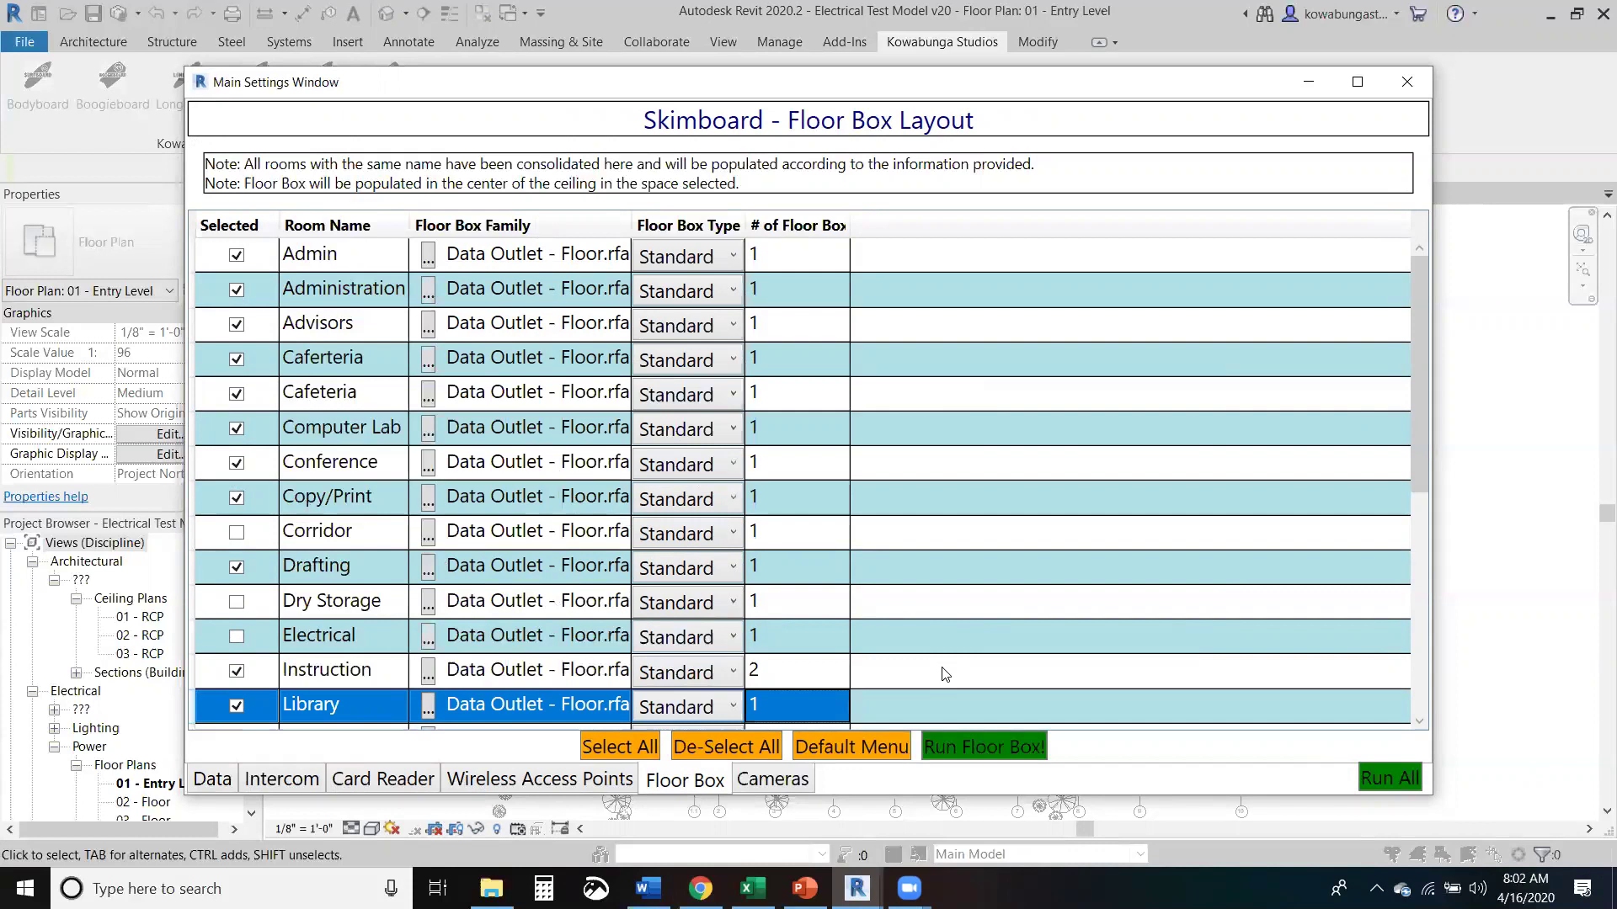
left_click(791, 465)
left_click(792, 465)
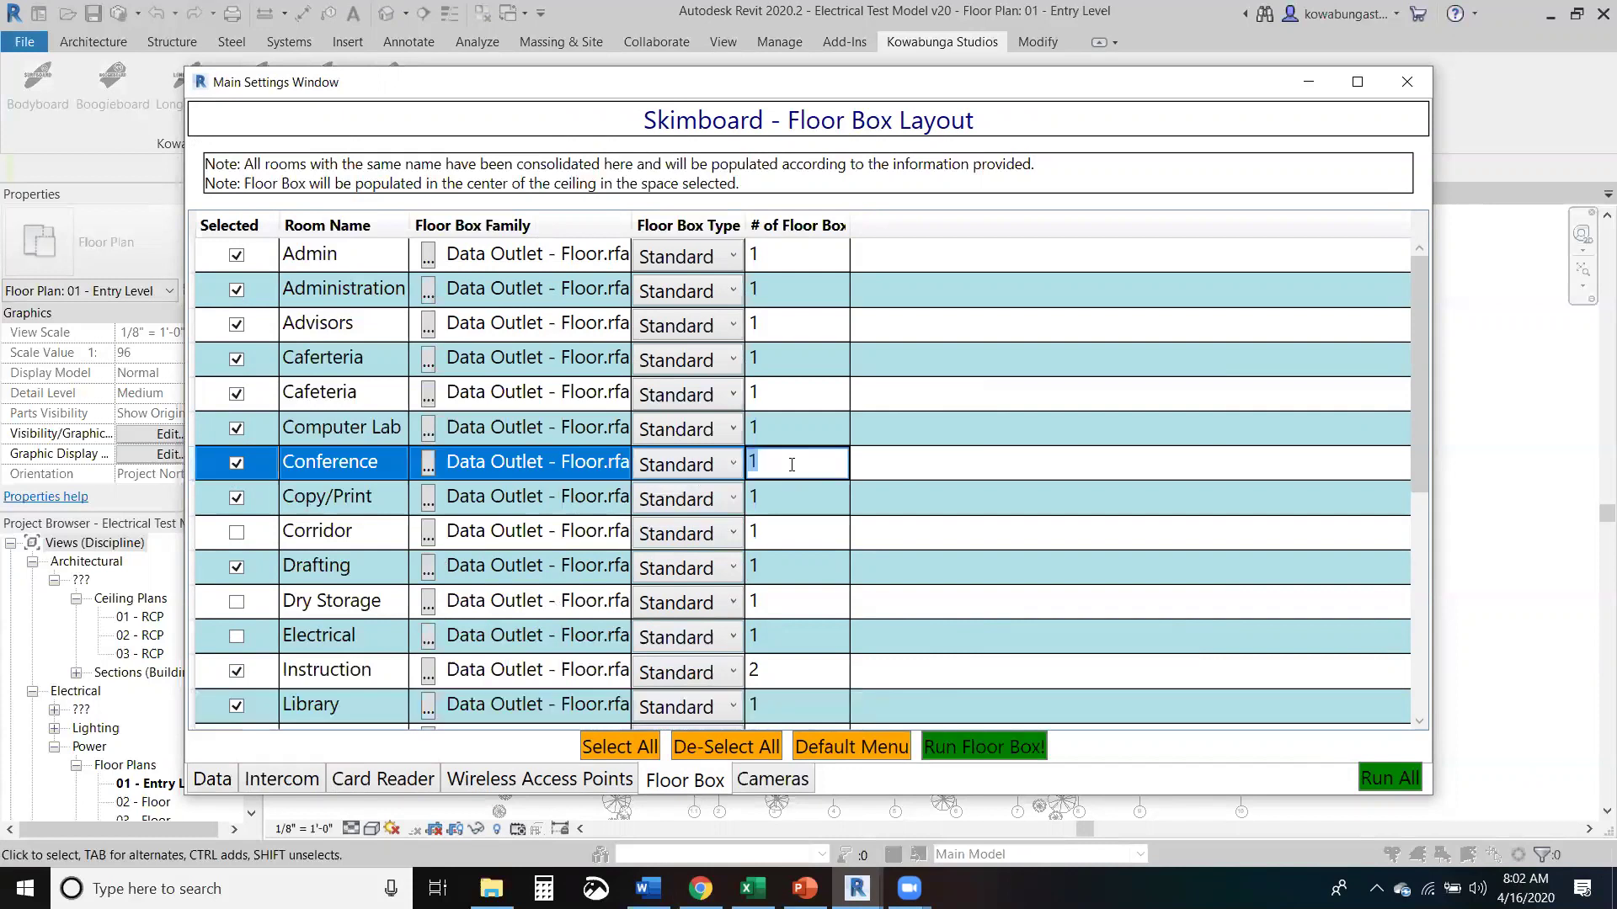
type("3")
key("Return")
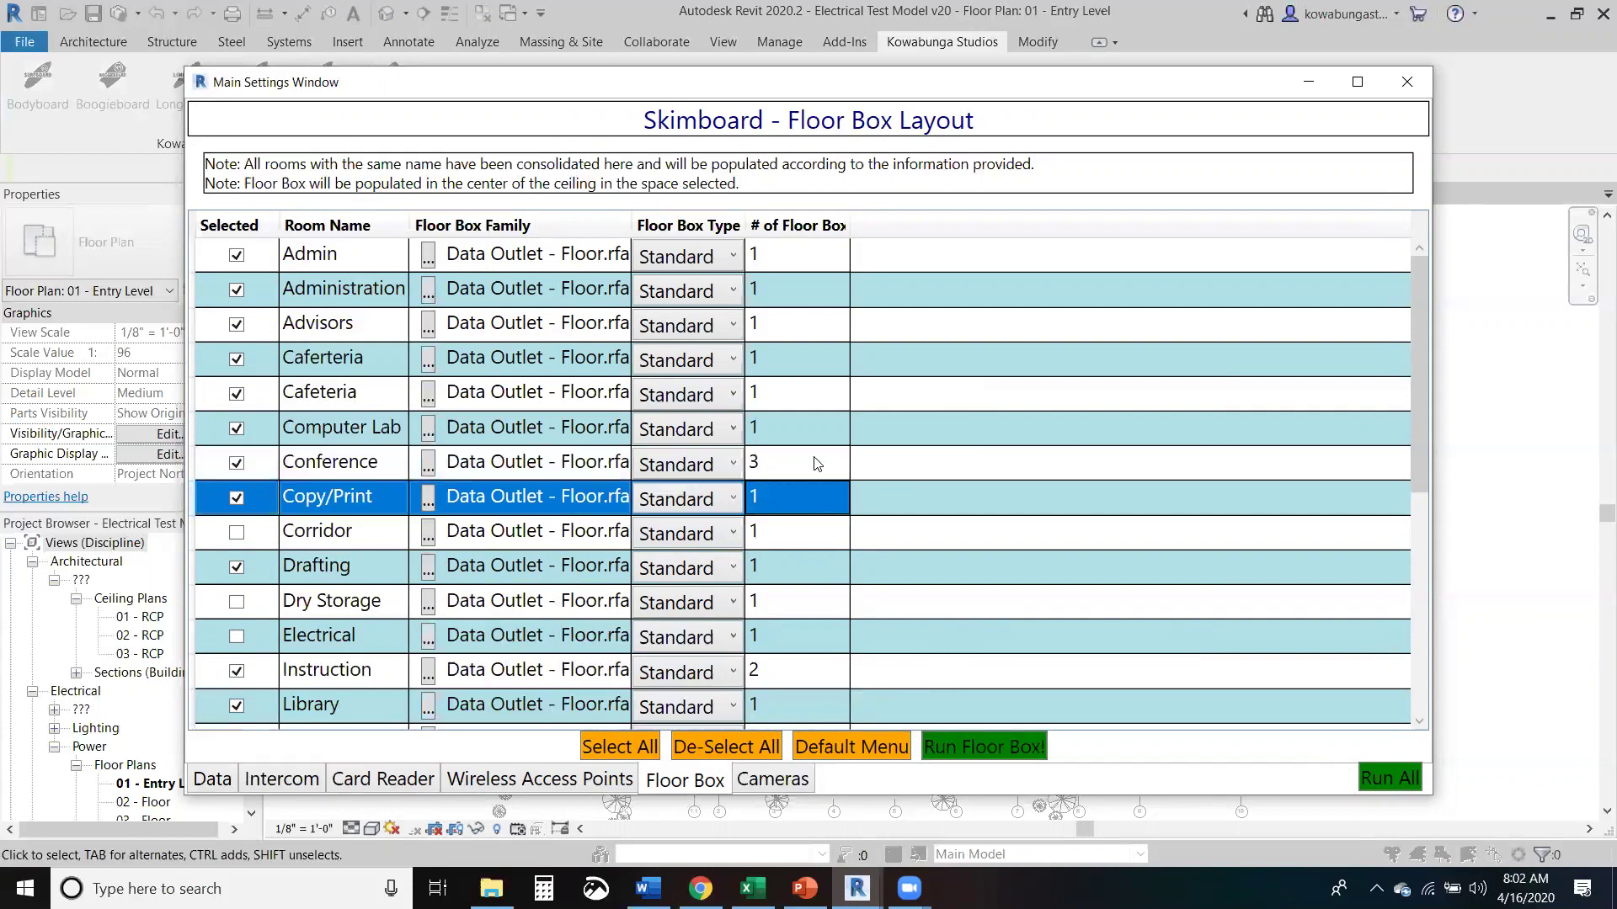
left_click(777, 781)
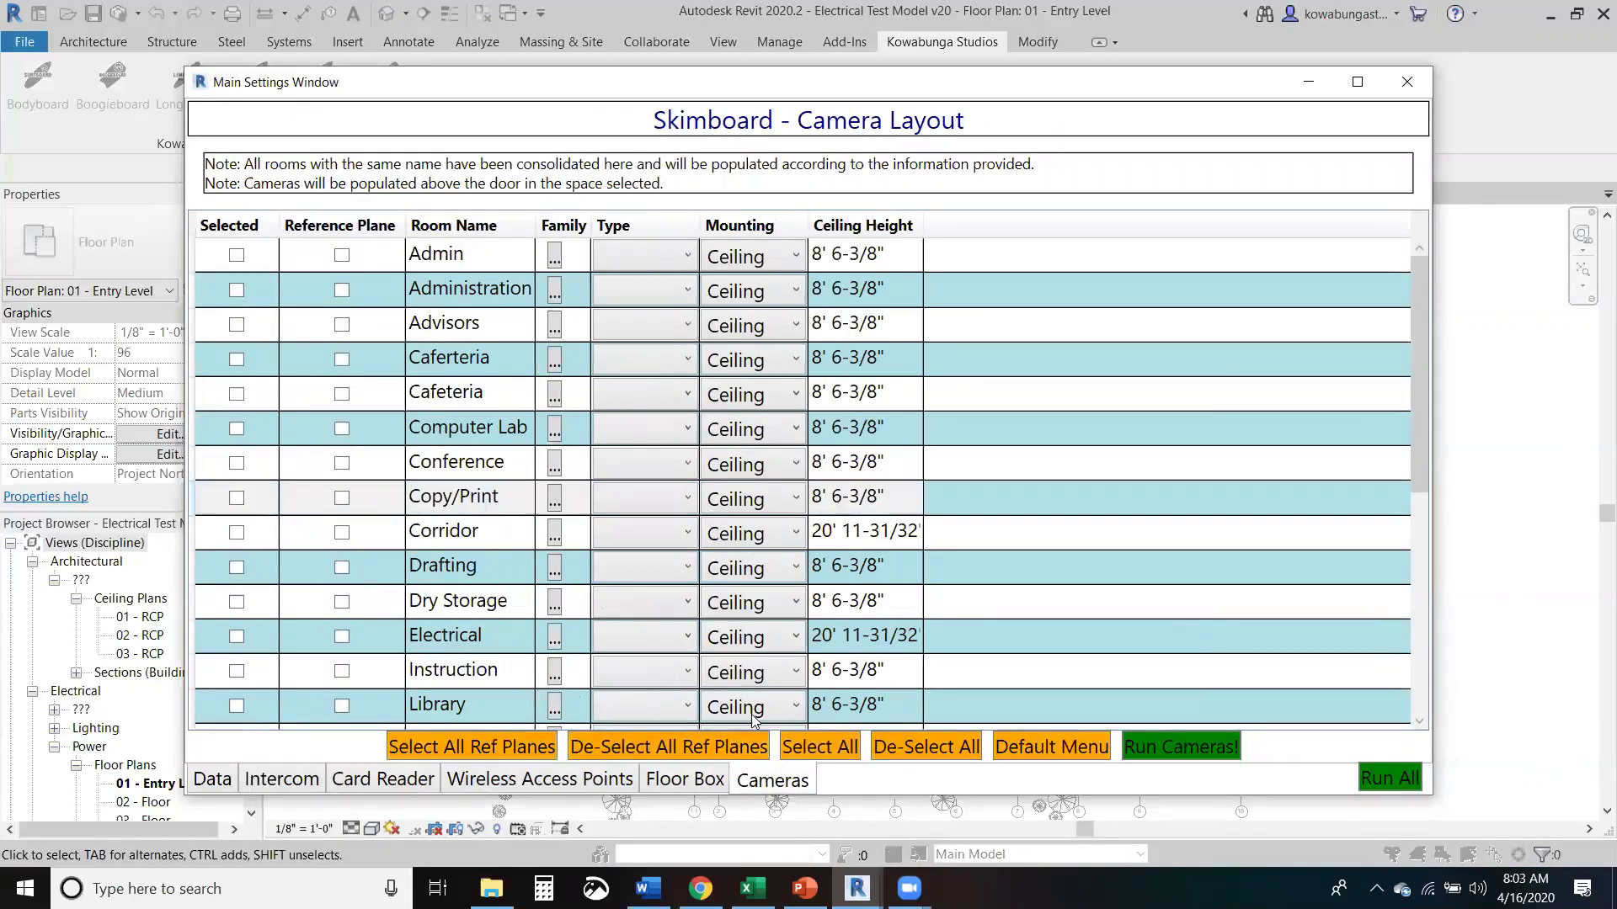
Step: Apply default PTZ camera settings with ceiling mounting and reference planes for all rooms
left_click(1046, 749)
left_click(977, 543)
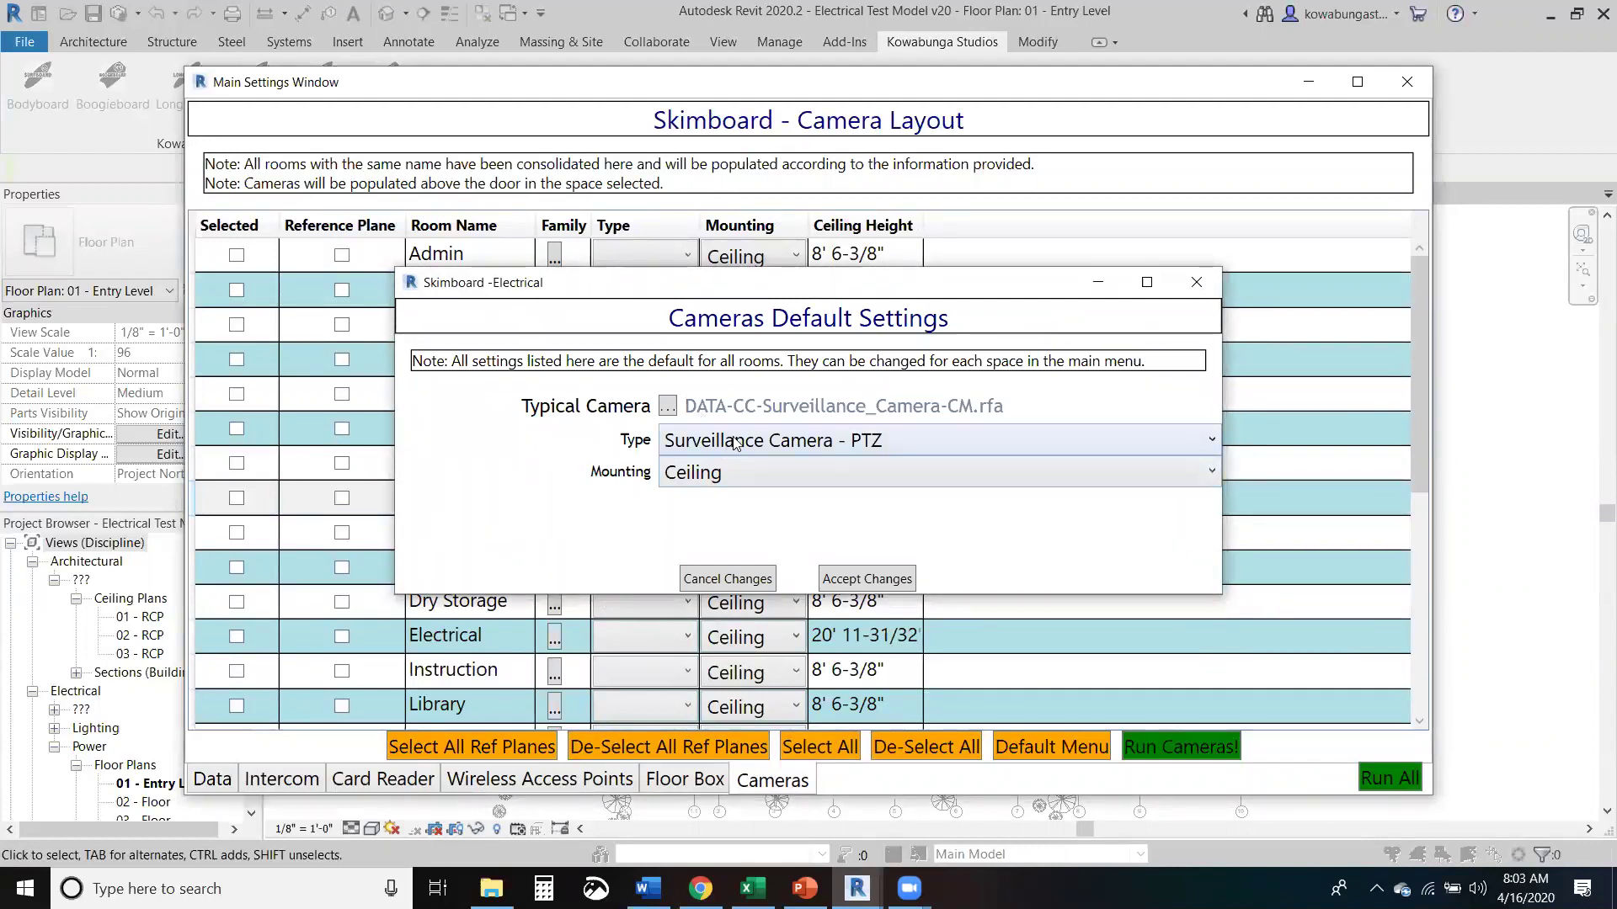
left_click(814, 473)
left_click(796, 504)
left_click(865, 578)
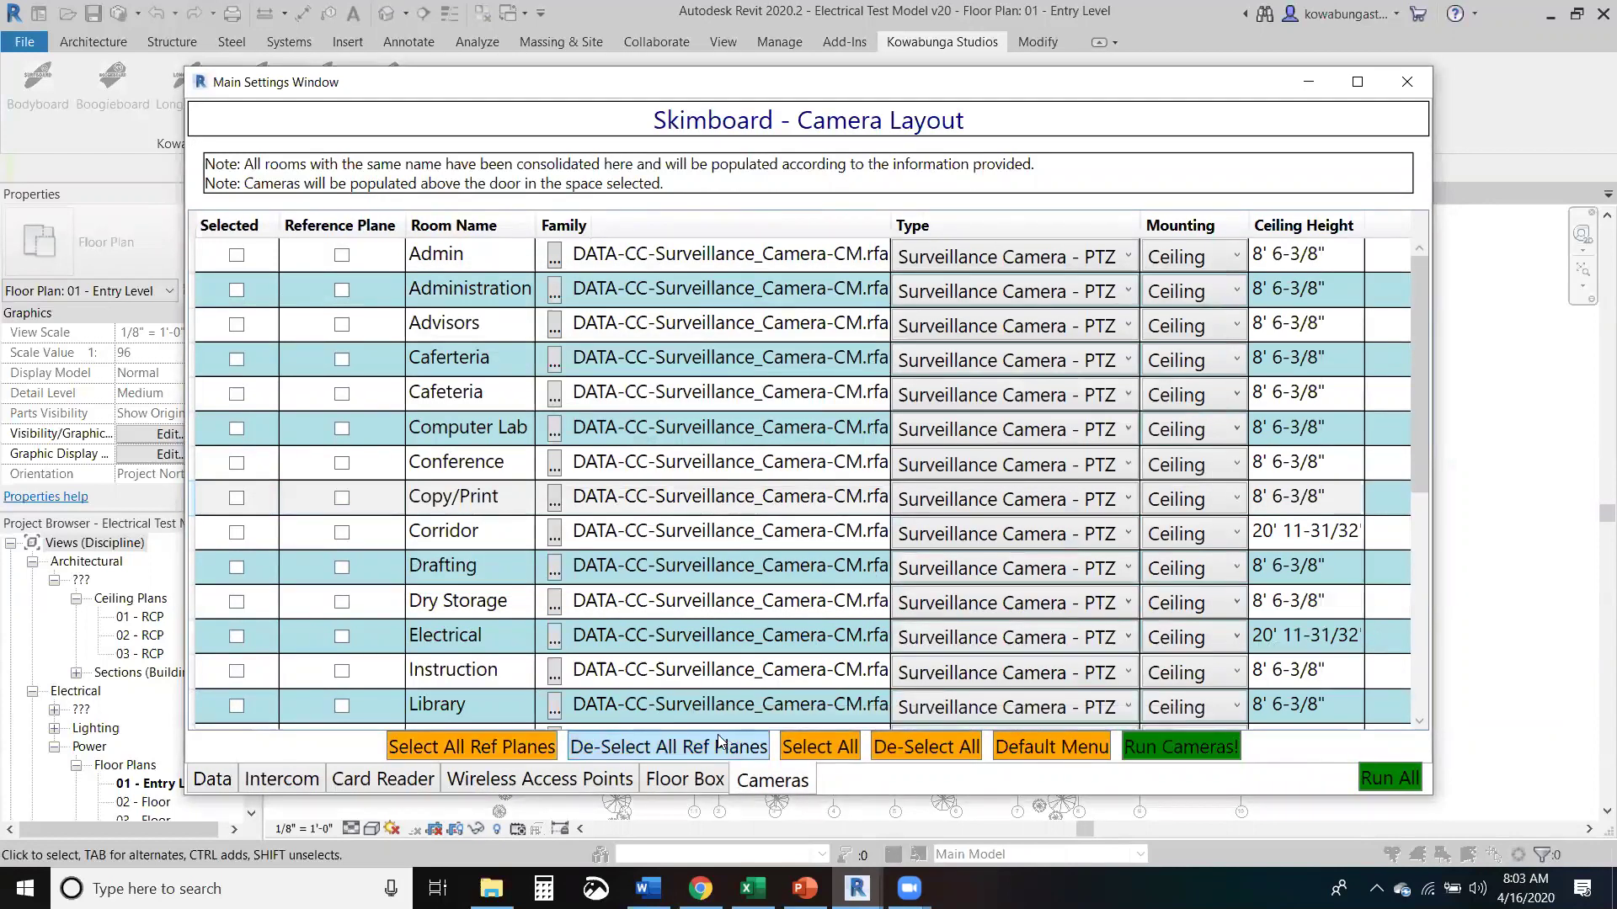
left_click(507, 748)
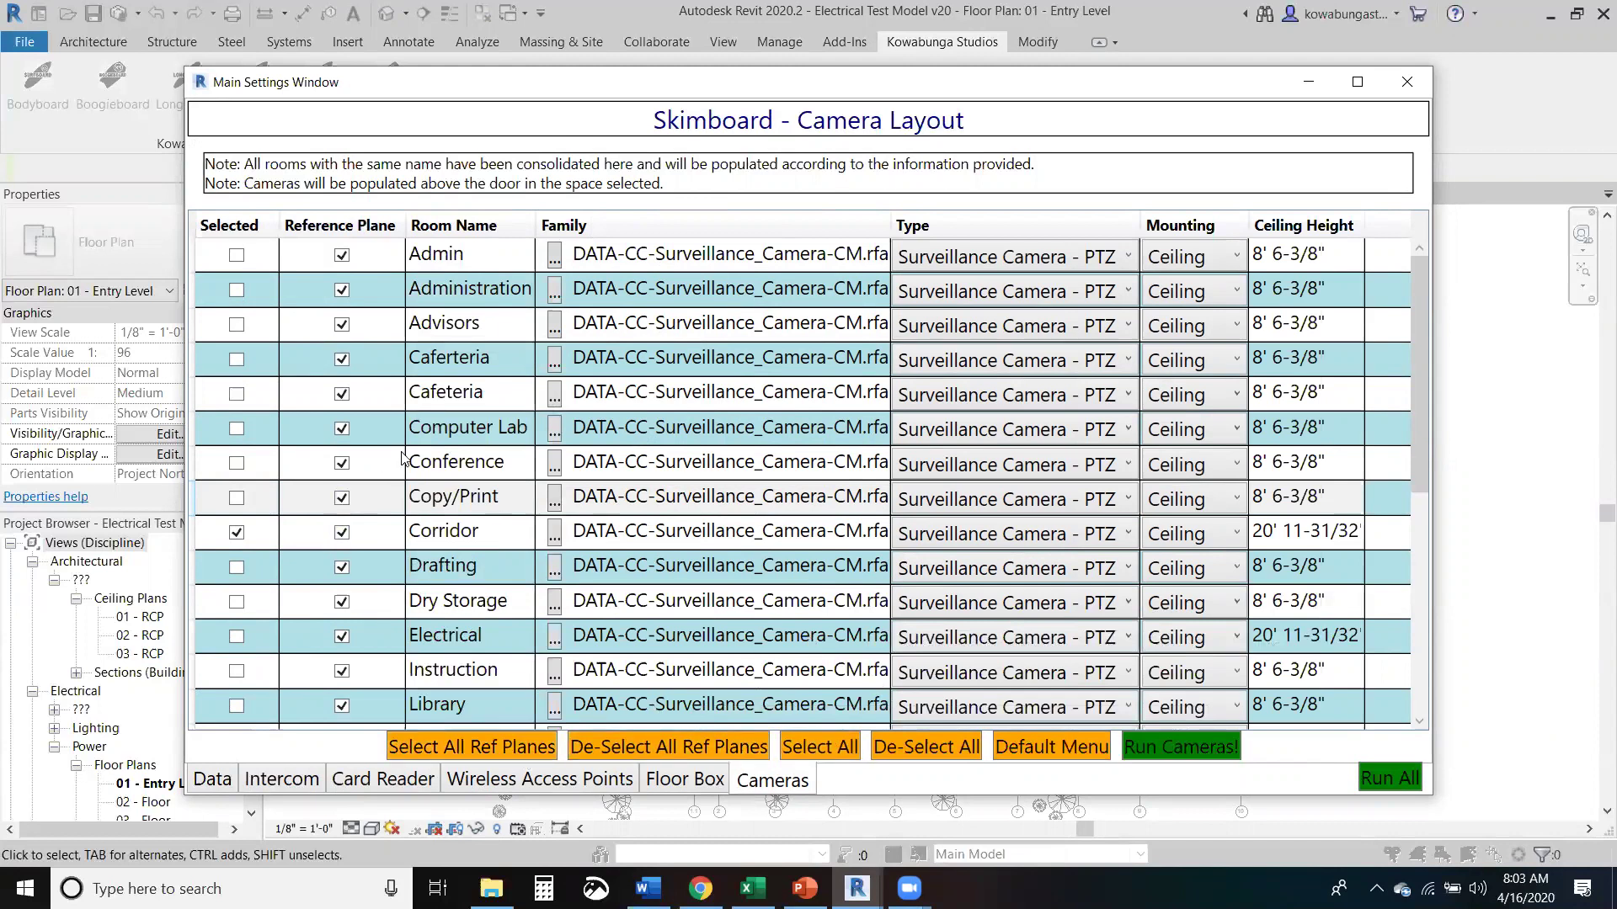
Step: Make the Stair camera wall-mounted without a reference plane, then review the room list
scroll(387, 468, "down", 1)
scroll(387, 472, "down", 1)
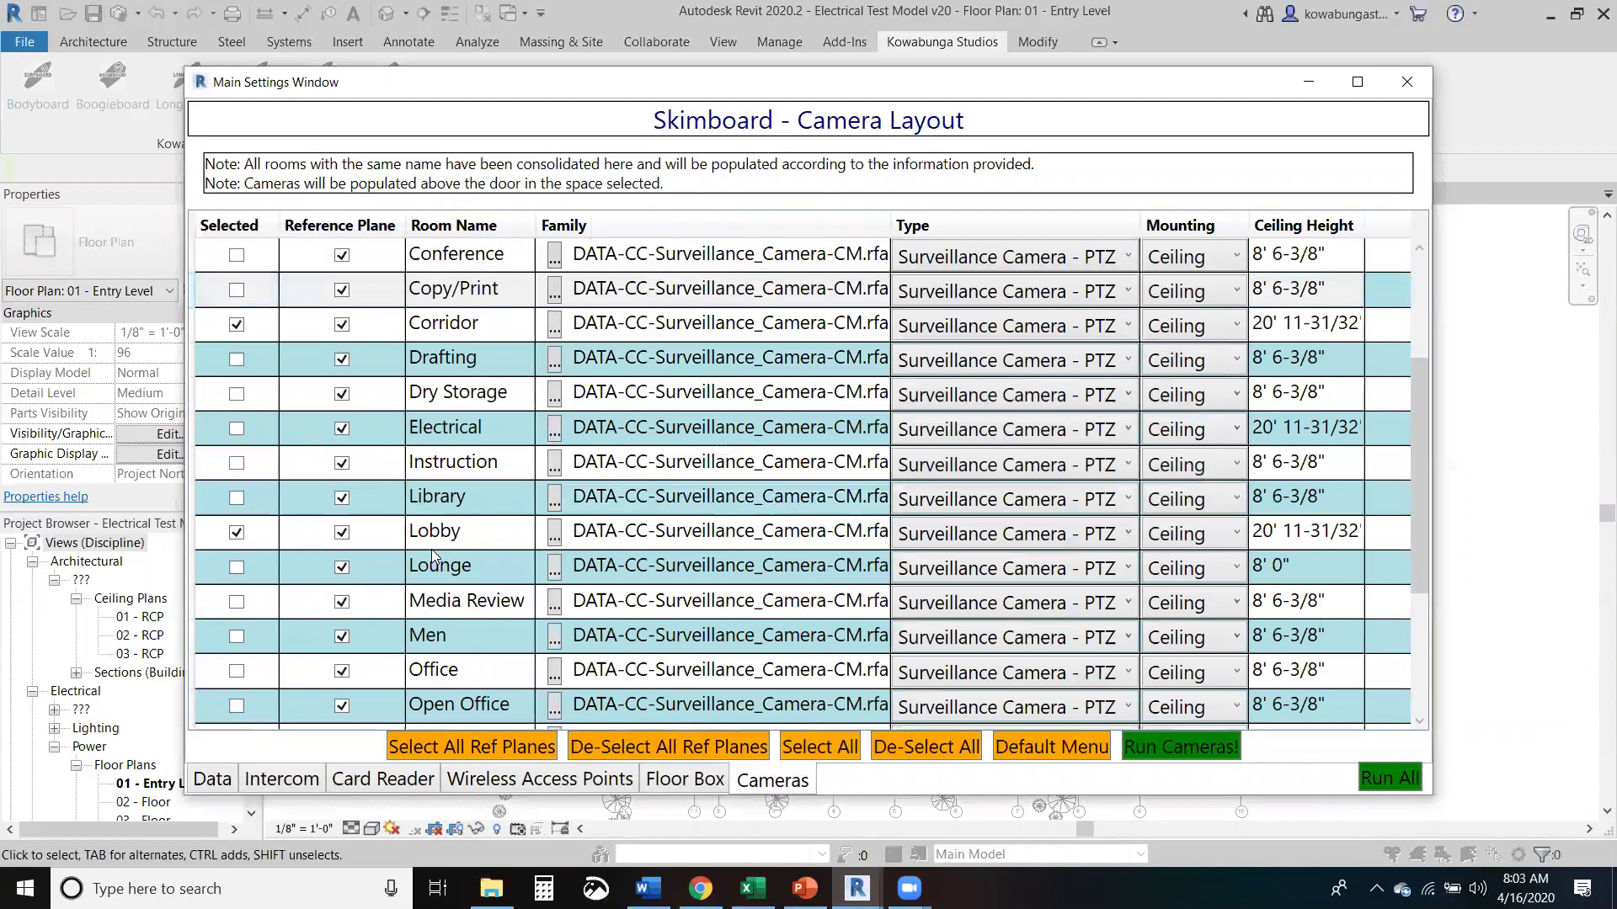
scroll(425, 560, "down", 3)
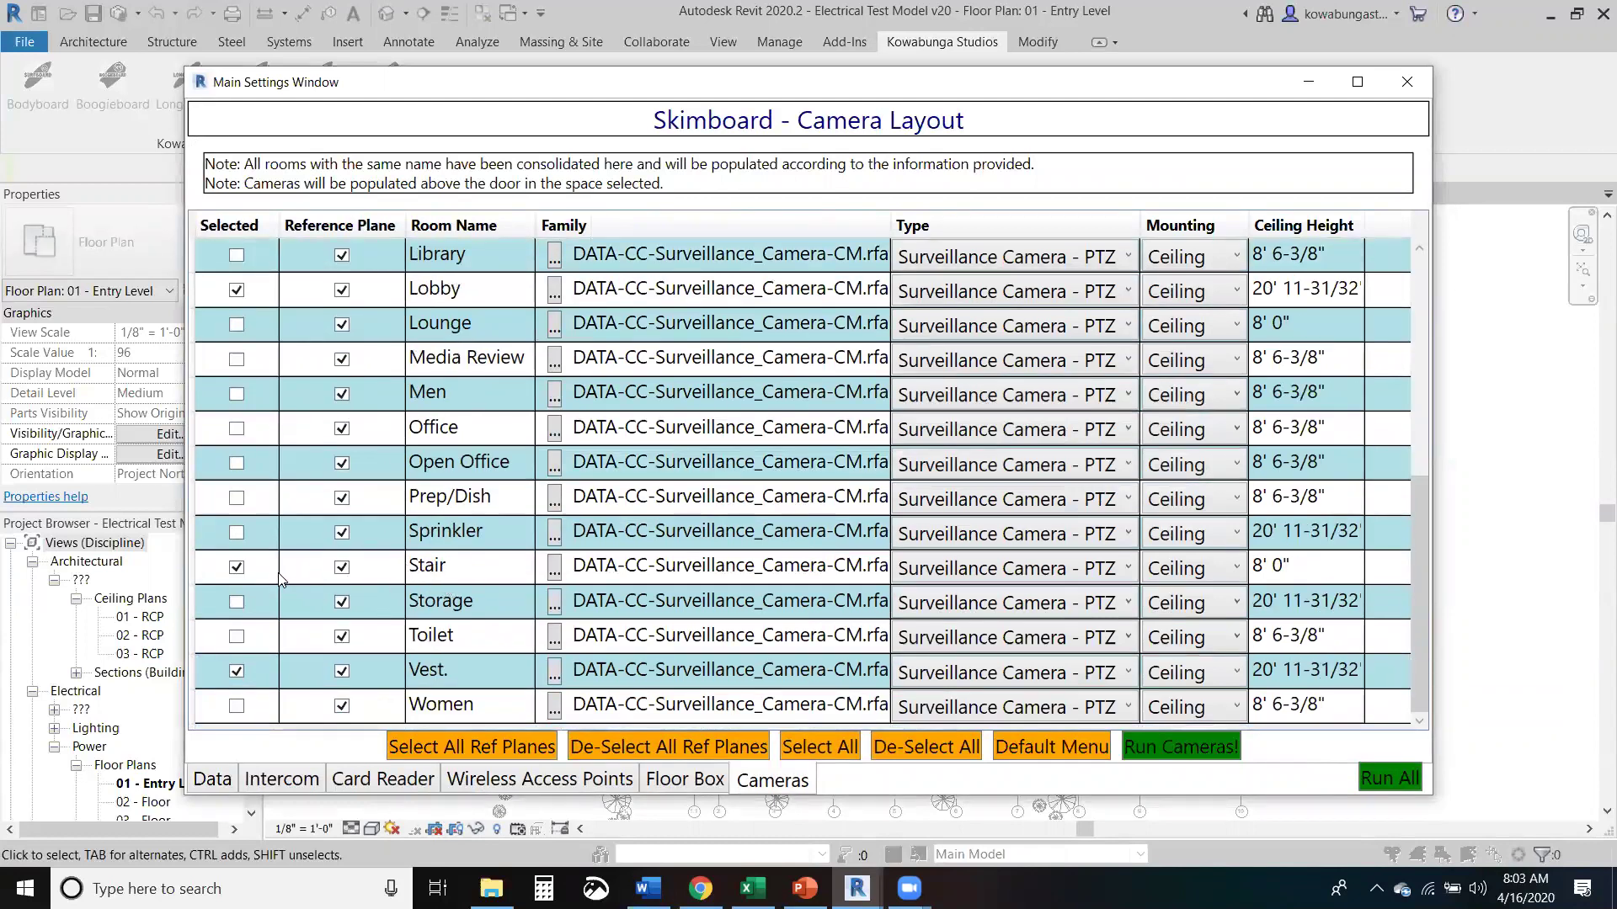
left_click(345, 568)
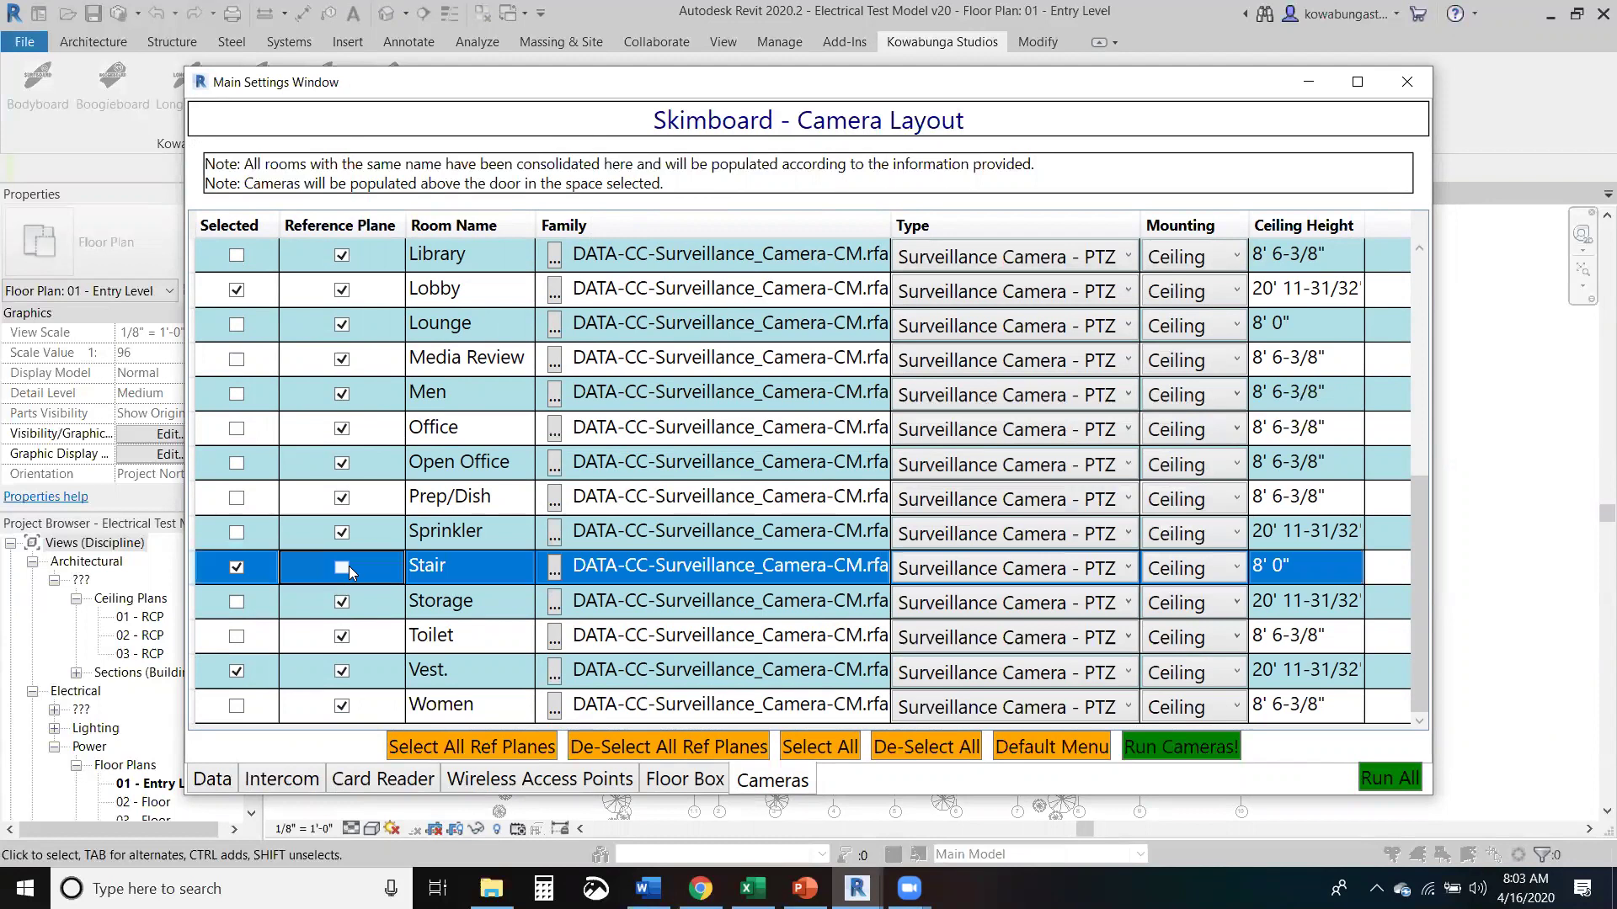
left_click(1197, 570)
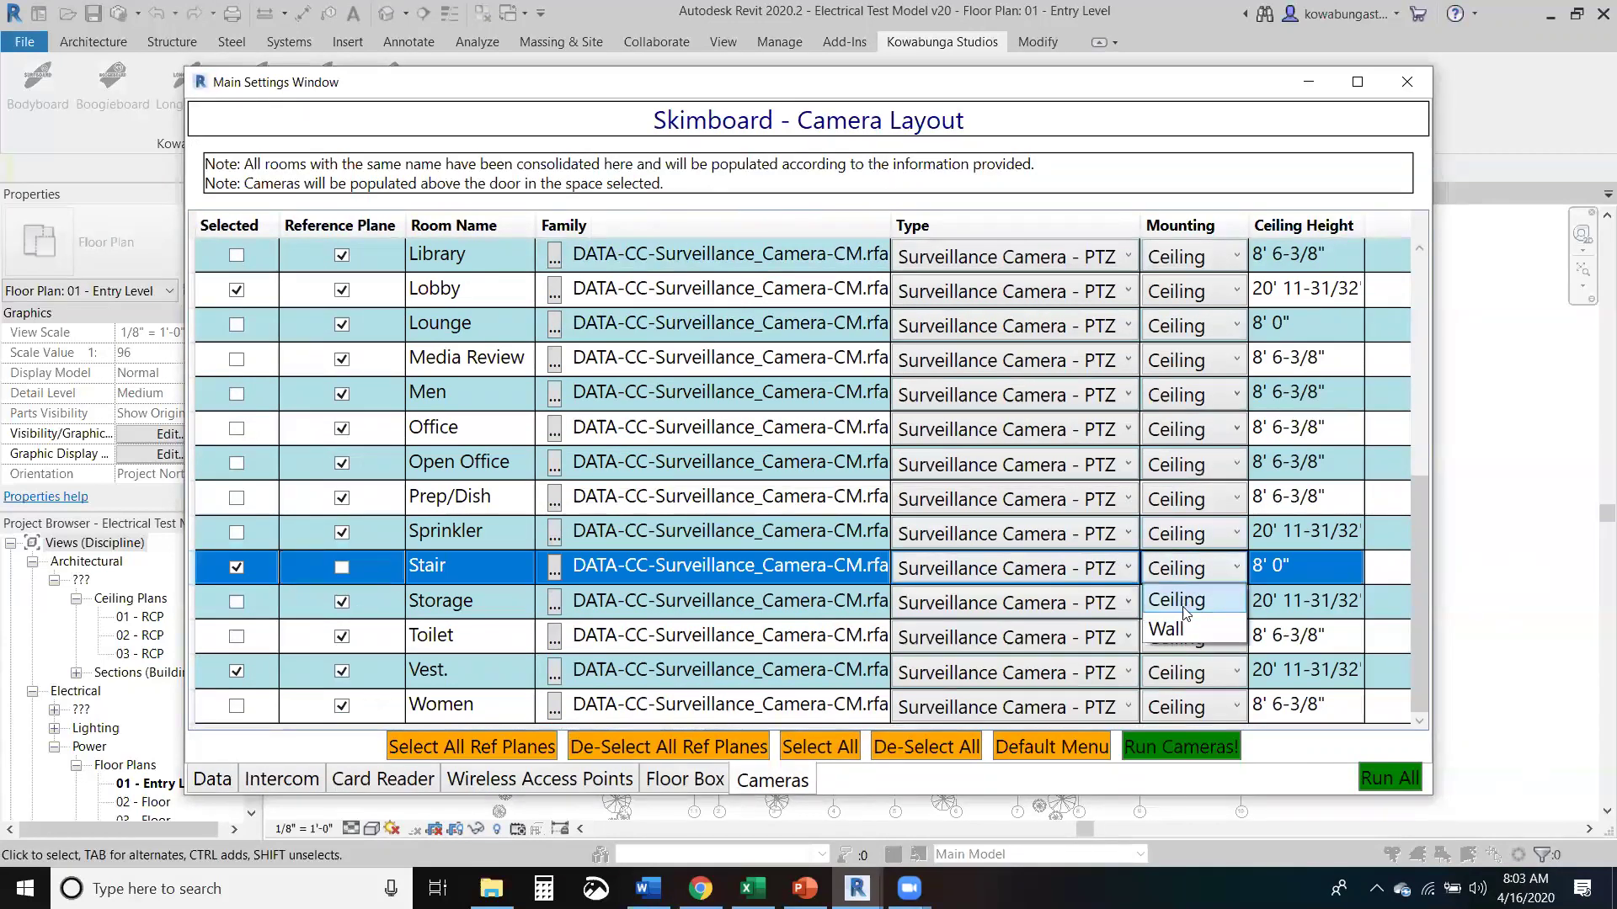
left_click(1183, 628)
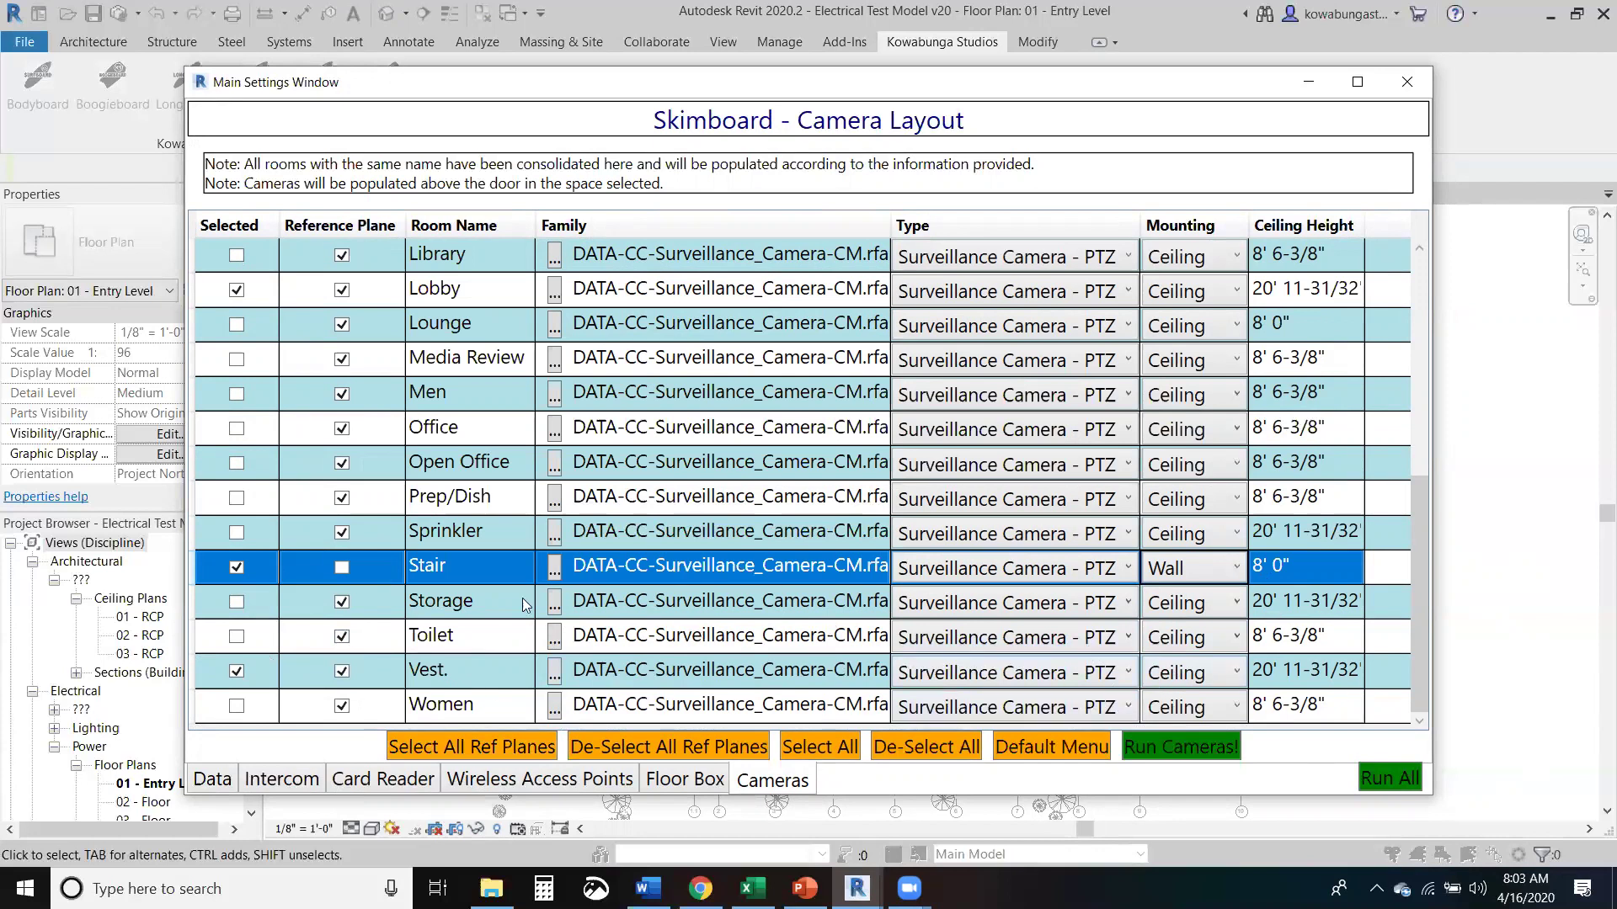
scroll(494, 535, "up", 1)
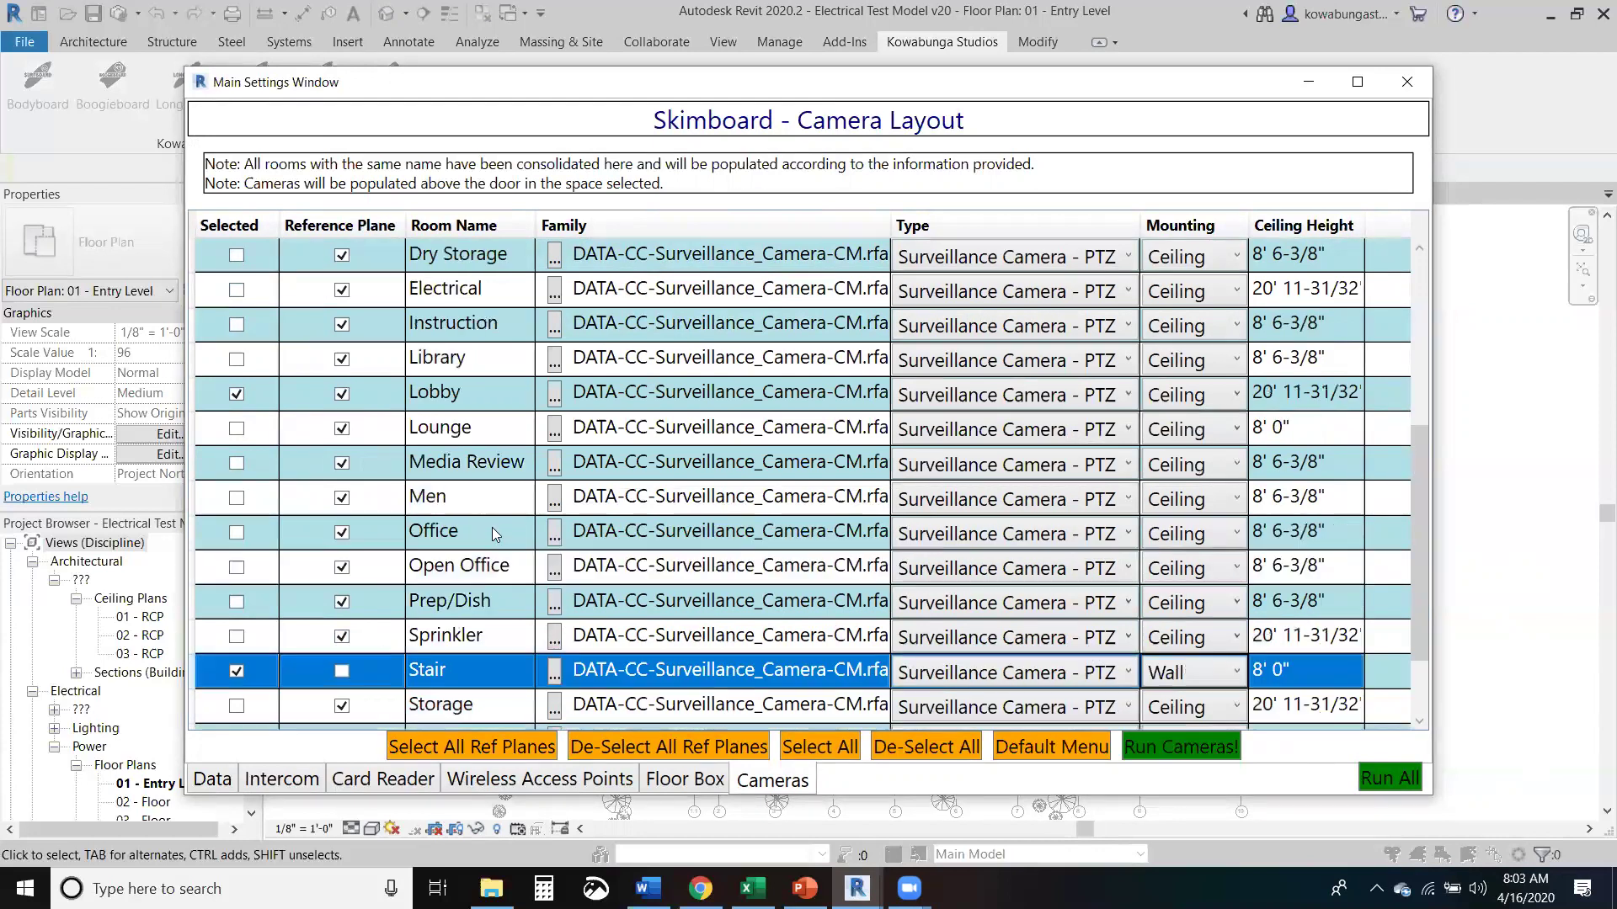
scroll(605, 460, "up", 4)
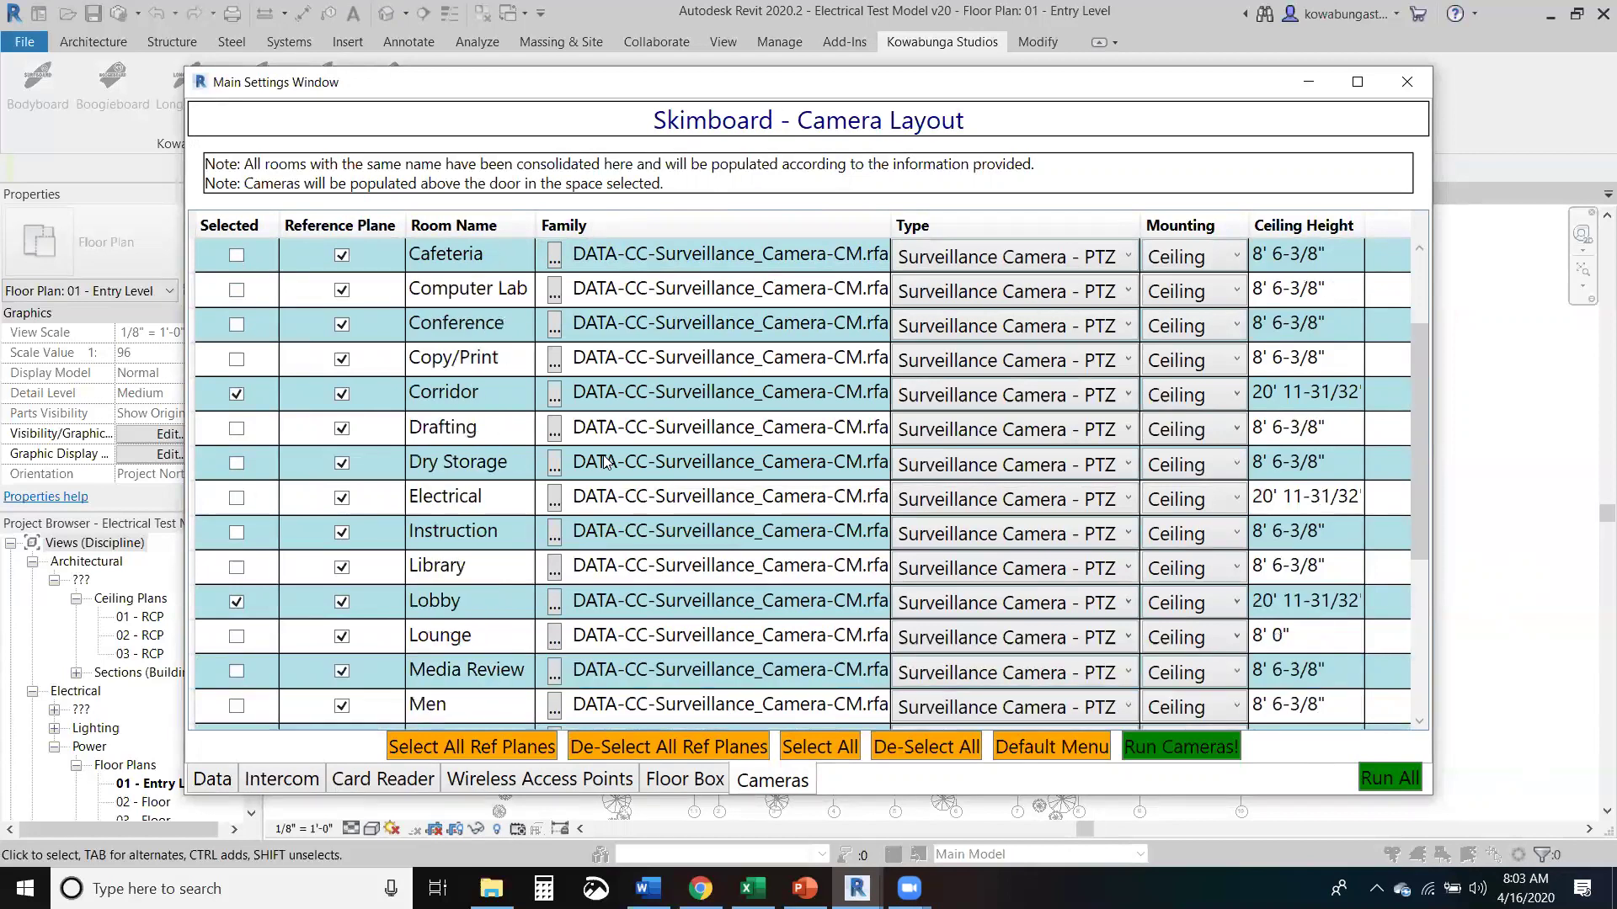
scroll(604, 459, "down", 4)
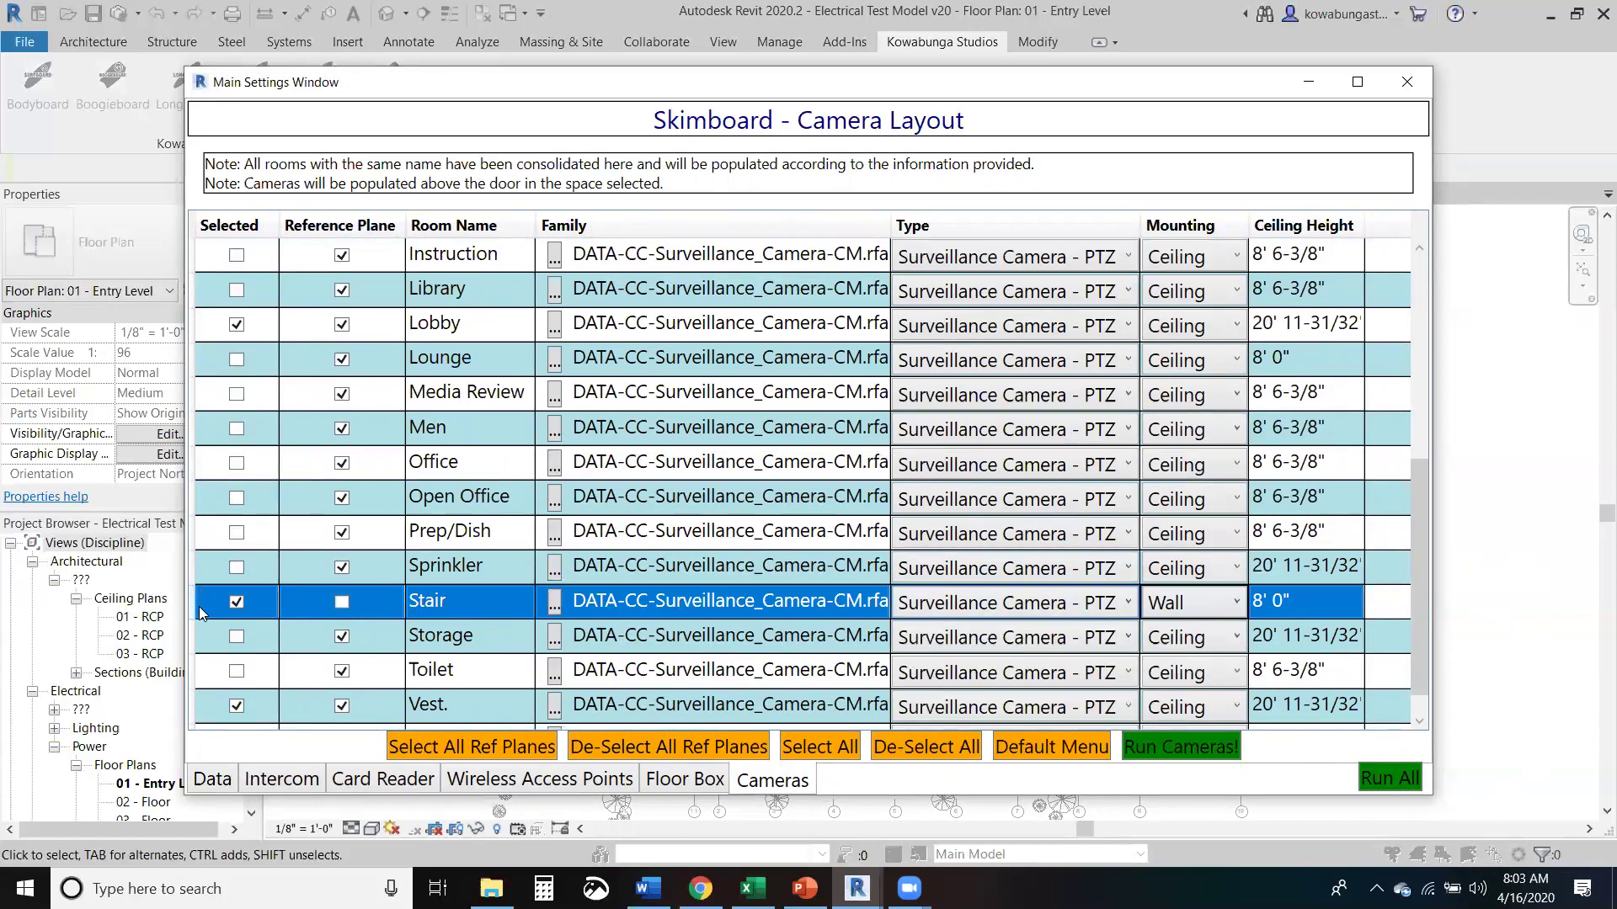
scroll(297, 403, "up", 1)
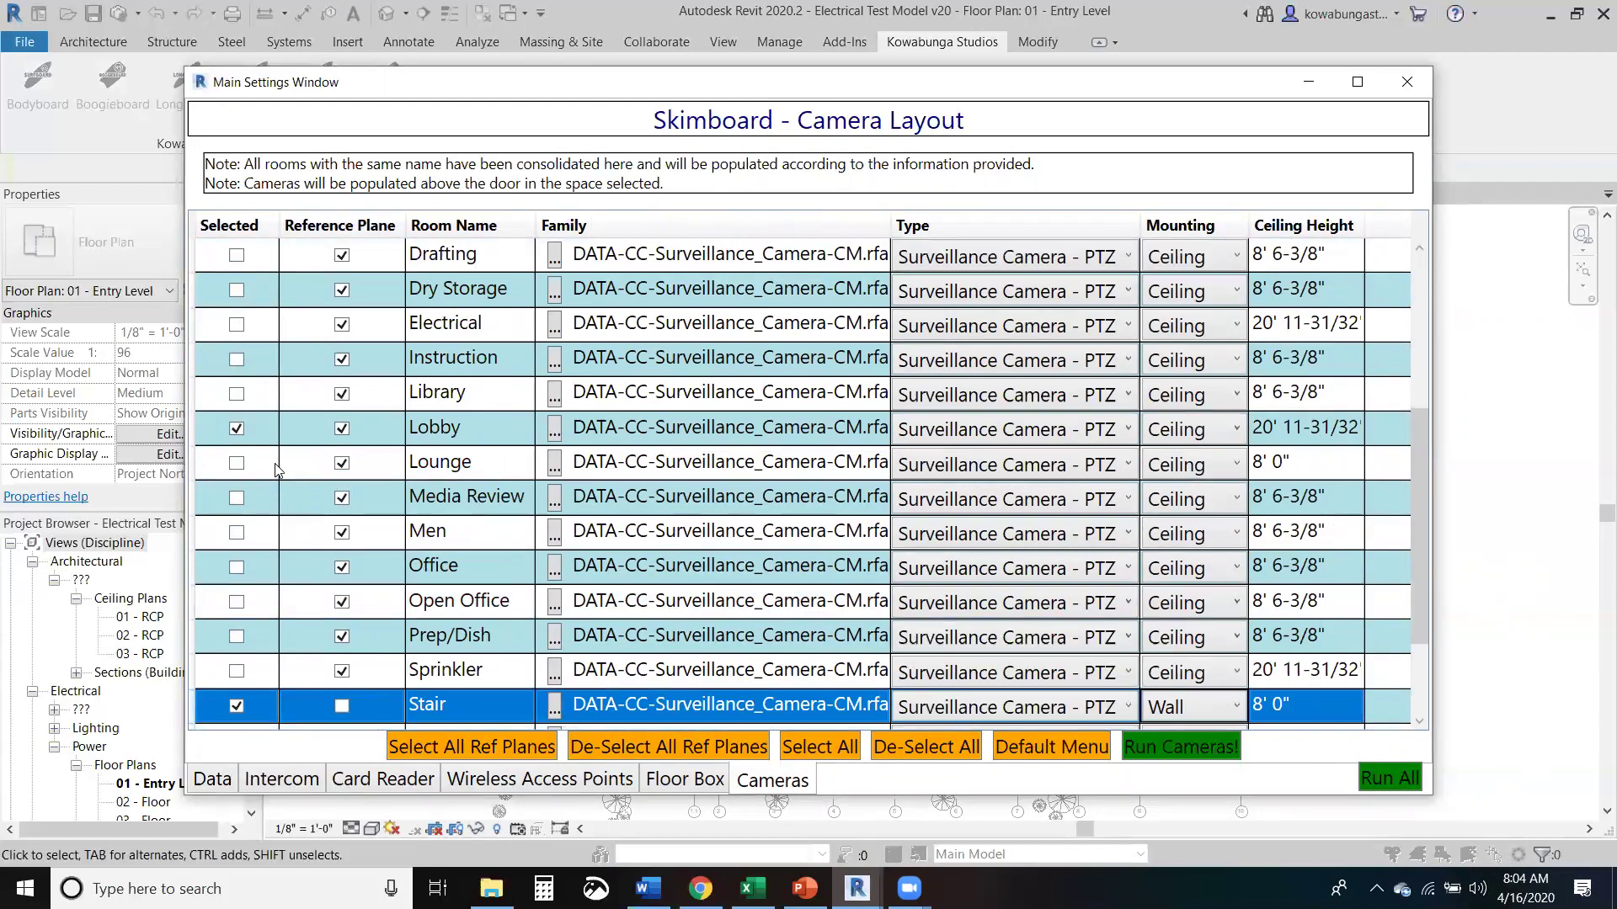
scroll(419, 437, "up", 1)
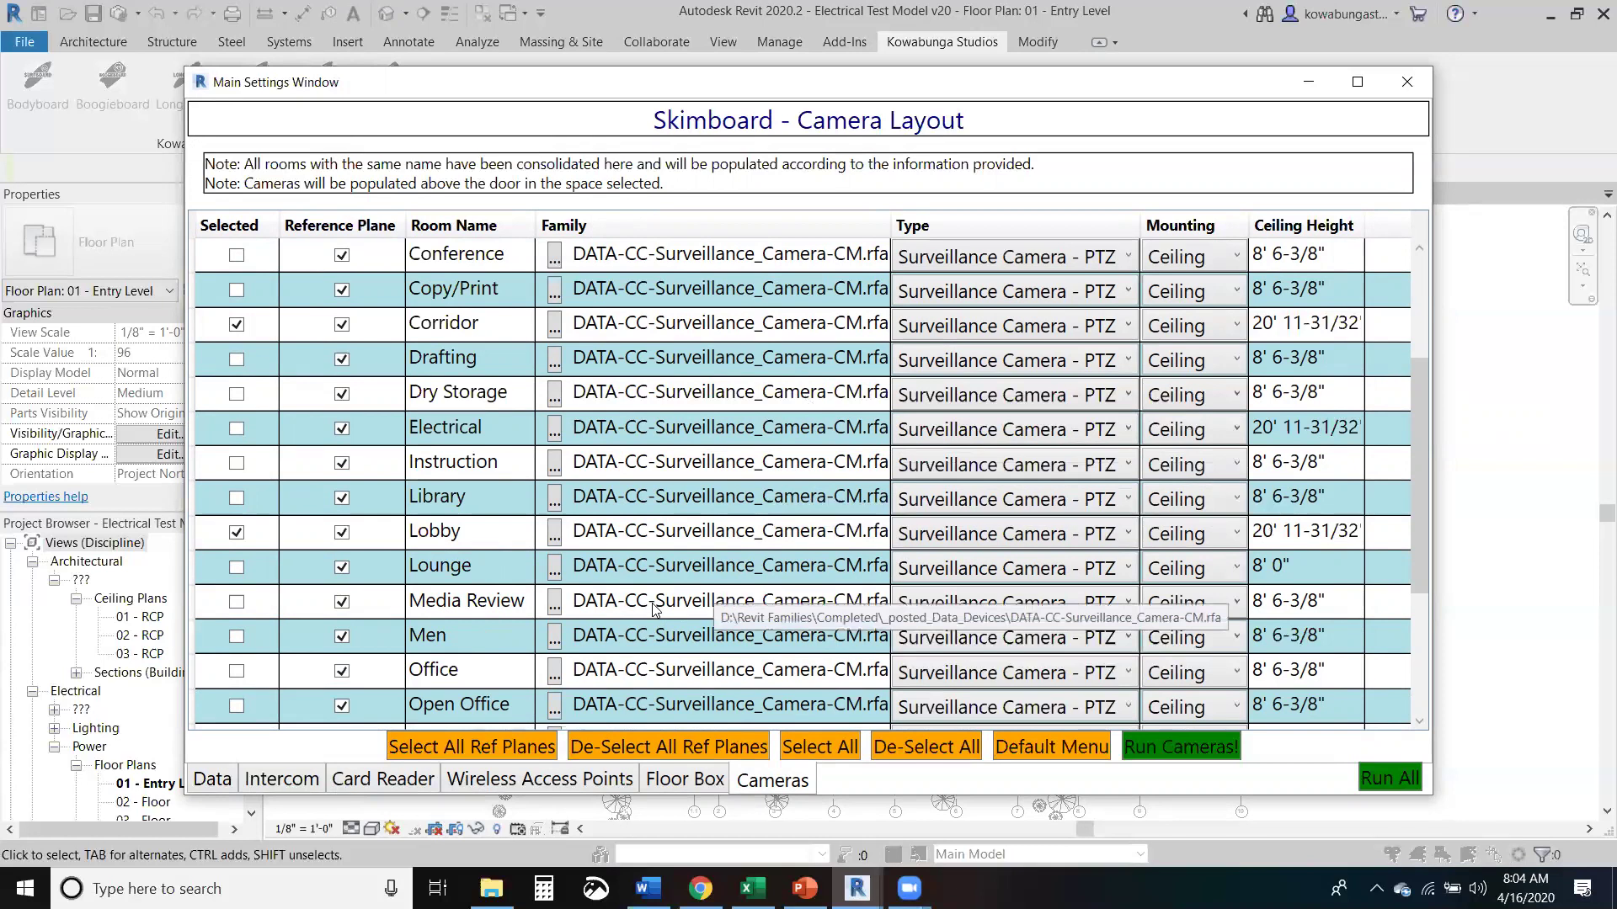
scroll(656, 608, "down", 1)
scroll(434, 661, "down", 1)
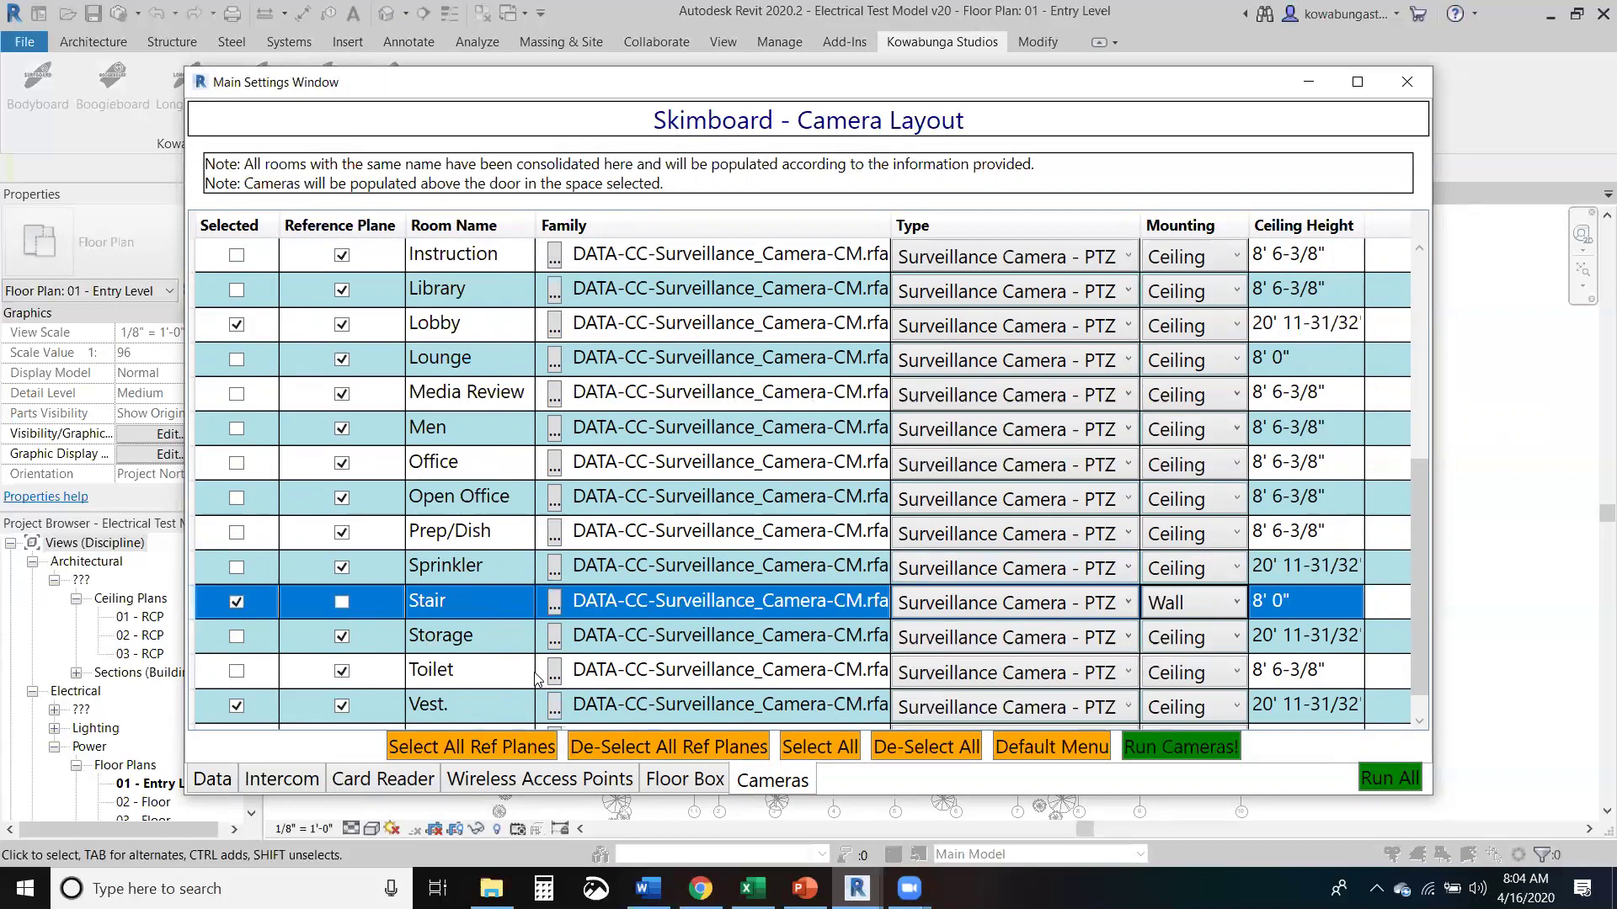
Step: Run All layouts, inserting 34 data, 75 card readers, 66 intercoms, 56 WAPs, 76 floor boxes, 26 cameras
left_click(1404, 786)
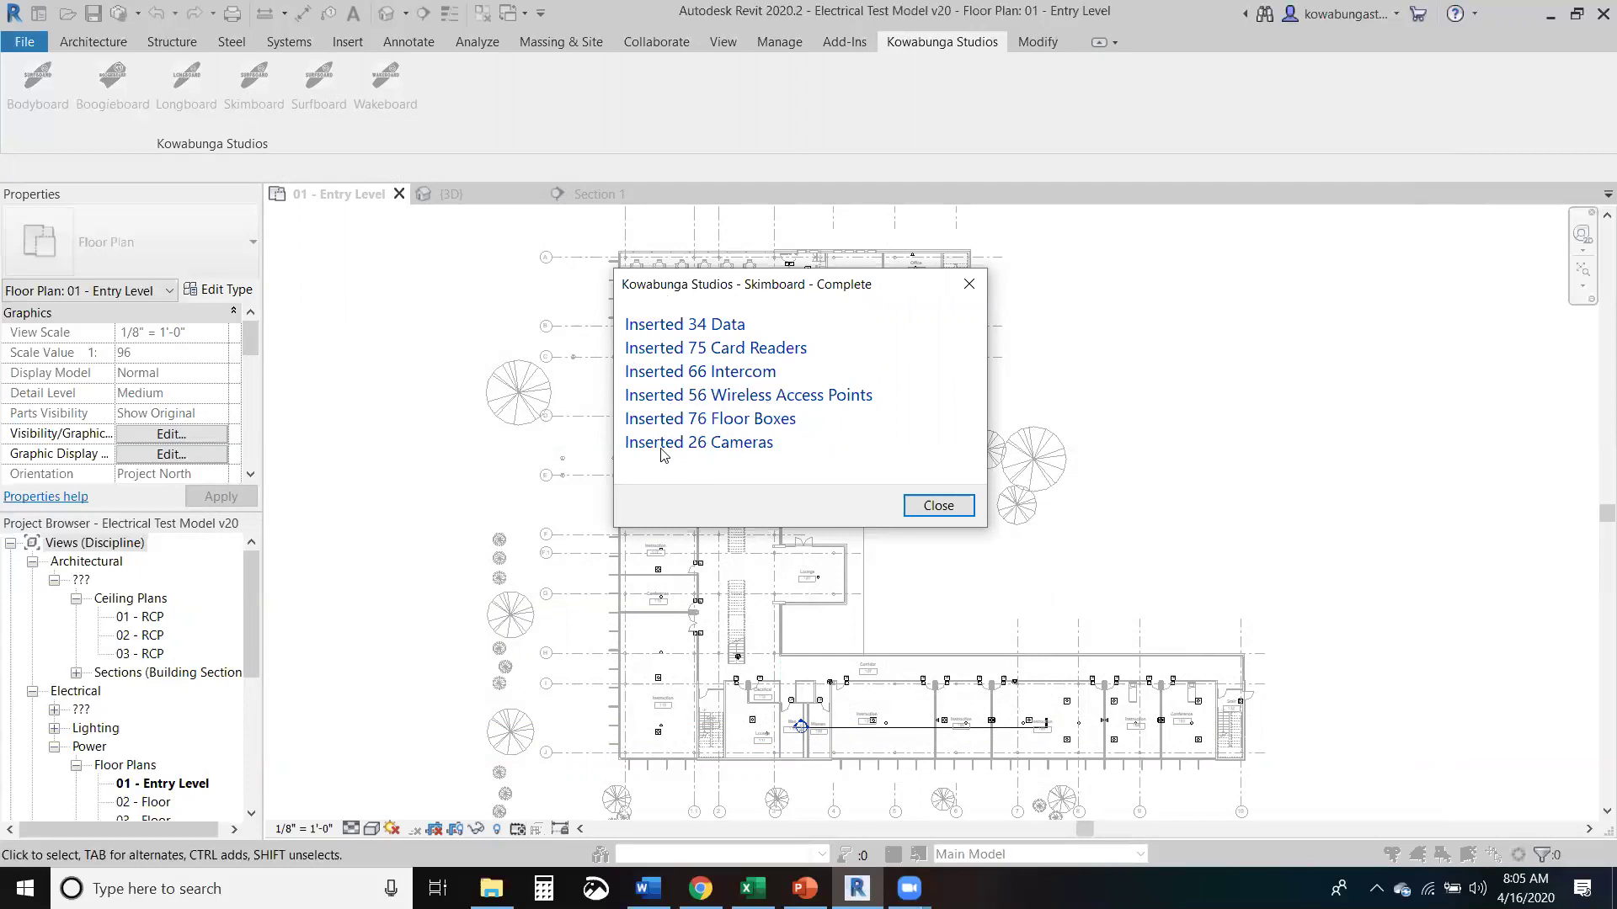
left_click(944, 506)
scroll(1103, 733, "up", 3)
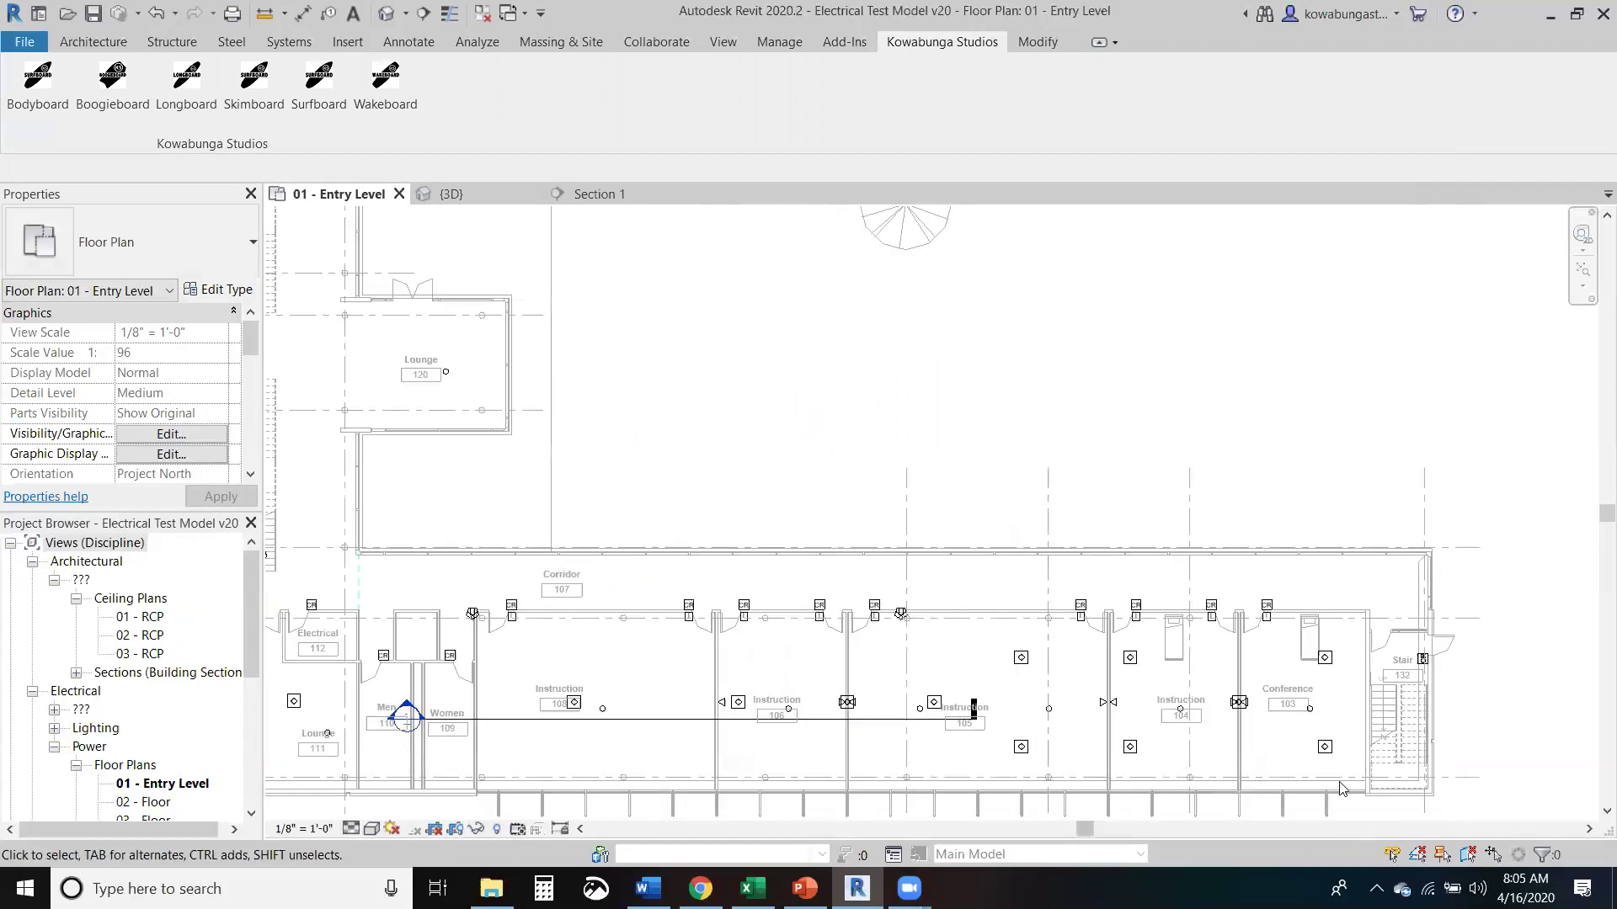
Step: Bring Instruction 106 into view and check the plan's Visibility/Graphics settings without changes
scroll(1342, 790, "up", 3)
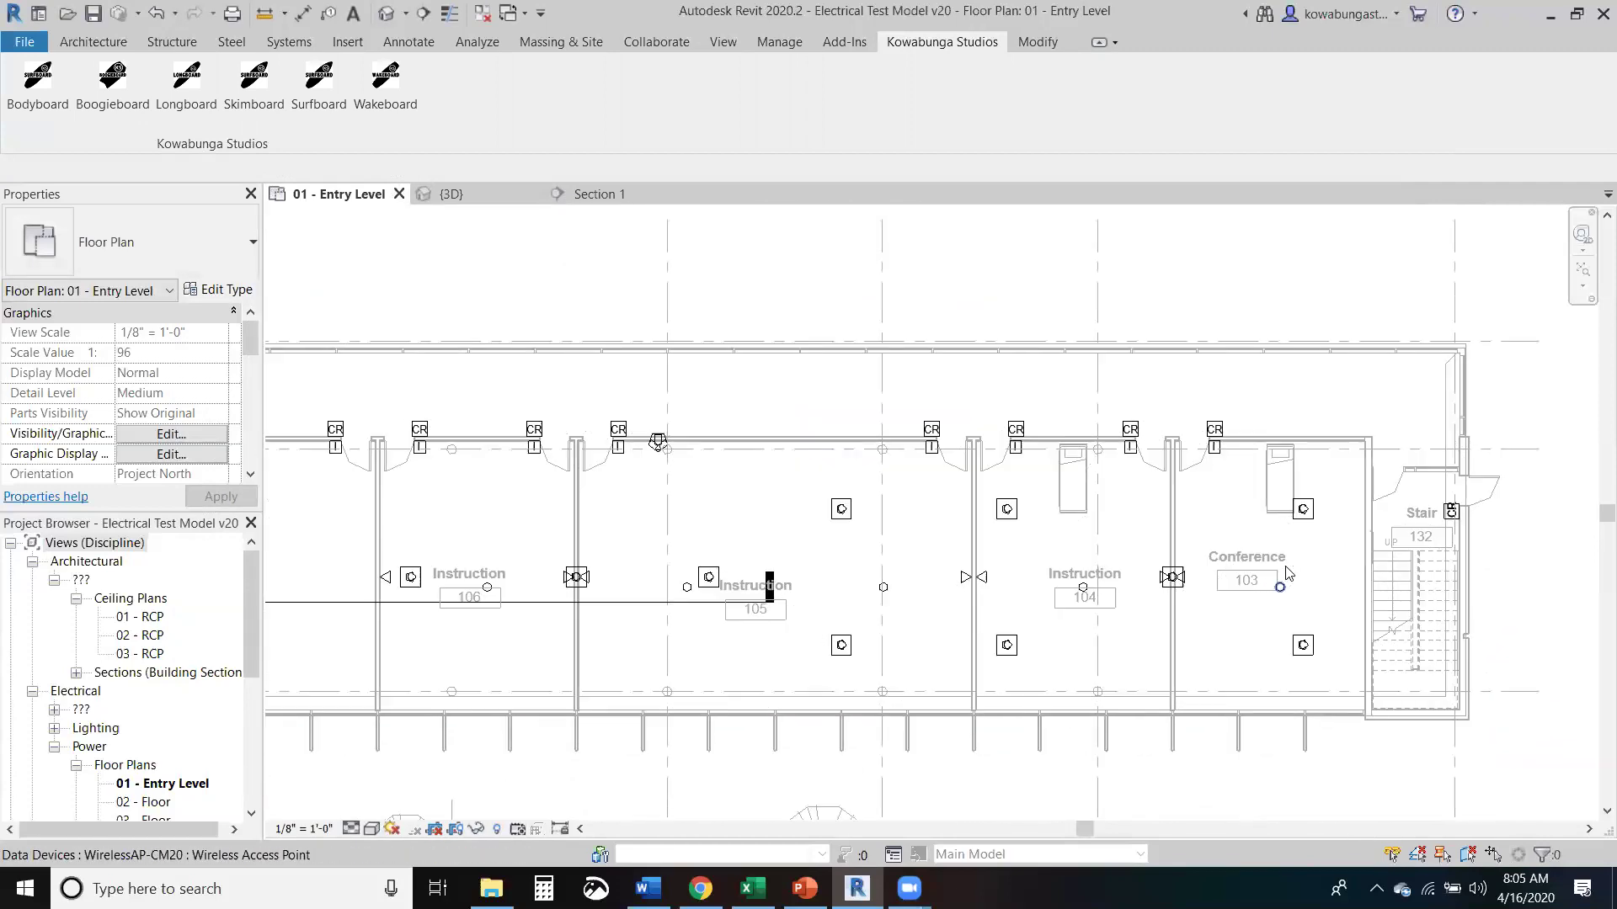
scroll(1286, 572, "up", 2)
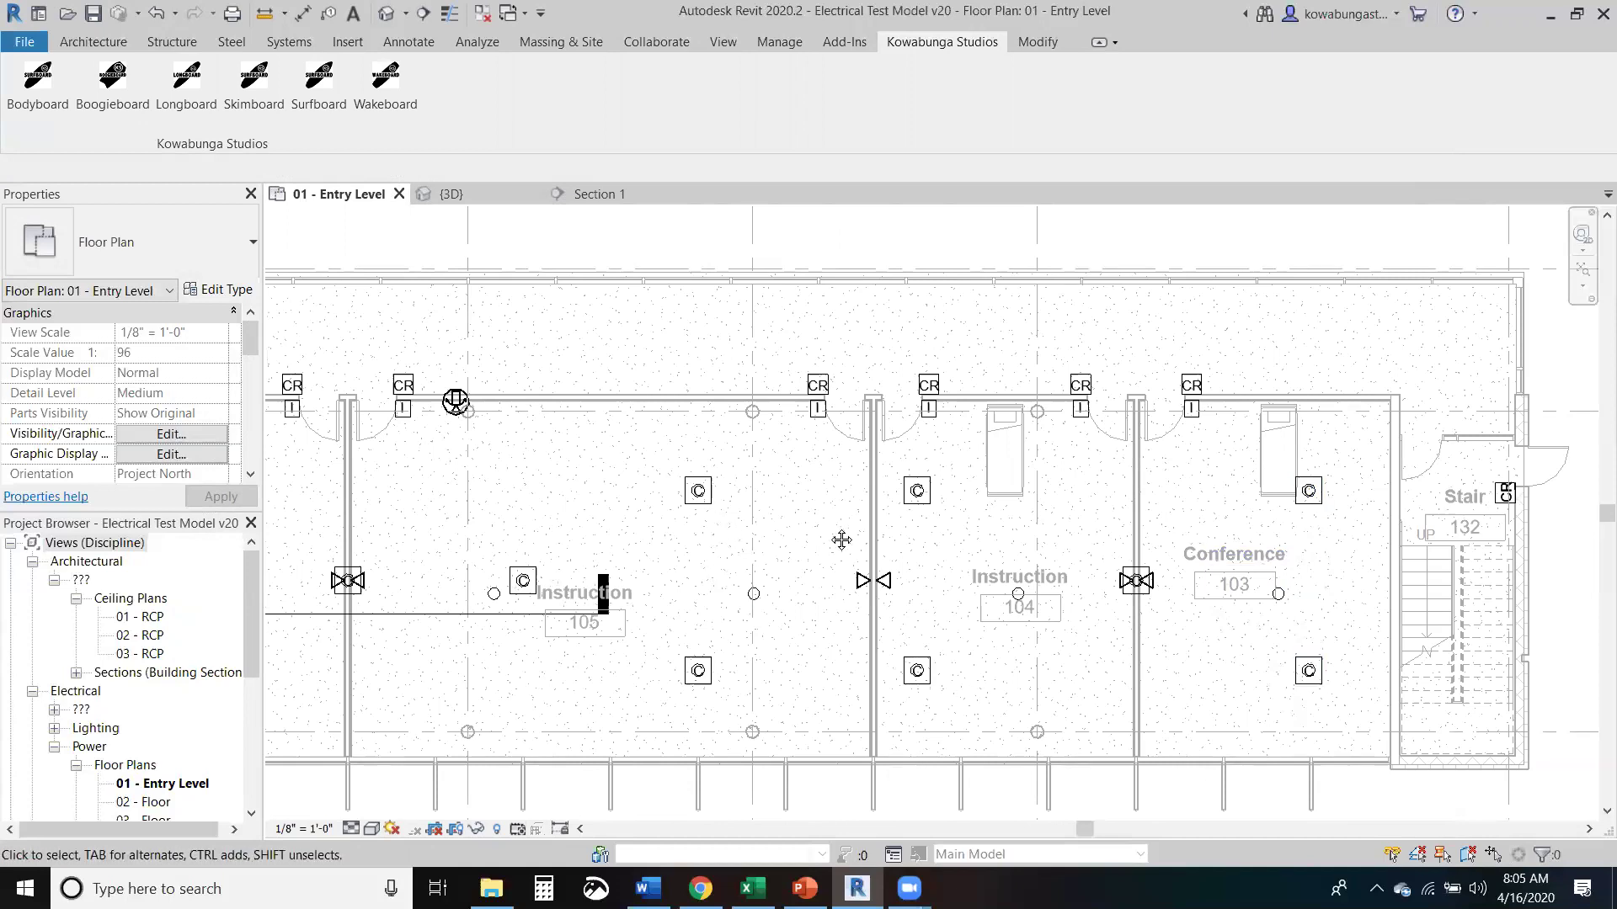
middle_click_drag(842, 540, 1101, 518)
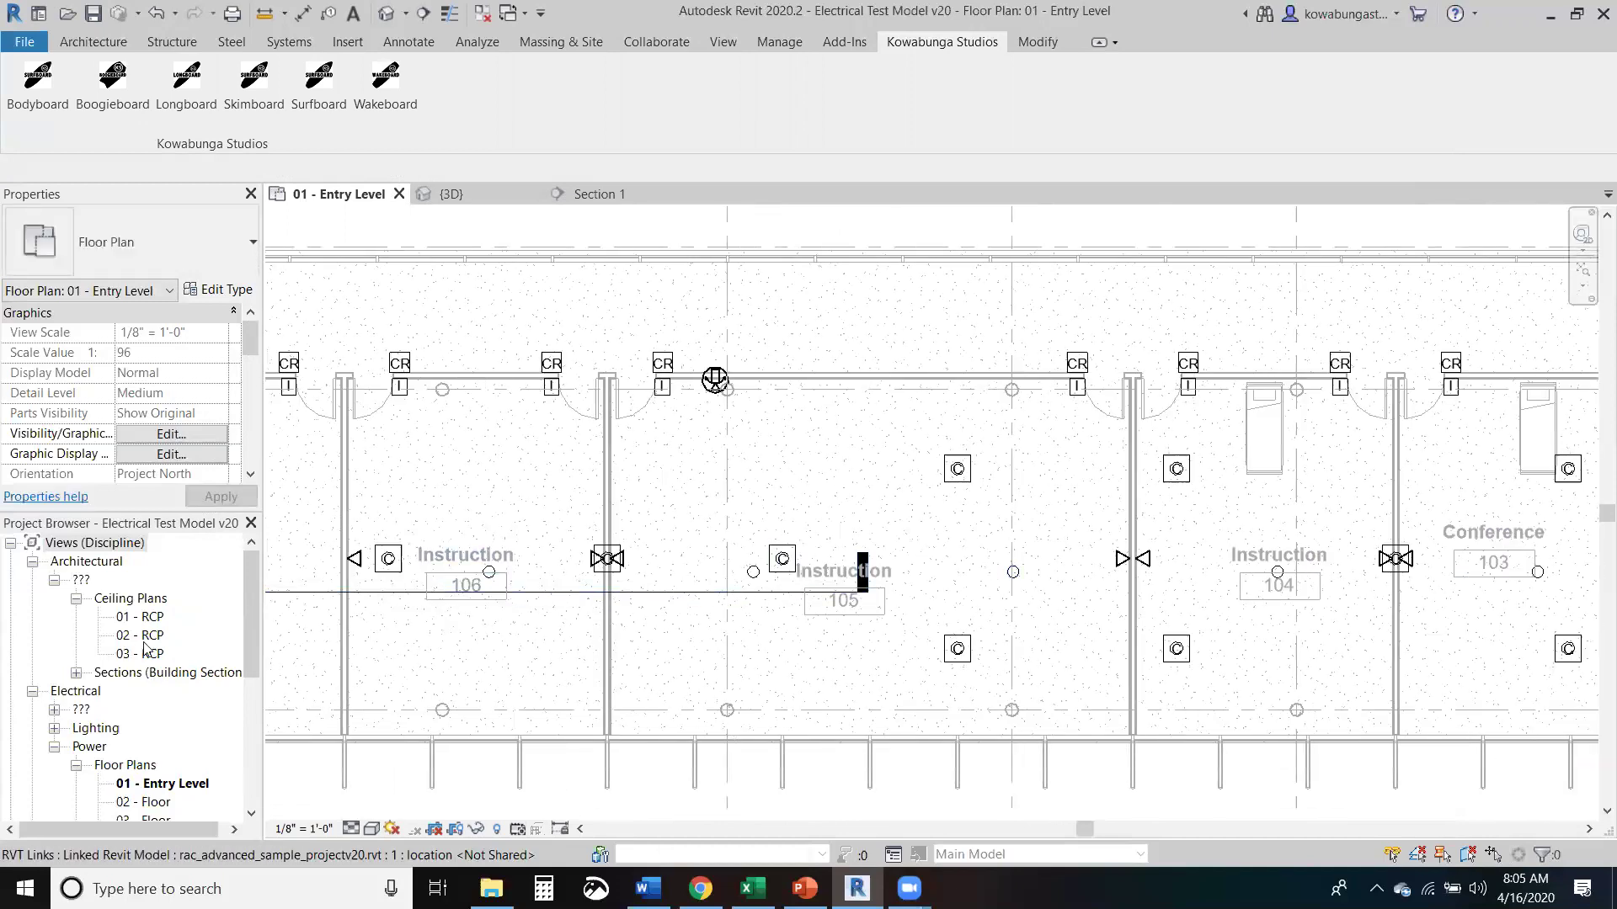
scroll(160, 665, "down", 2)
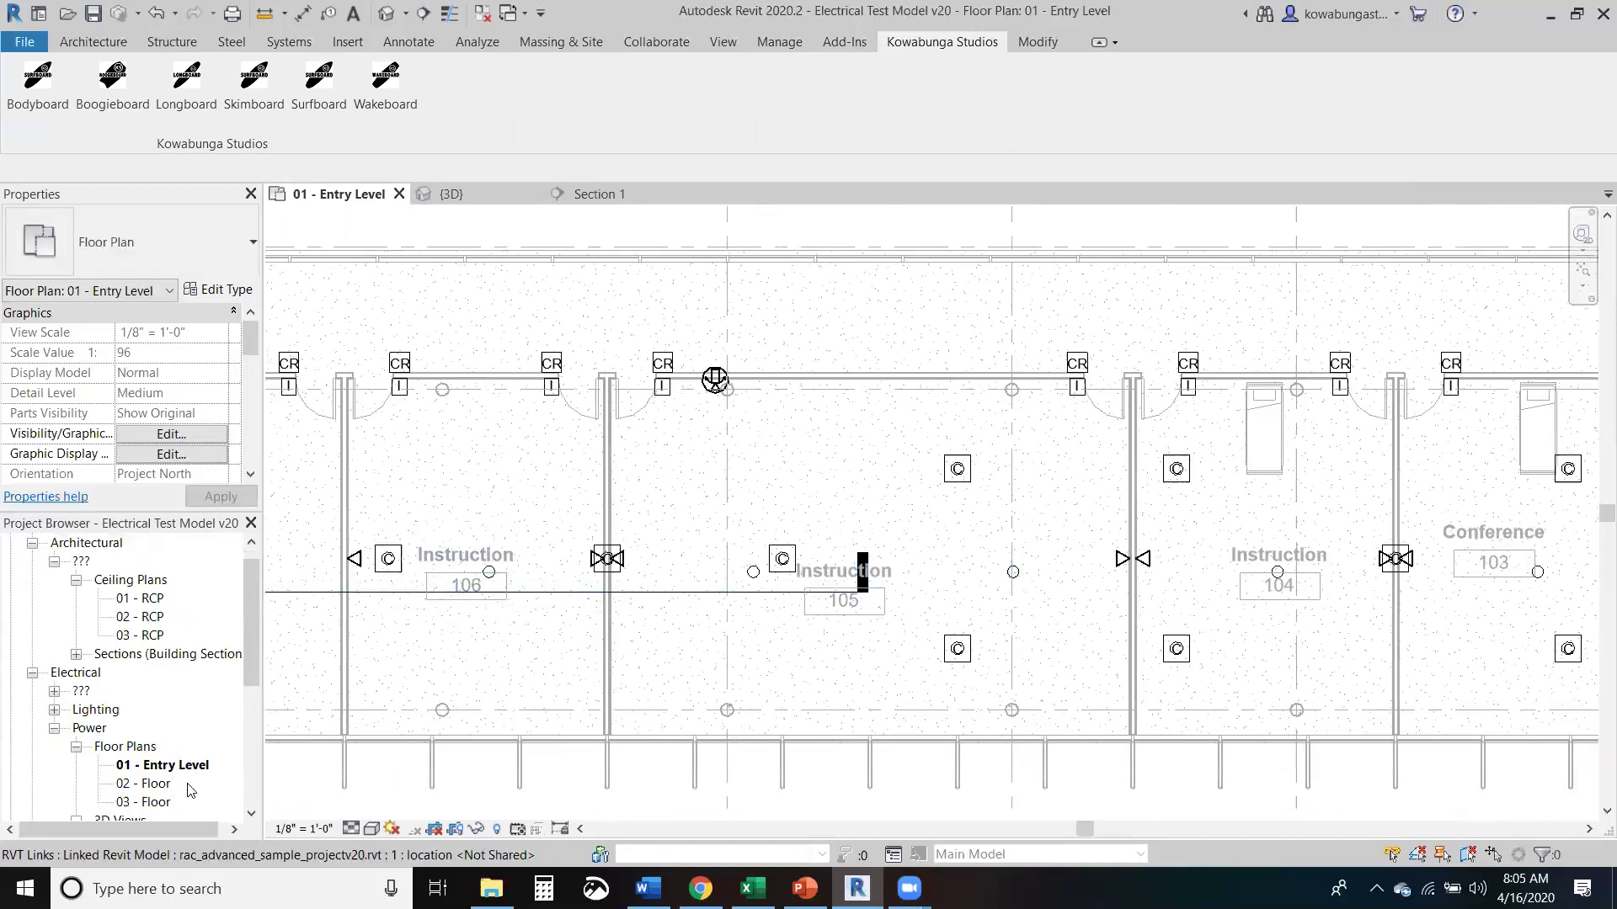
left_click(181, 435)
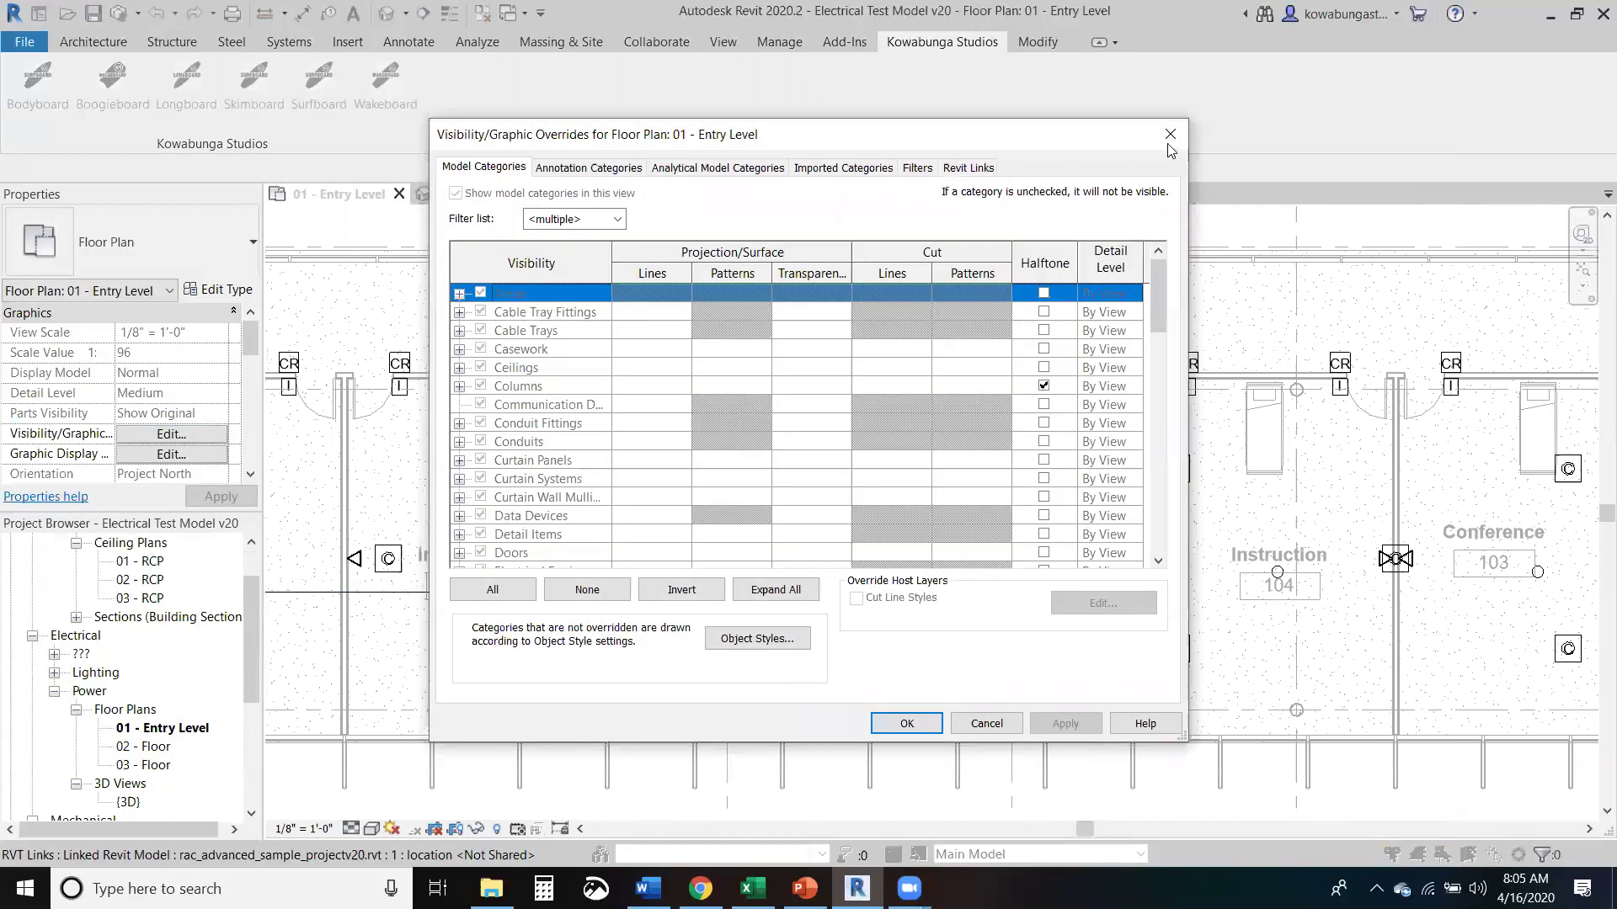
left_click(1171, 132)
Step: Set the Power Plan template's view range Top and Bottom Offsets to -1' 0"
scroll(164, 407, "down", 5)
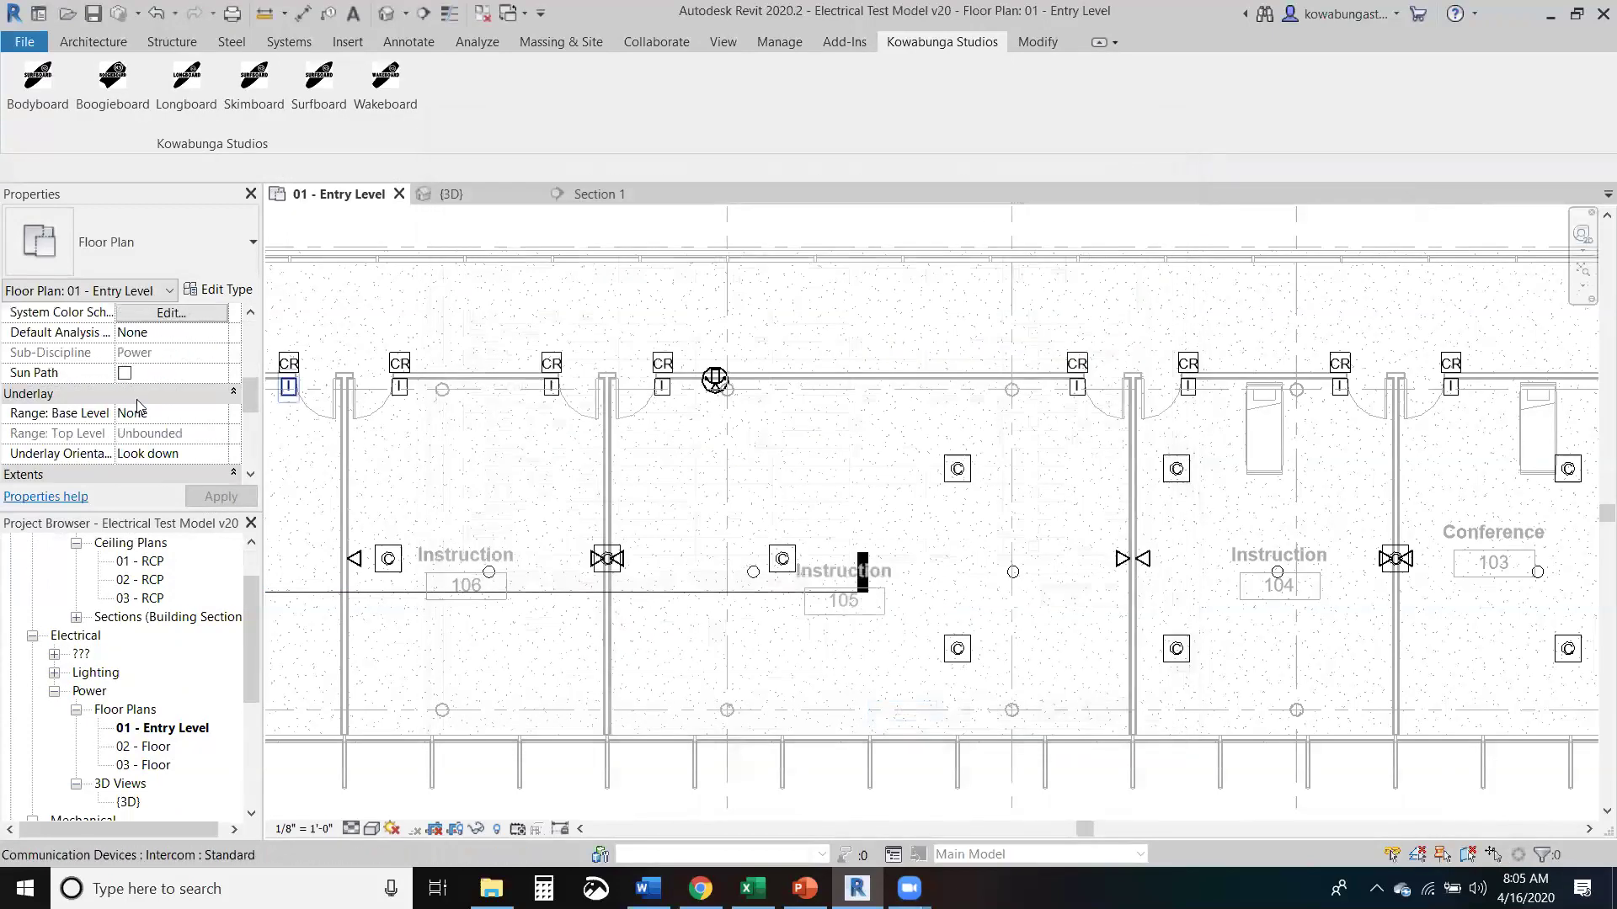
scroll(164, 406, "down", 2)
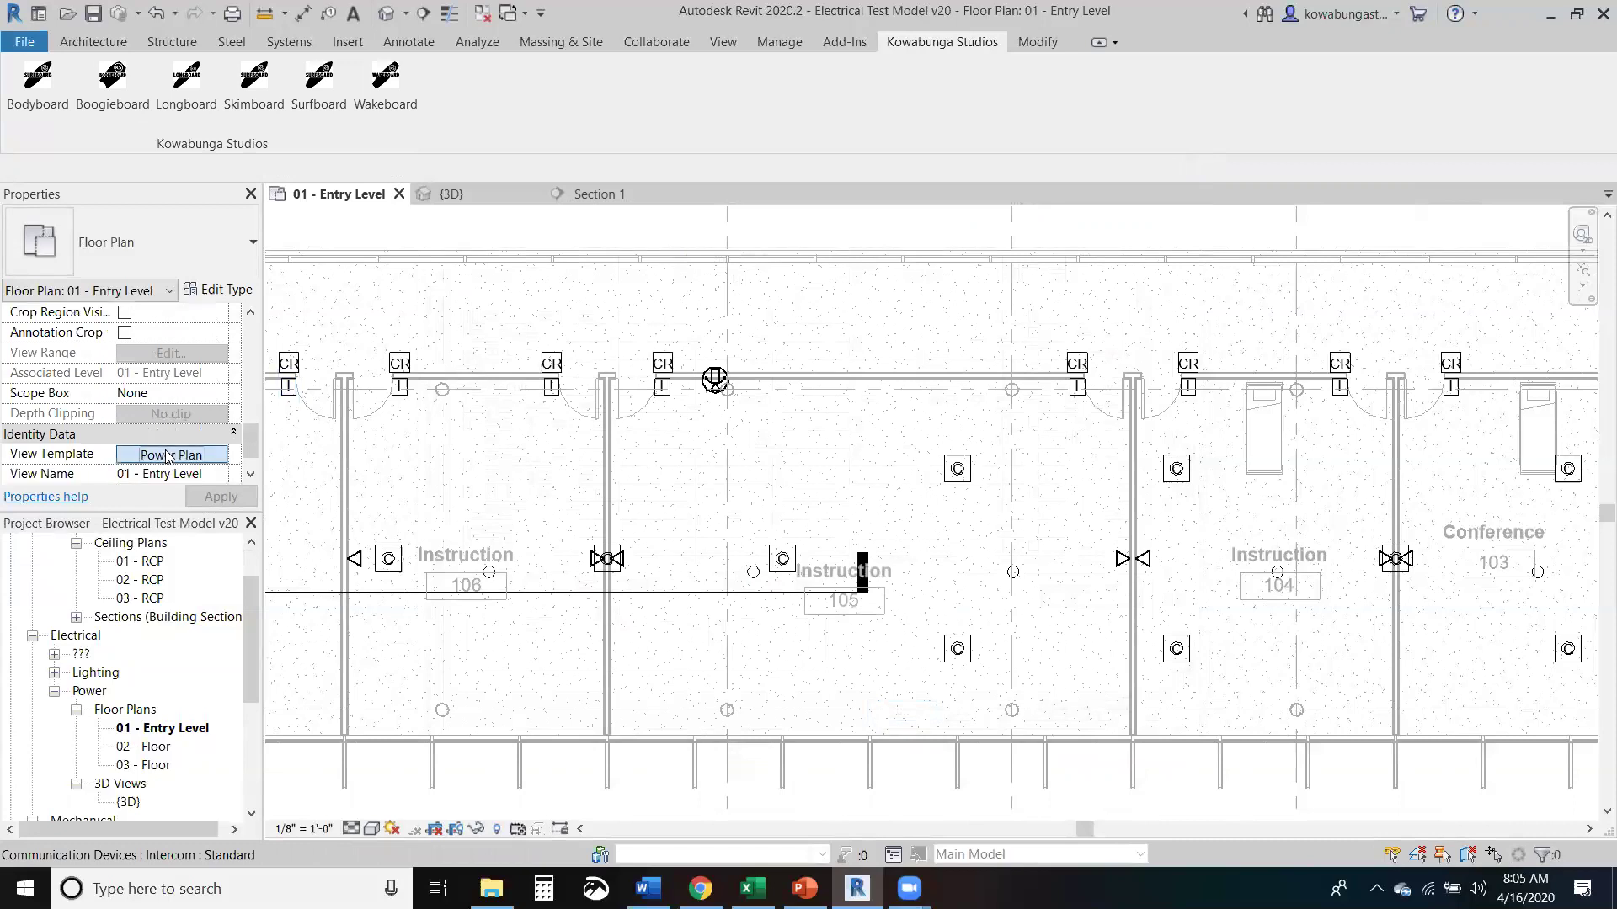
left_click(170, 454)
scroll(940, 486, "down", 3)
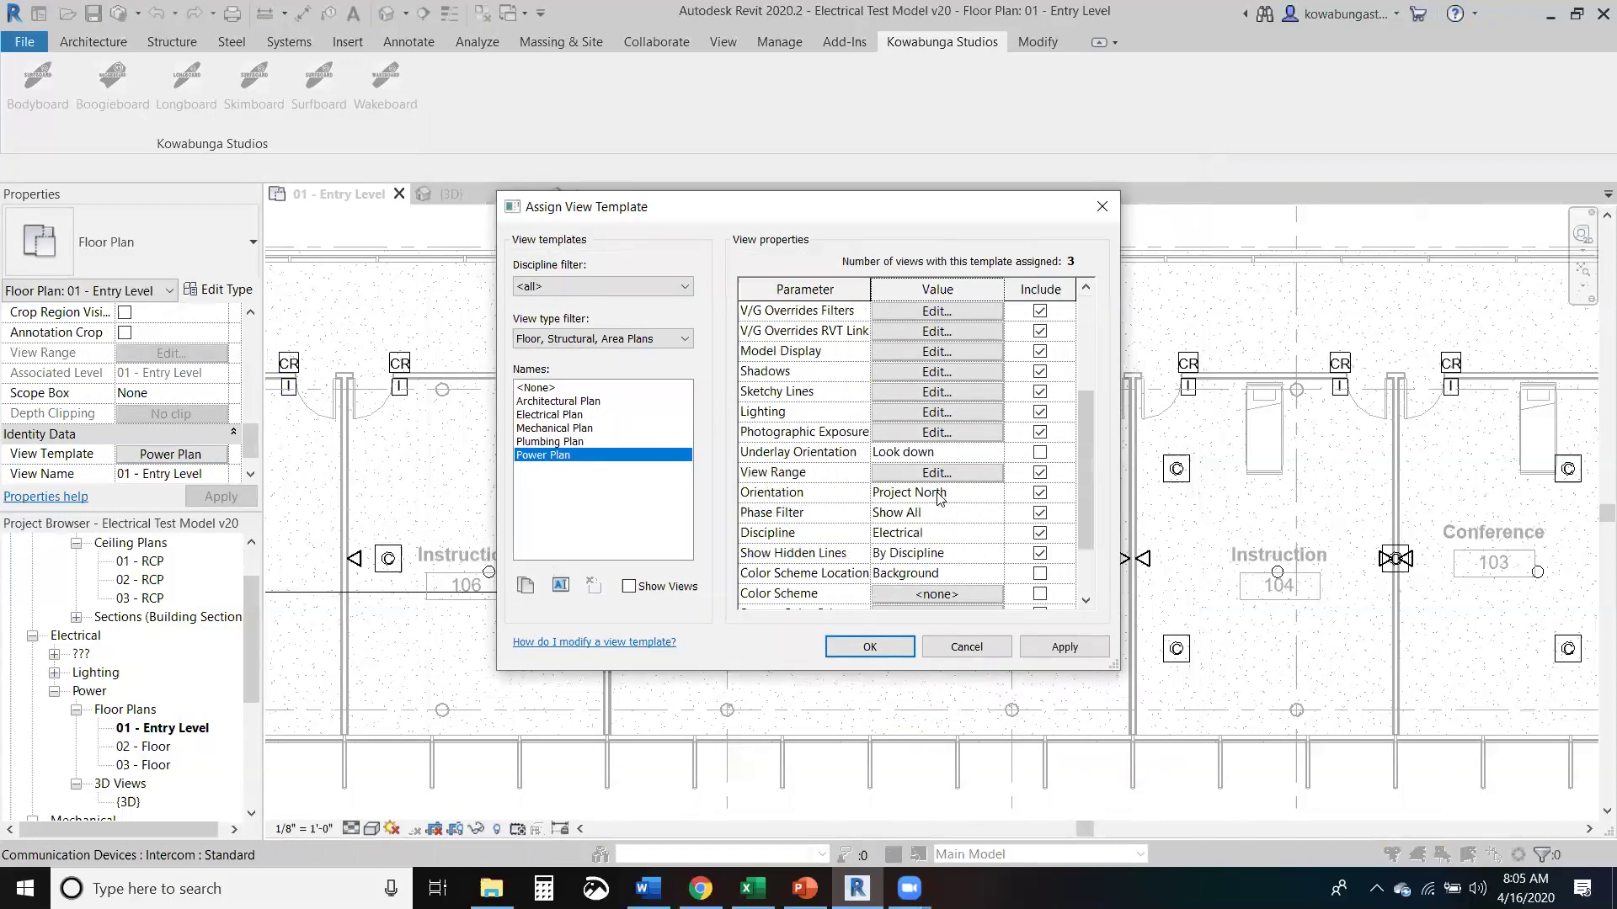
left_click(937, 472)
left_click(1234, 422)
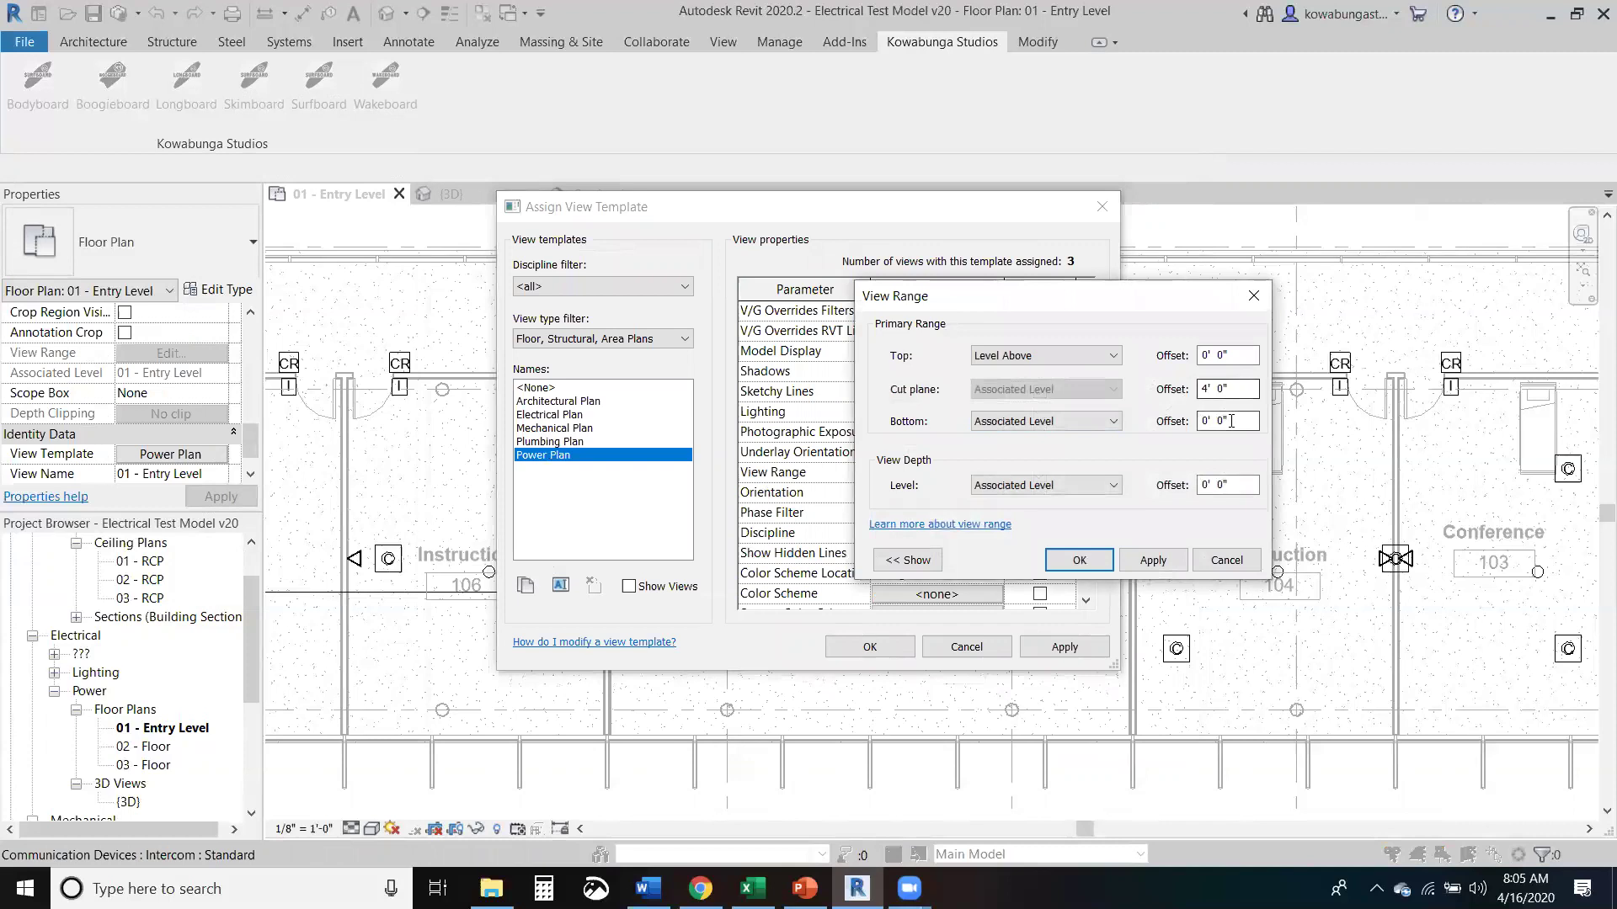
double_click(1216, 423)
type("-1")
double_click(1217, 354)
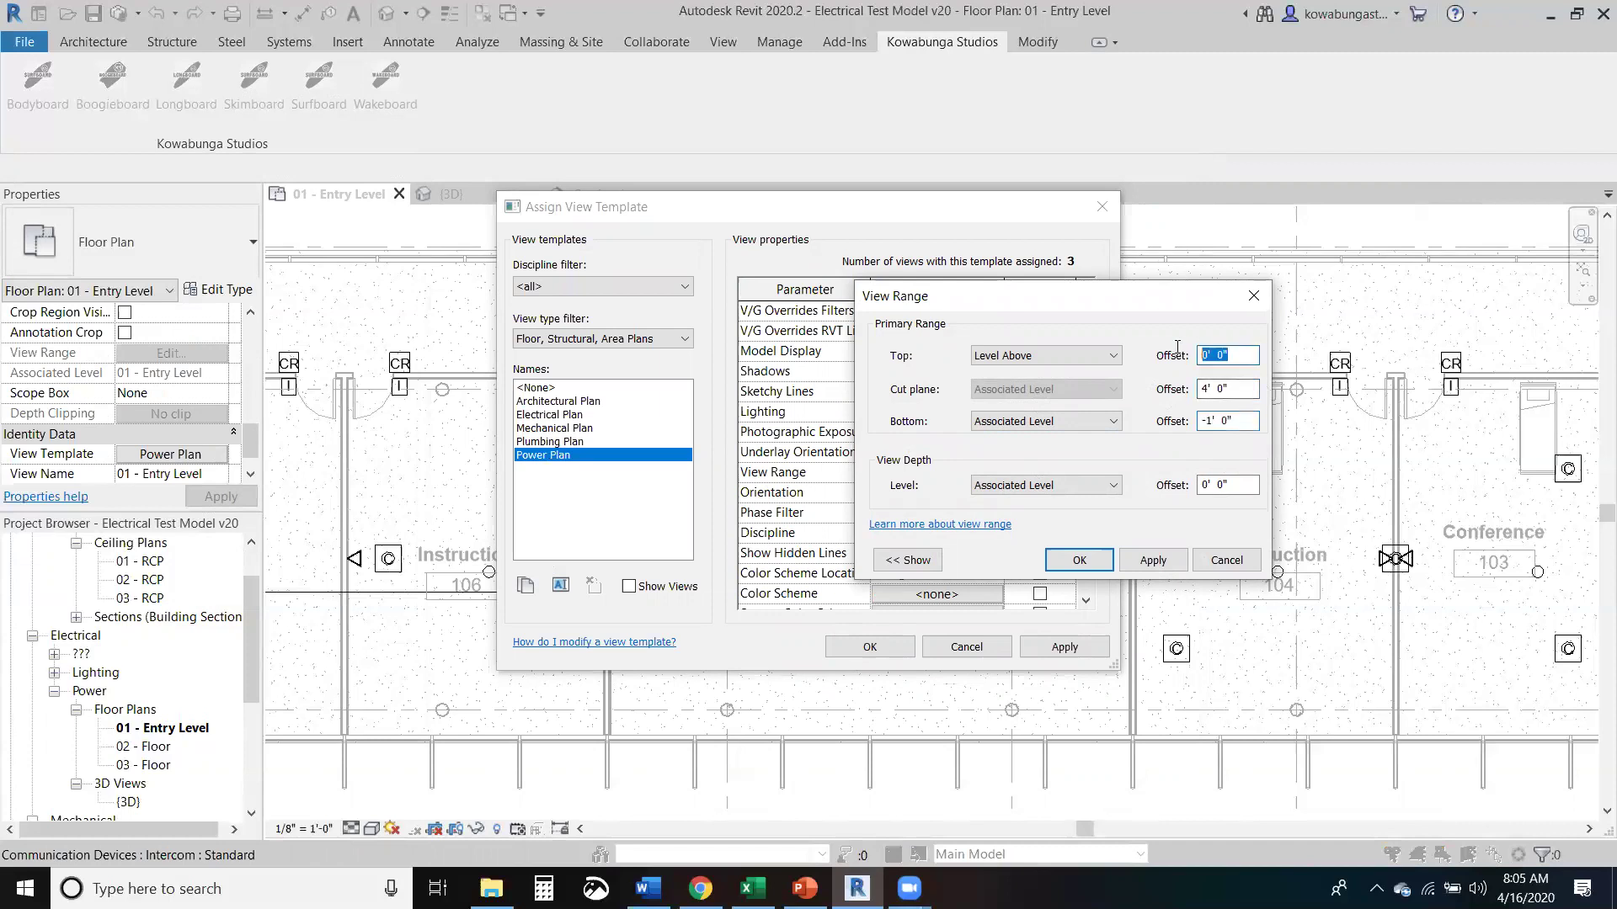
type("-1")
left_click(1086, 556)
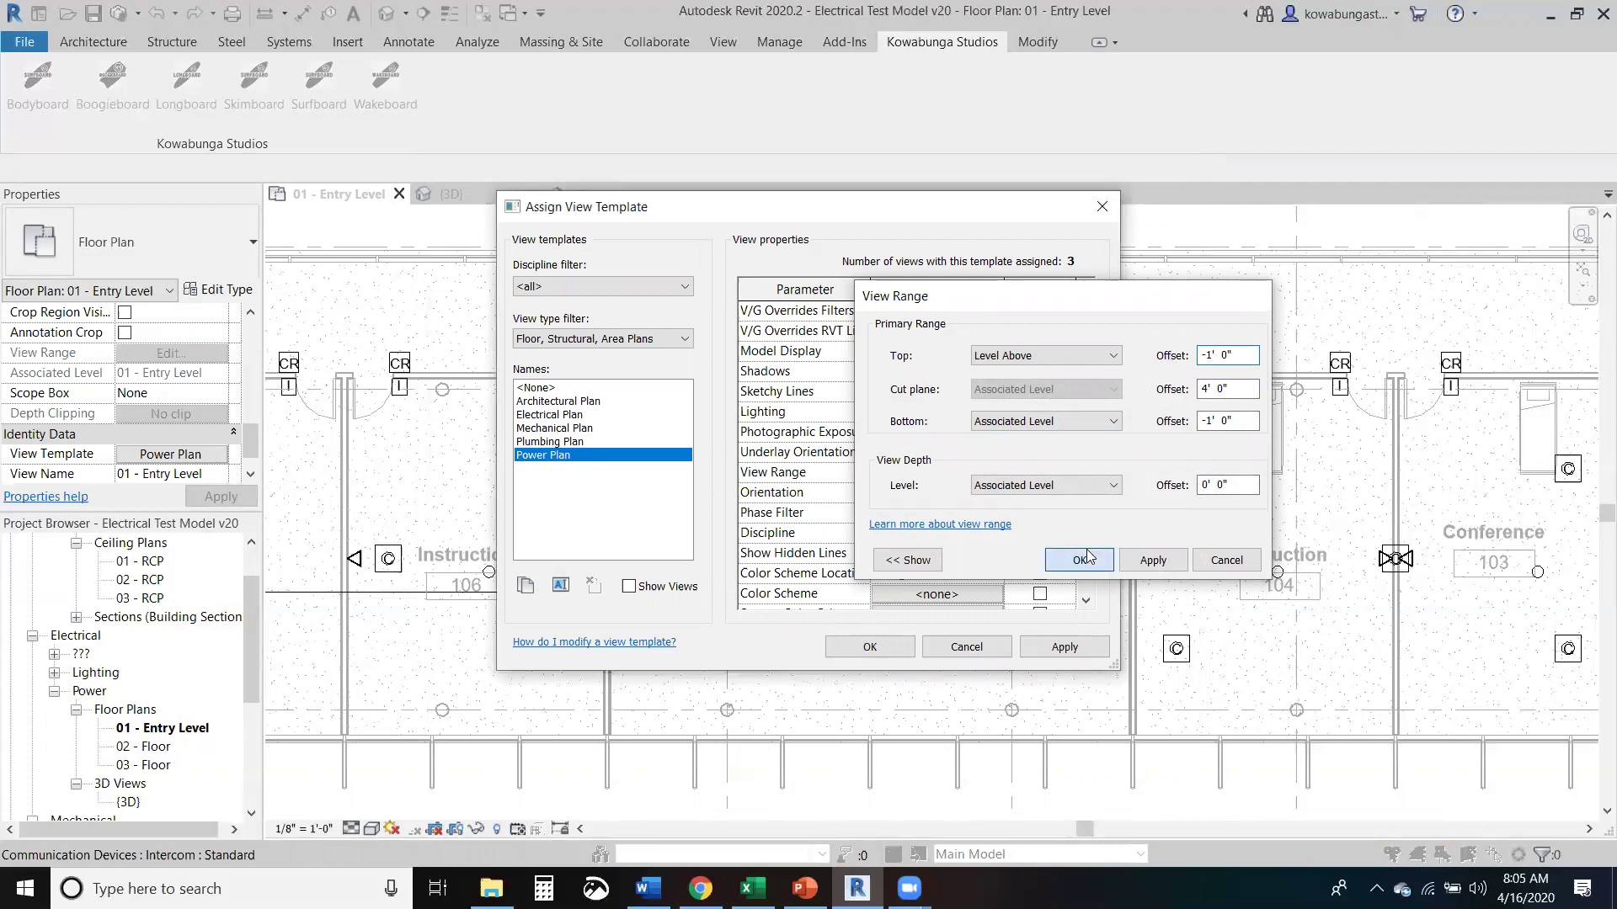
left_click(870, 647)
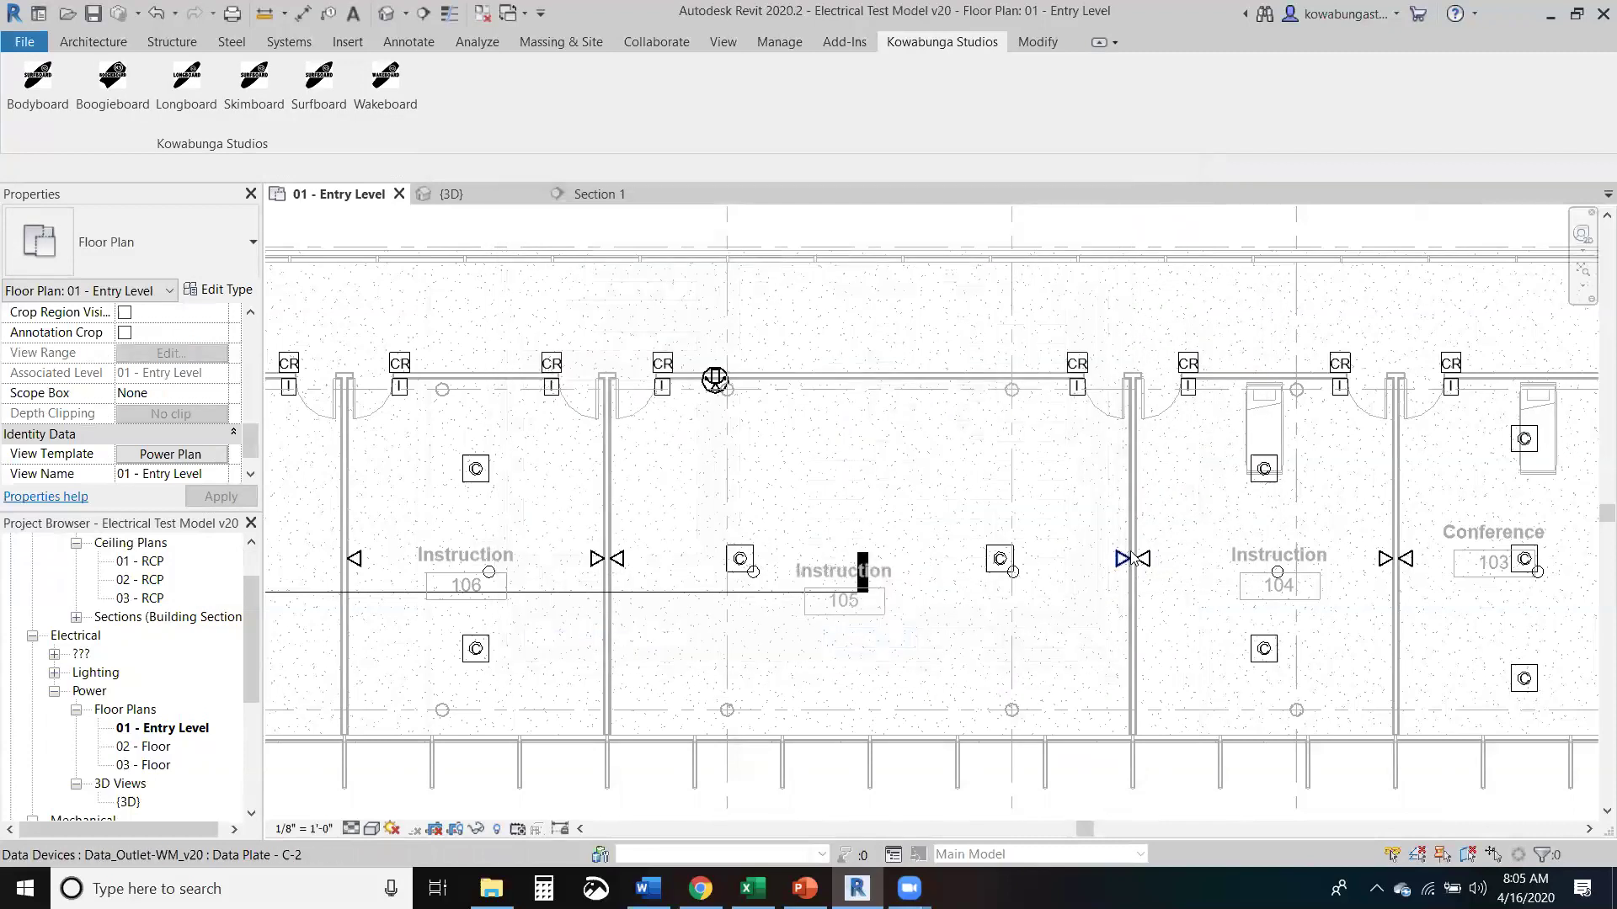
middle_click_drag(1147, 498, 949, 467)
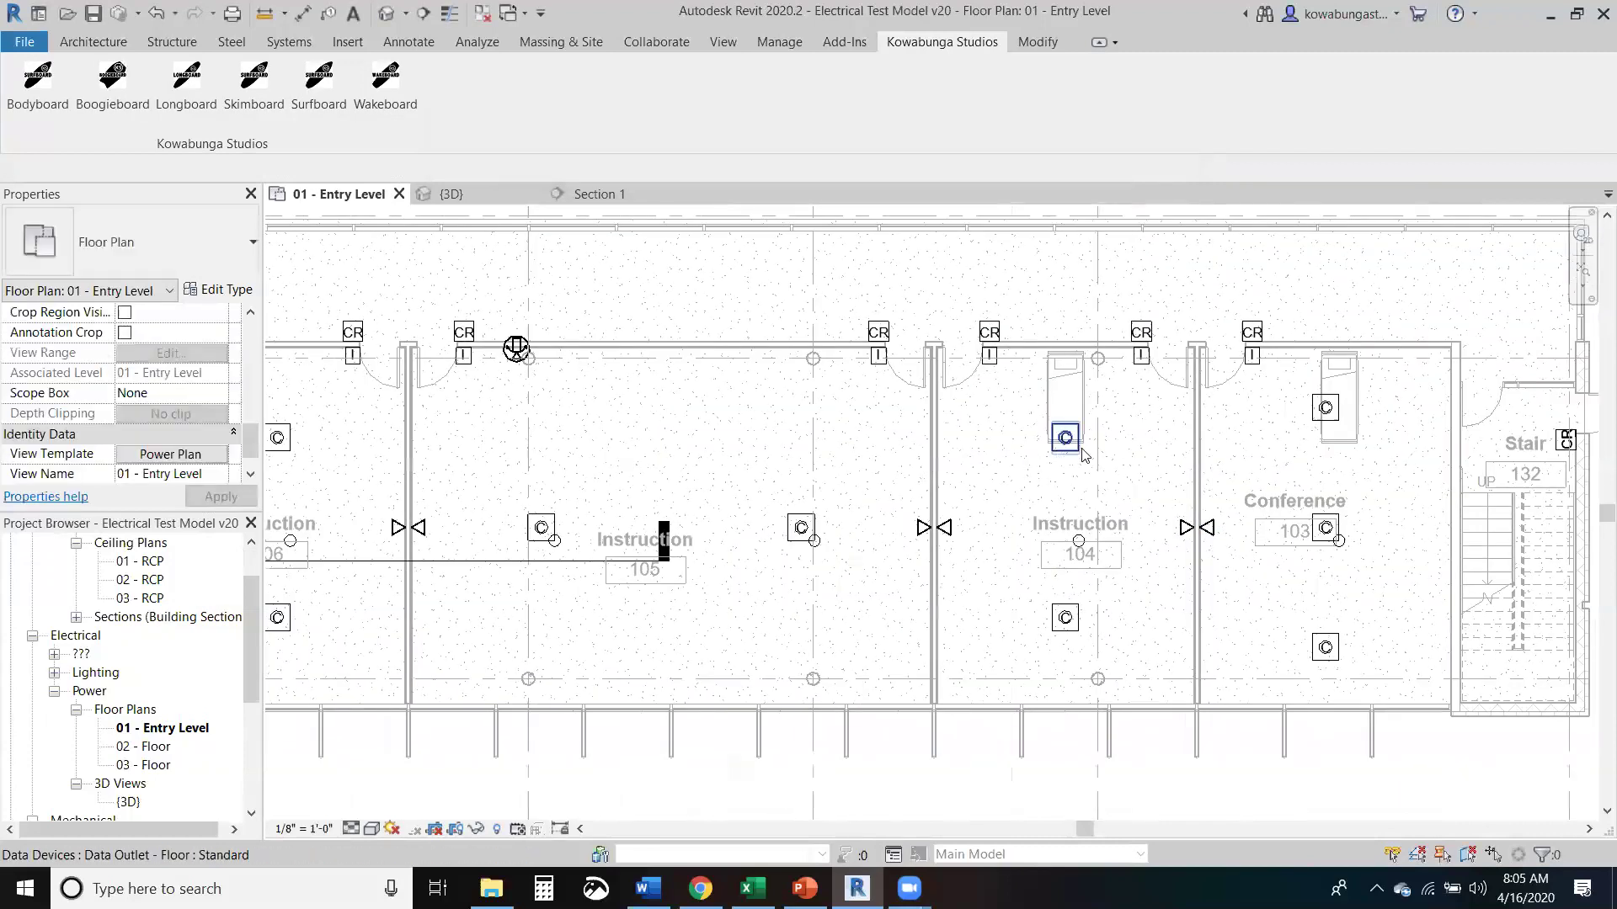
middle_click_drag(1083, 455, 757, 426)
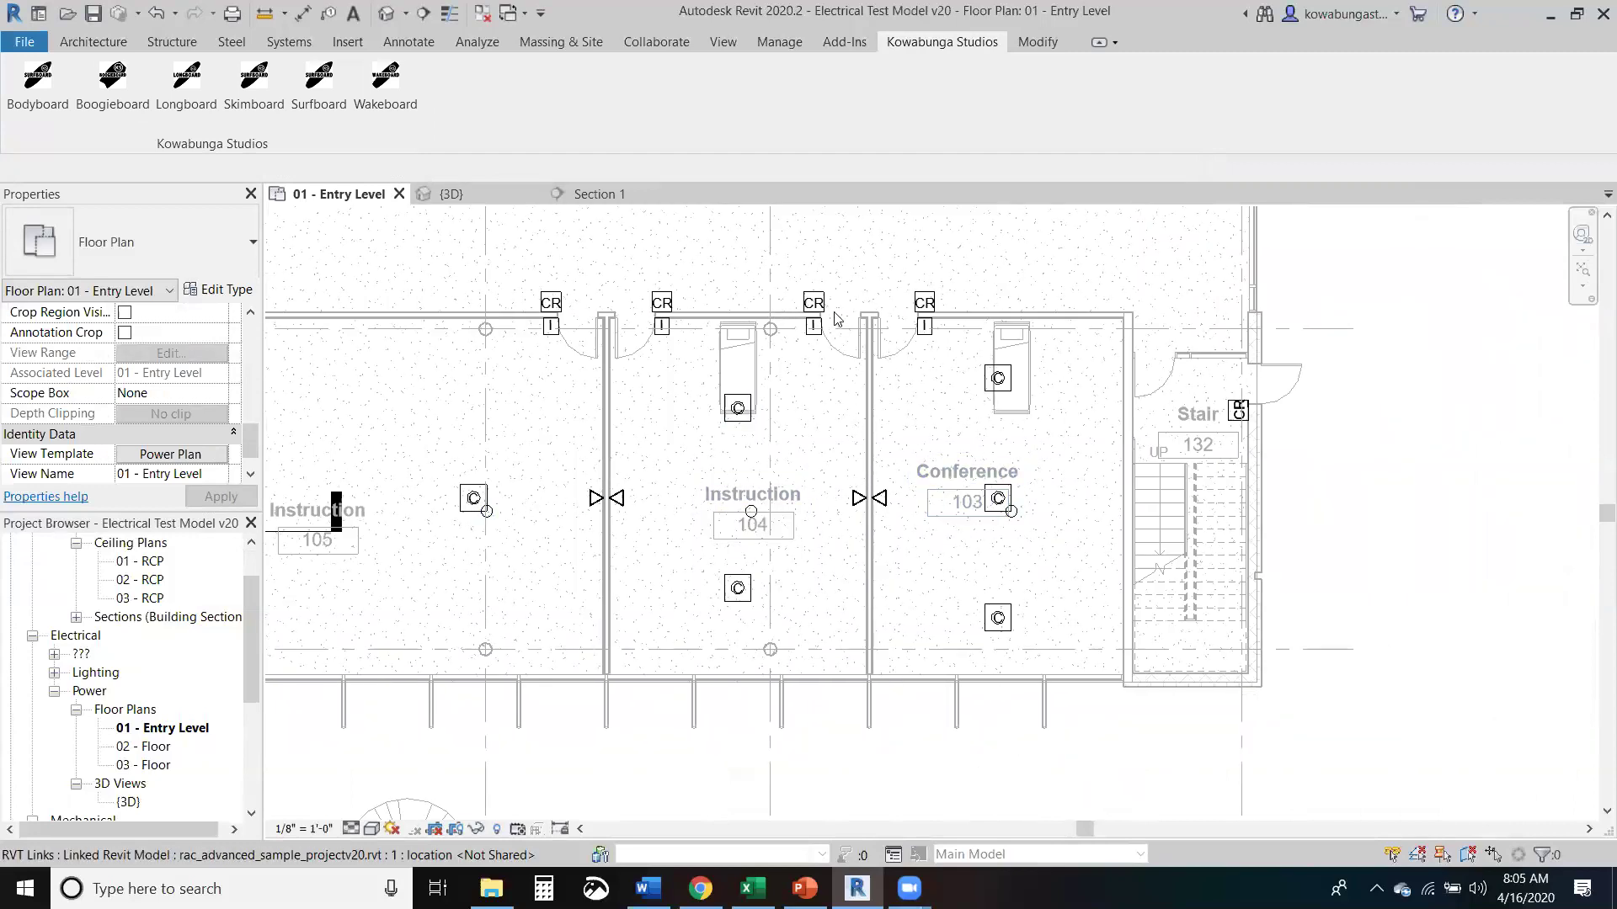
middle_click_drag(474, 551, 811, 545)
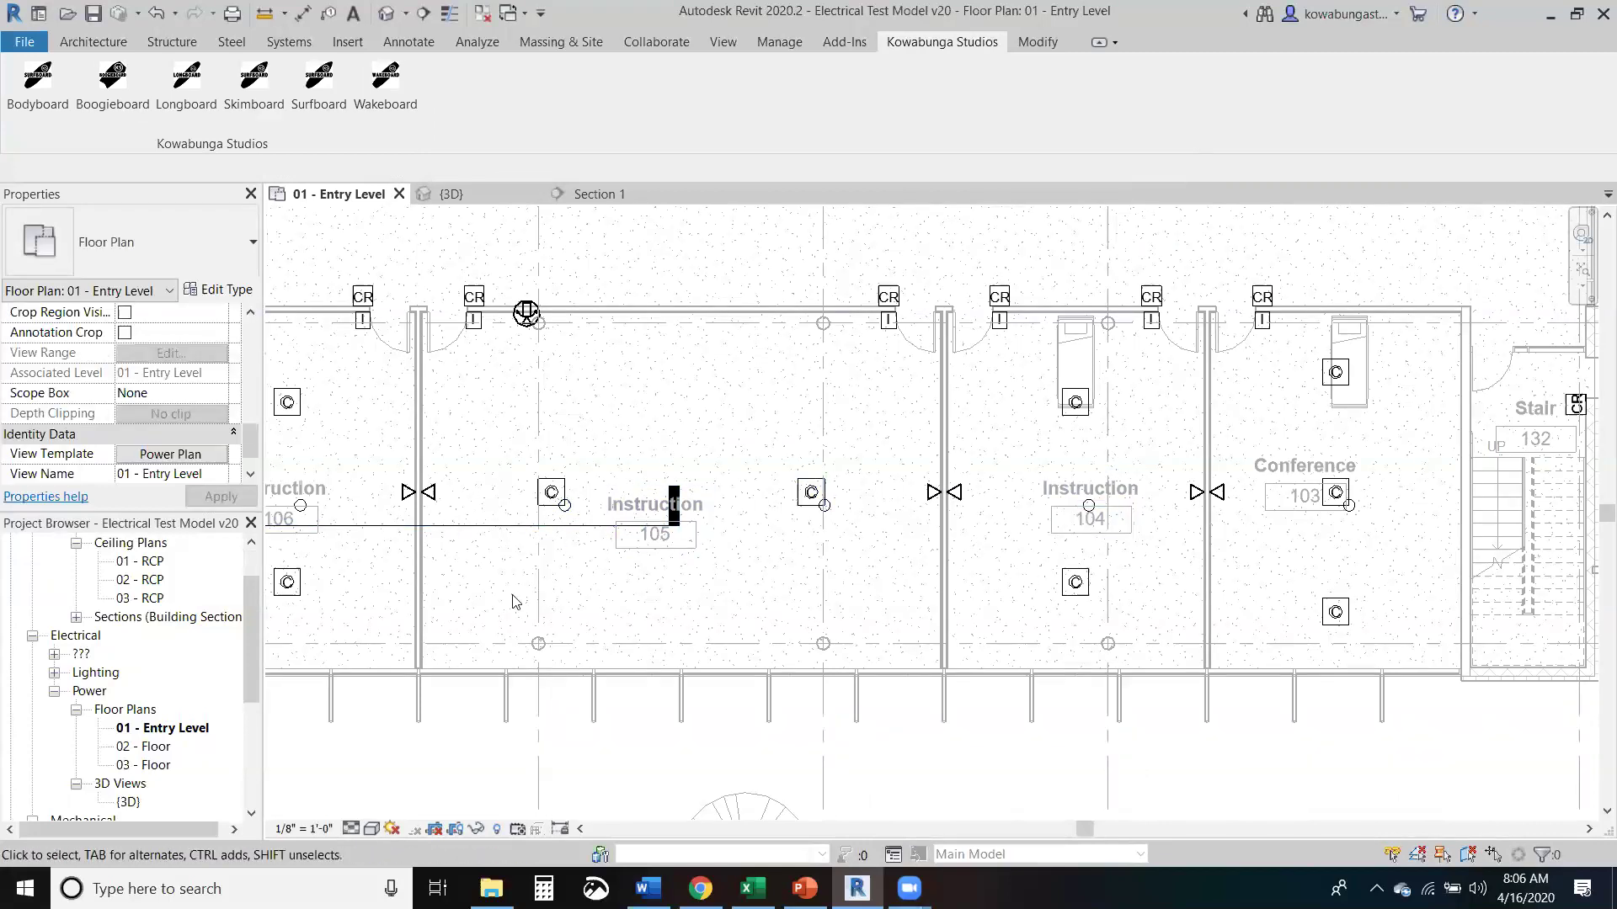
middle_click_drag(321, 513, 798, 497)
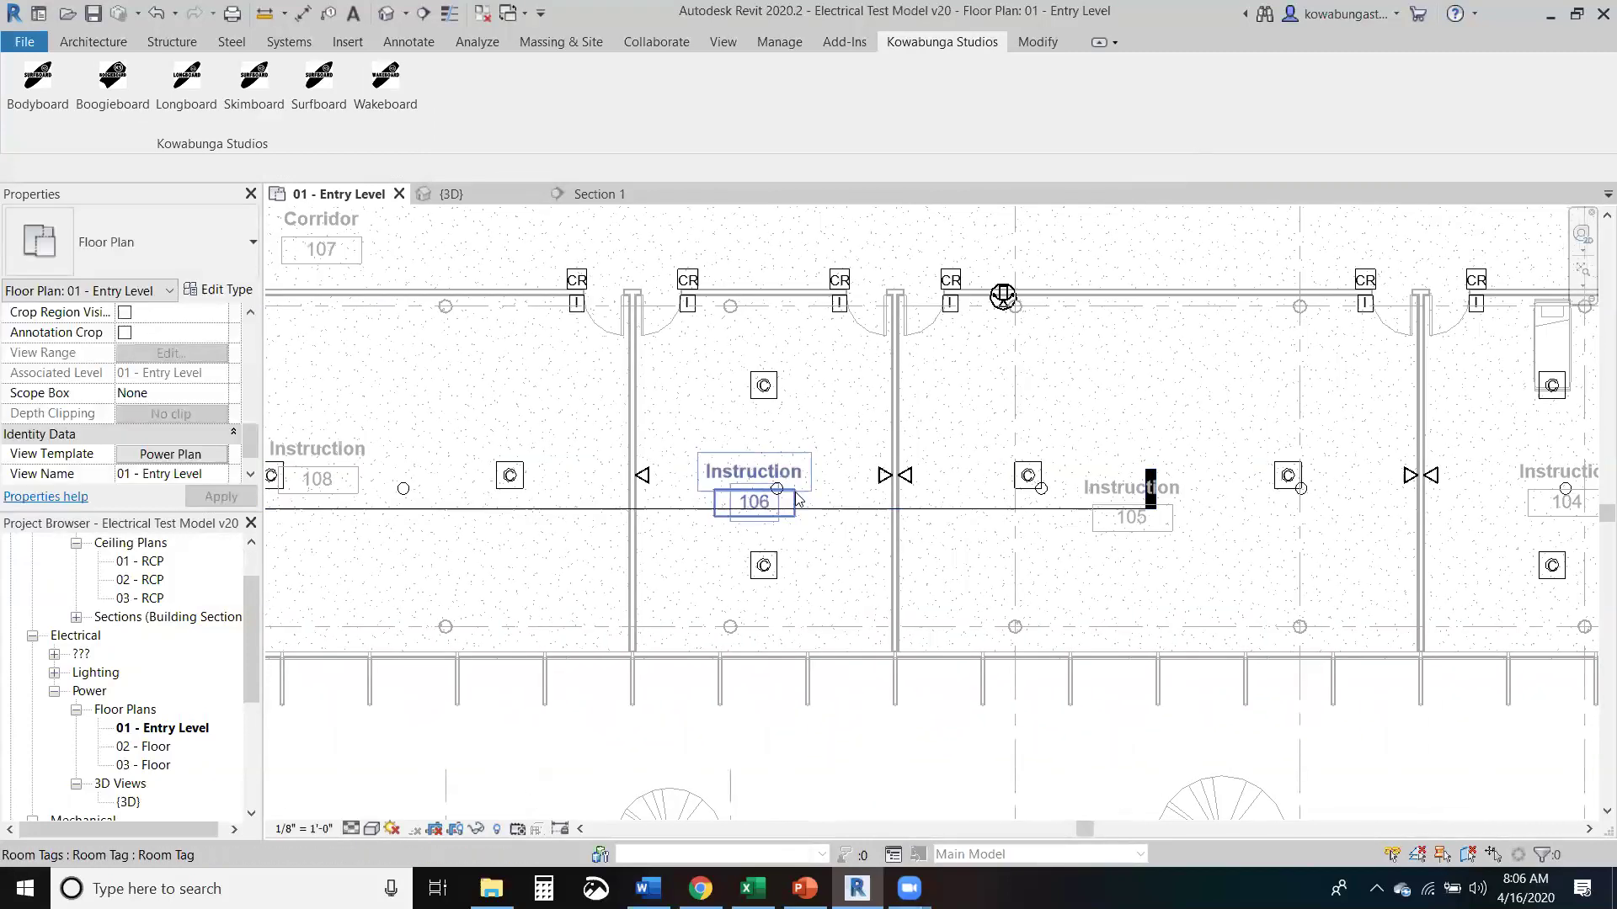
left_click(777, 489)
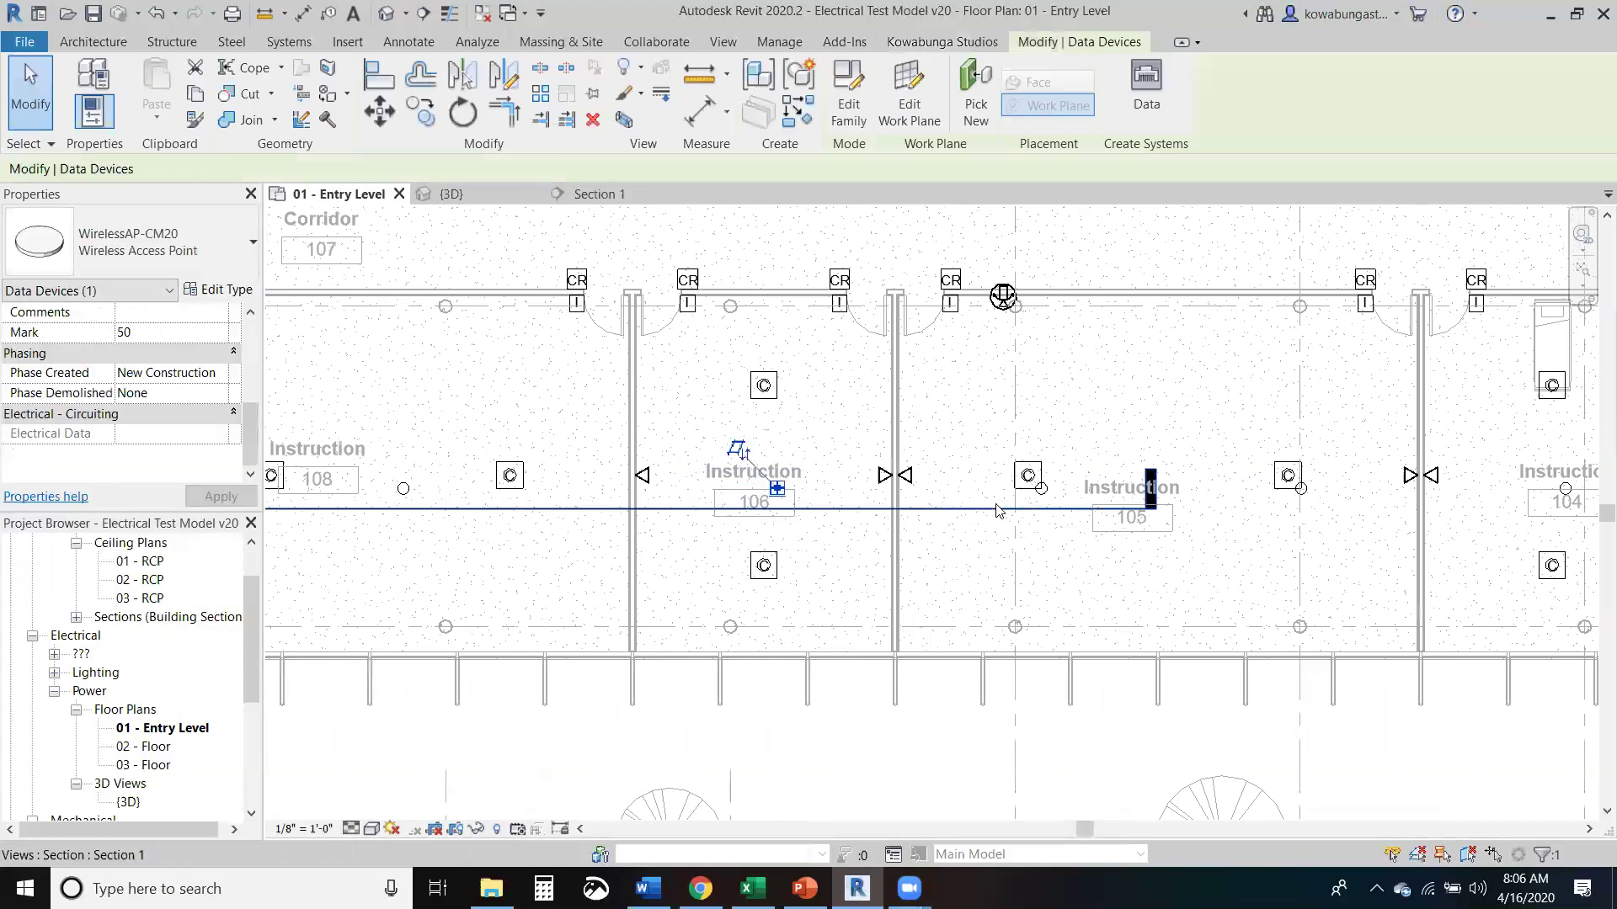
left_click(1049, 495)
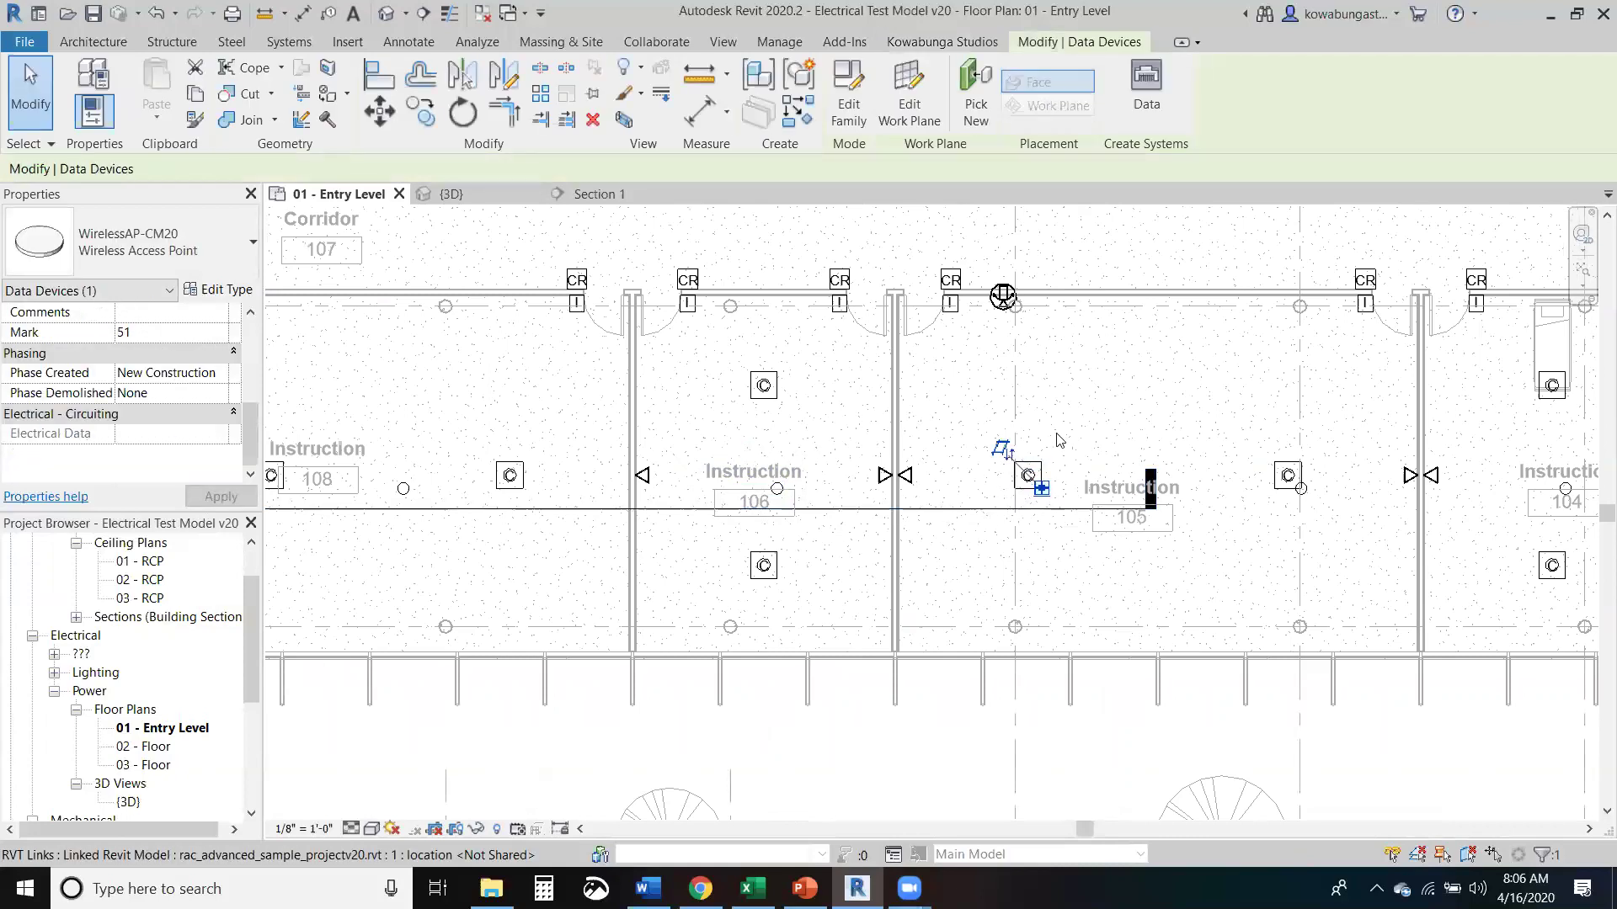
left_click(1149, 403)
middle_click_drag(1108, 416, 1281, 430)
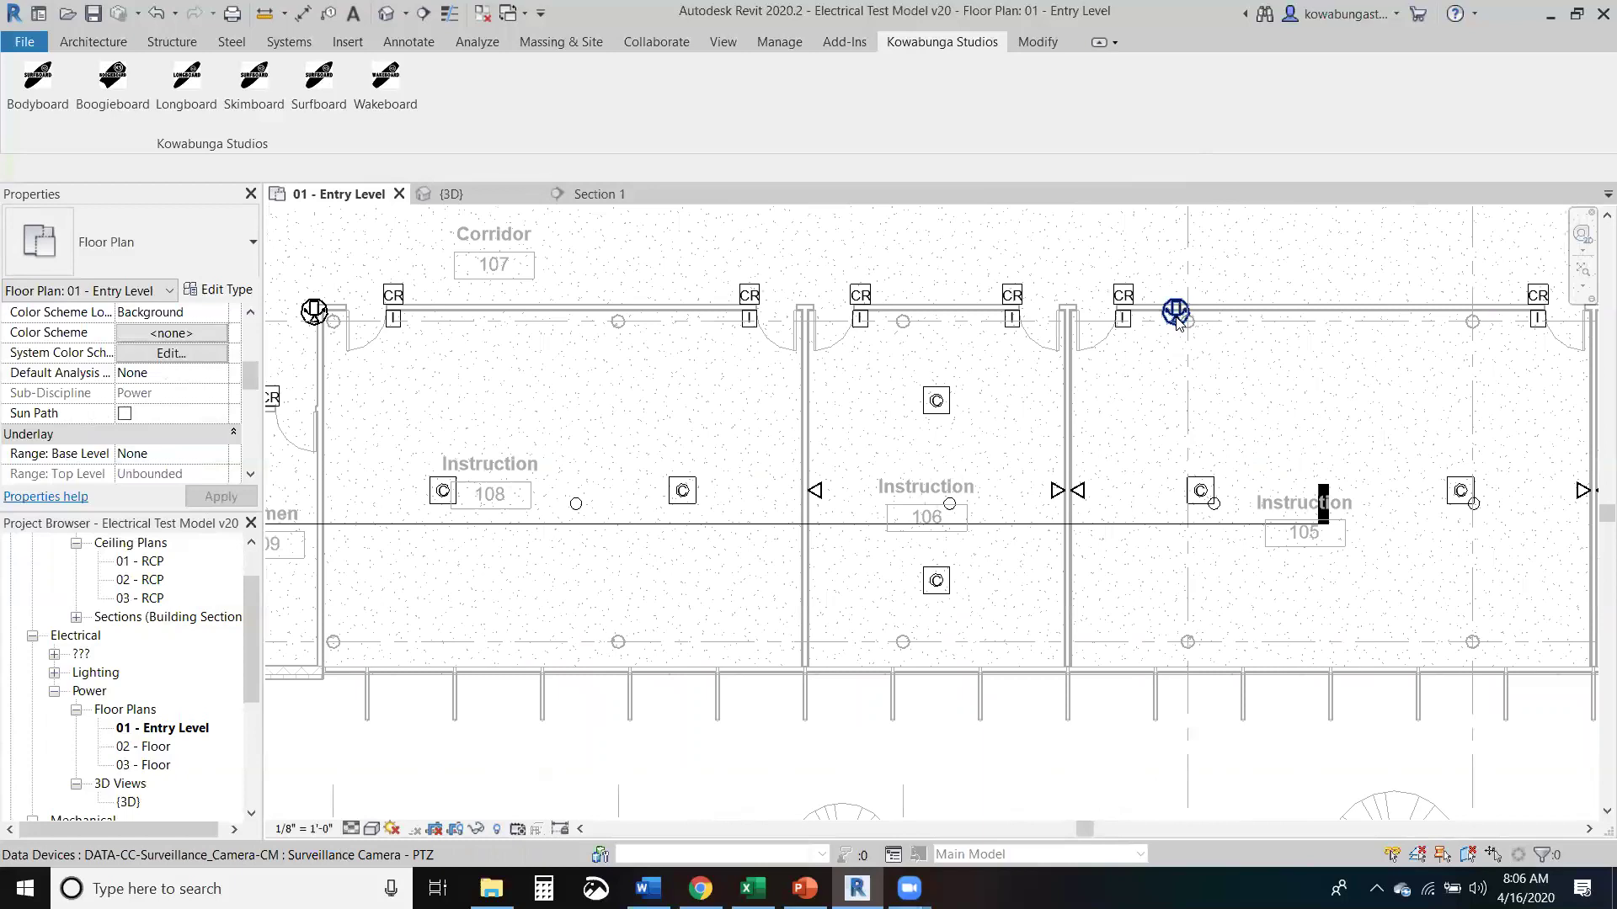
middle_click_drag(1176, 320, 1147, 477)
scroll(1101, 513, "down", 2)
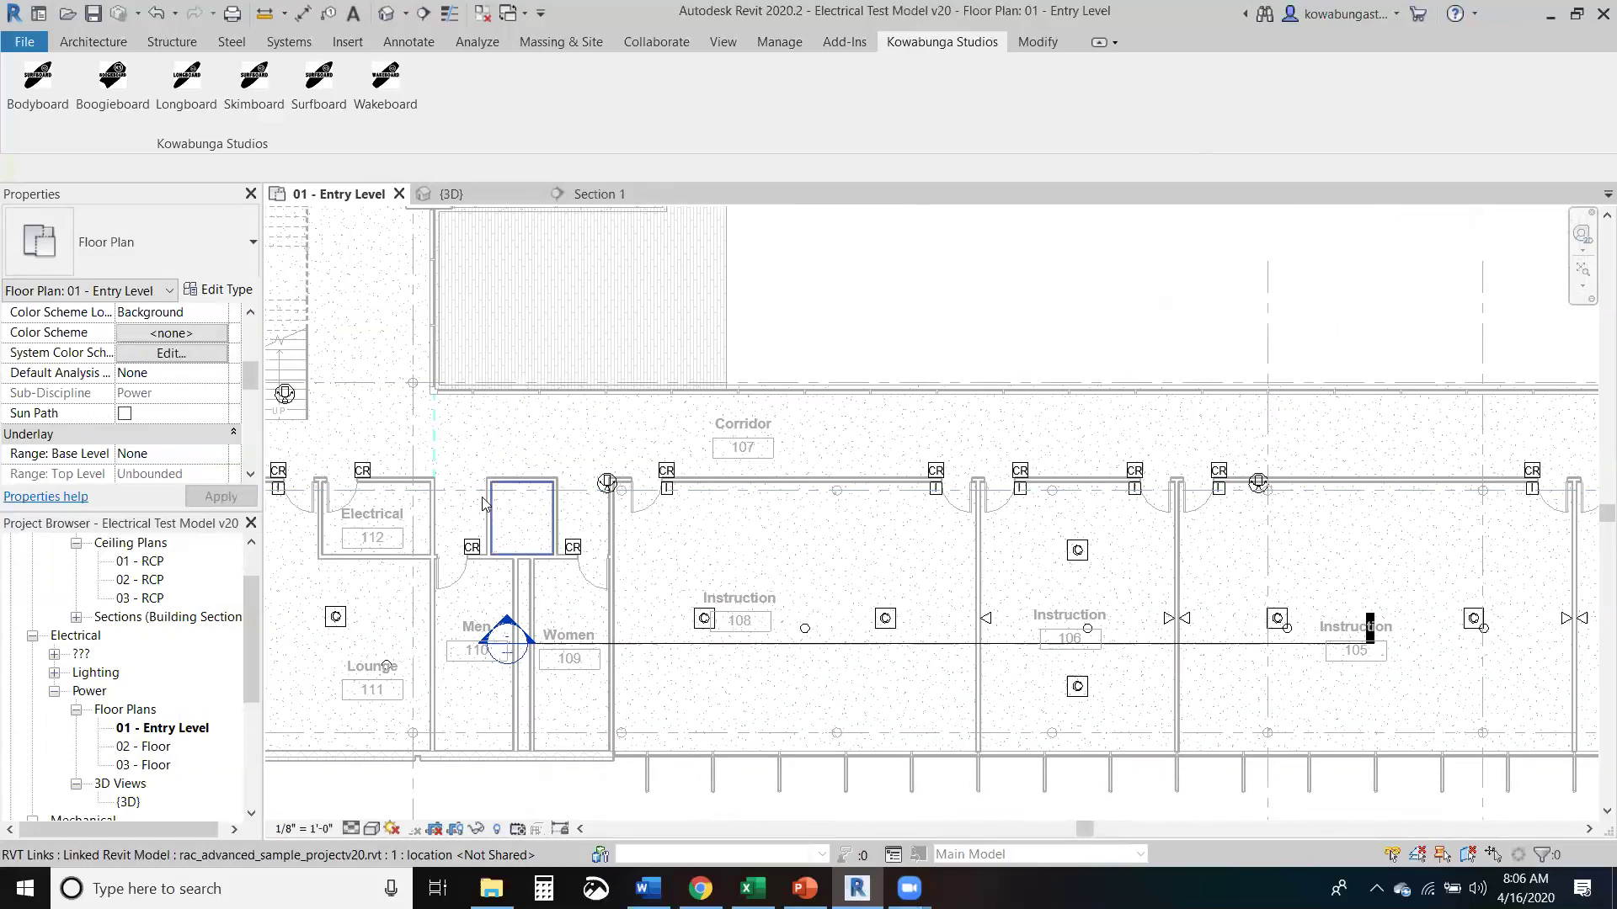
key("Tab")
Step: Select the two corridor surveillance cameras and nudge them onto the corridor wall
left_click(608, 487)
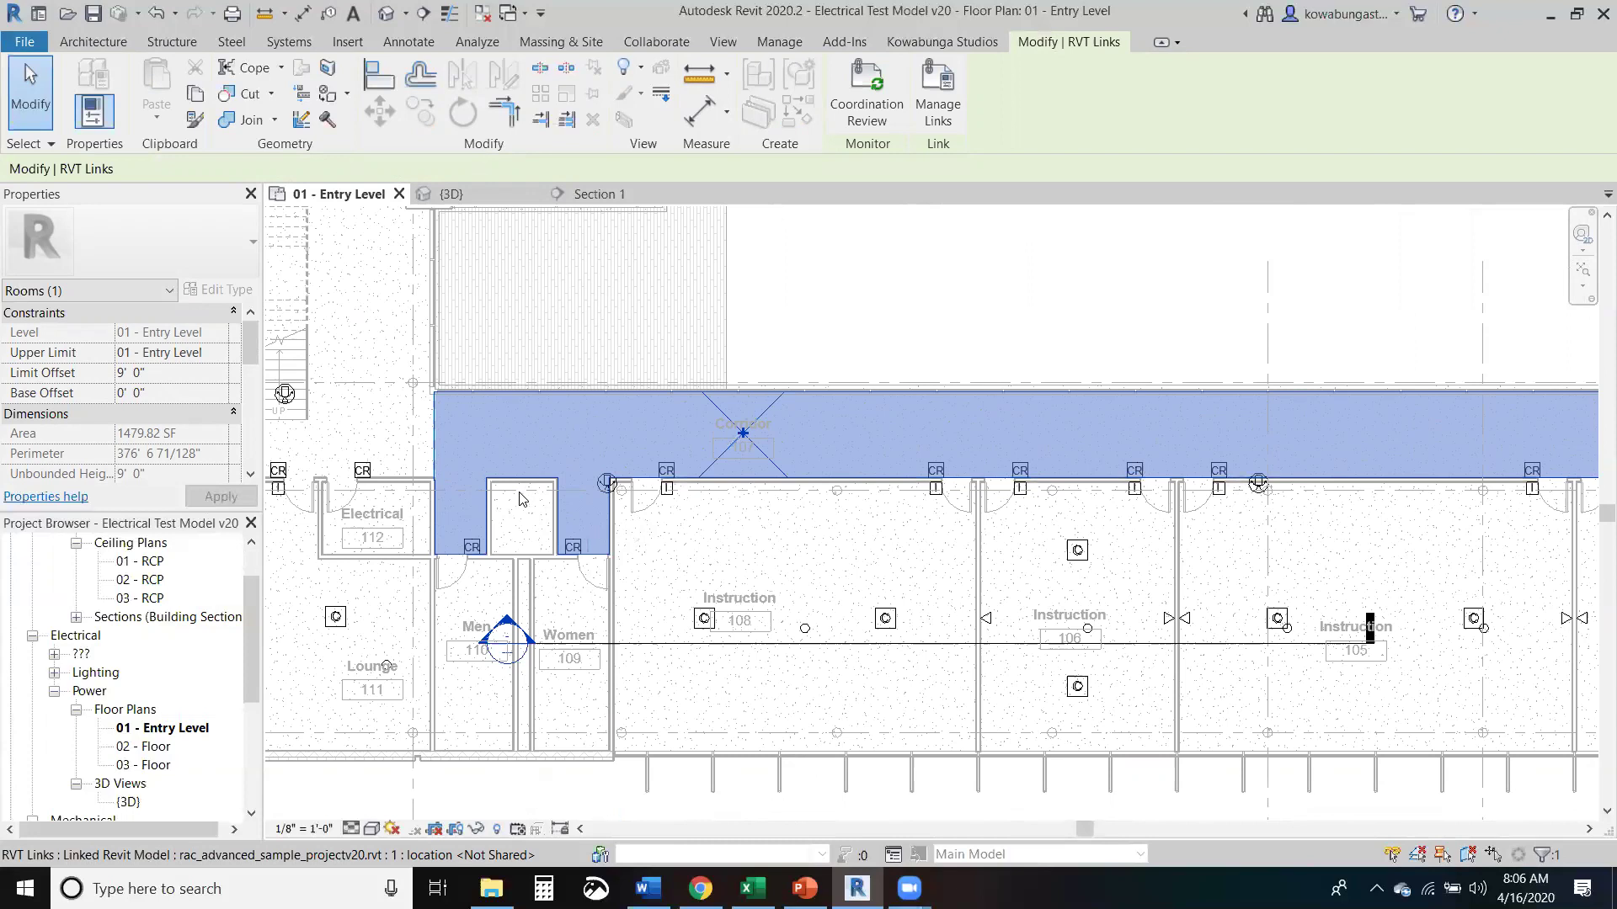
middle_click_drag(526, 455, 392, 519)
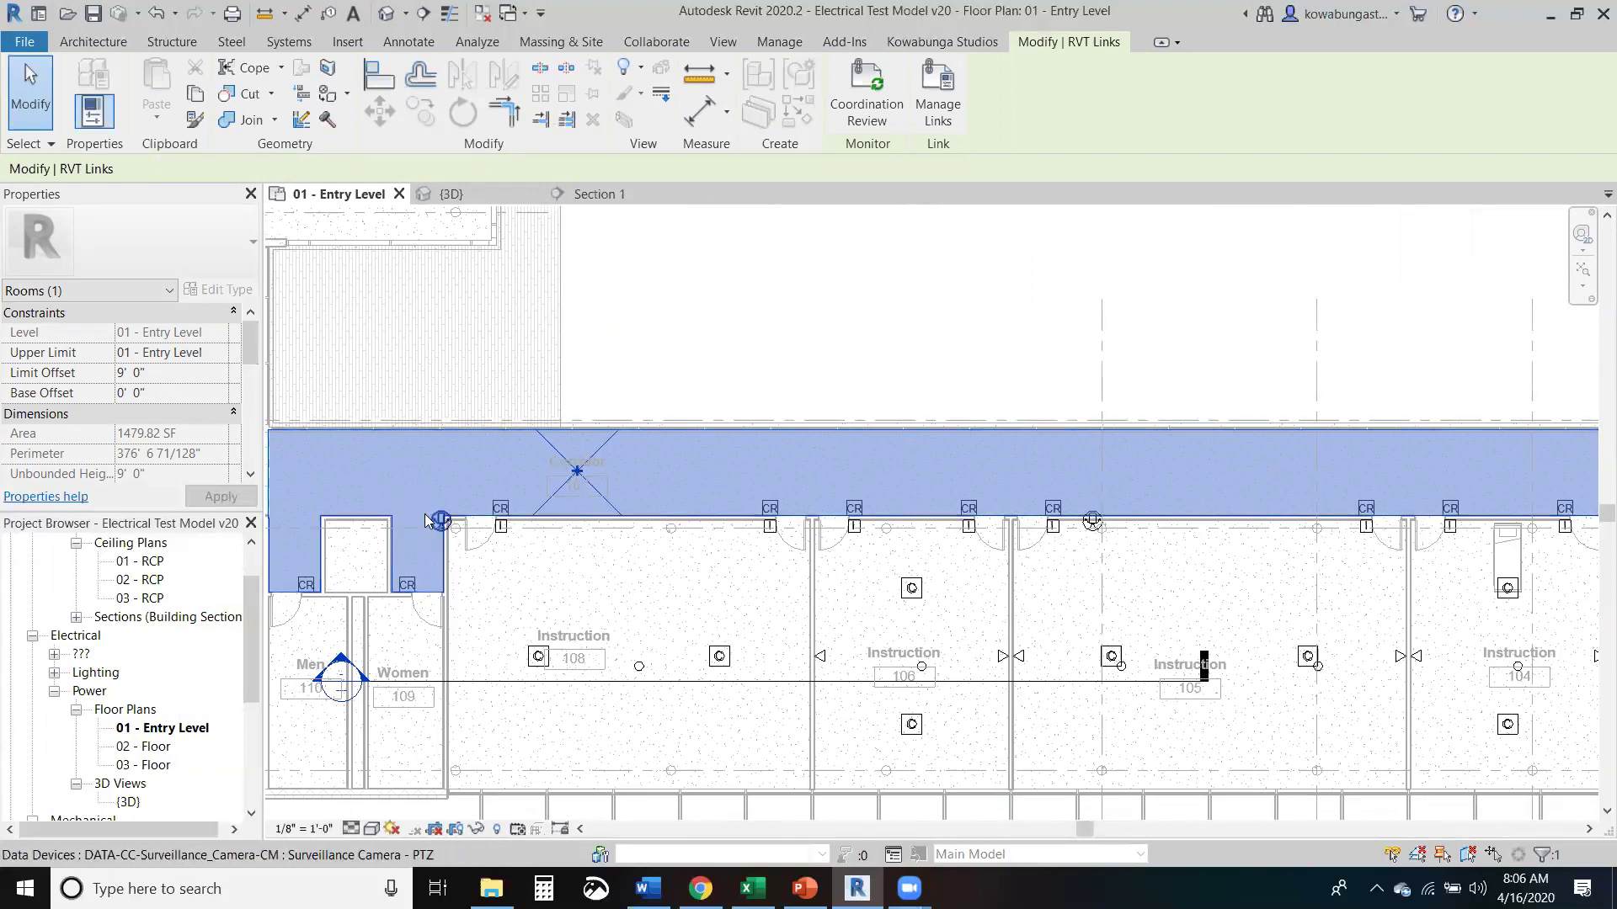
left_click(427, 520)
left_click(1092, 519, "ctrl")
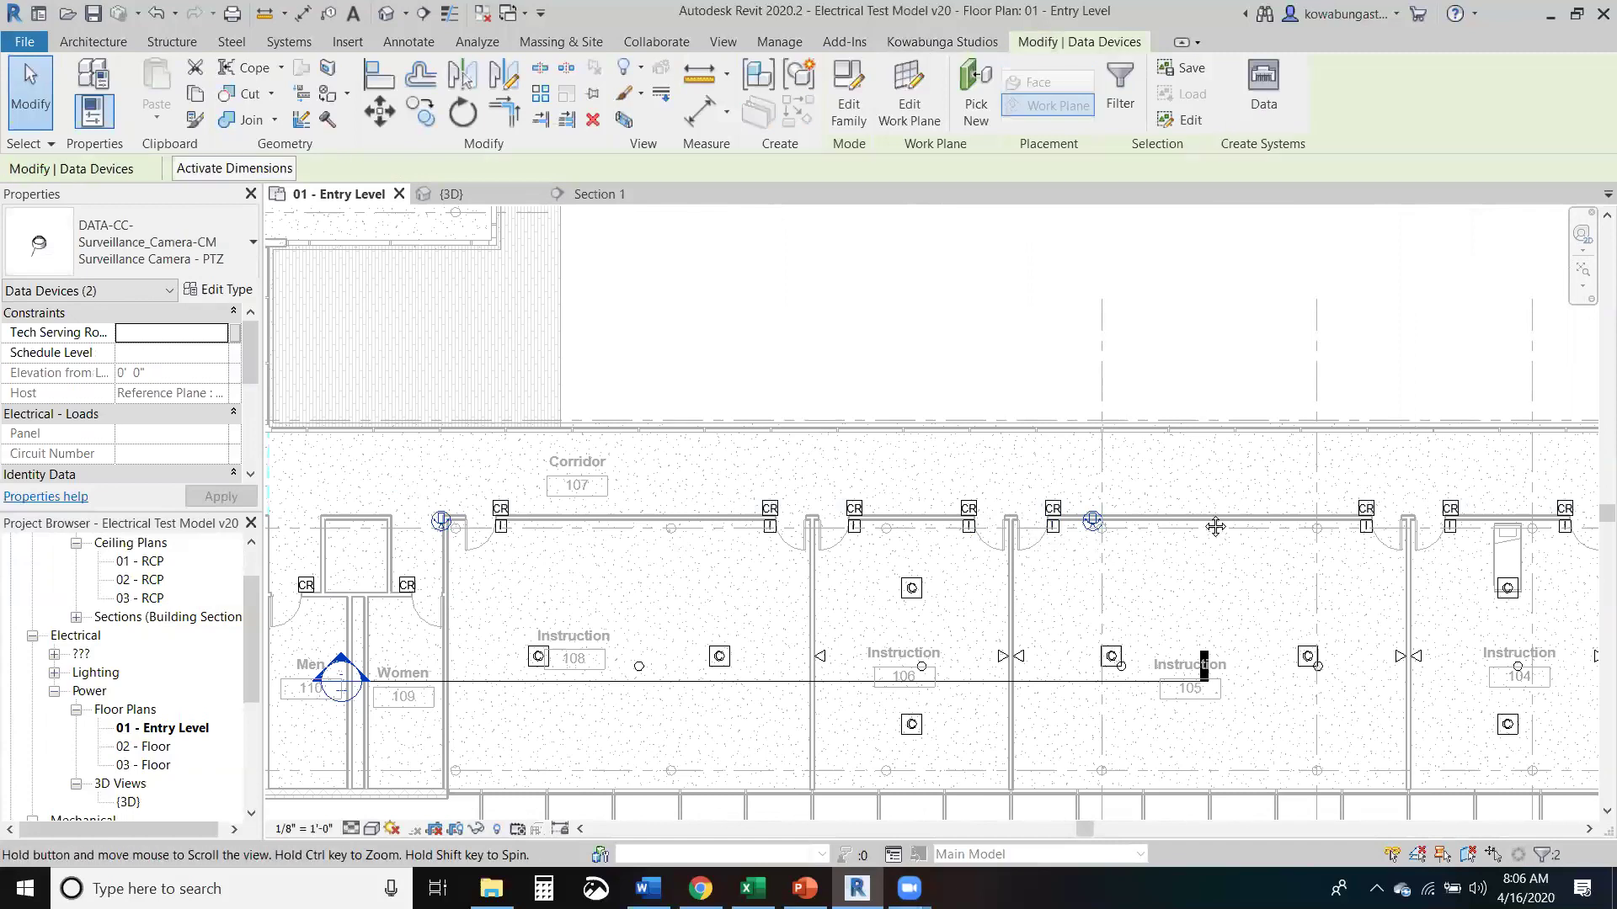
middle_click_drag(1215, 526, 1036, 516)
key("Up")
key("Up")
key("Up")
key("Up")
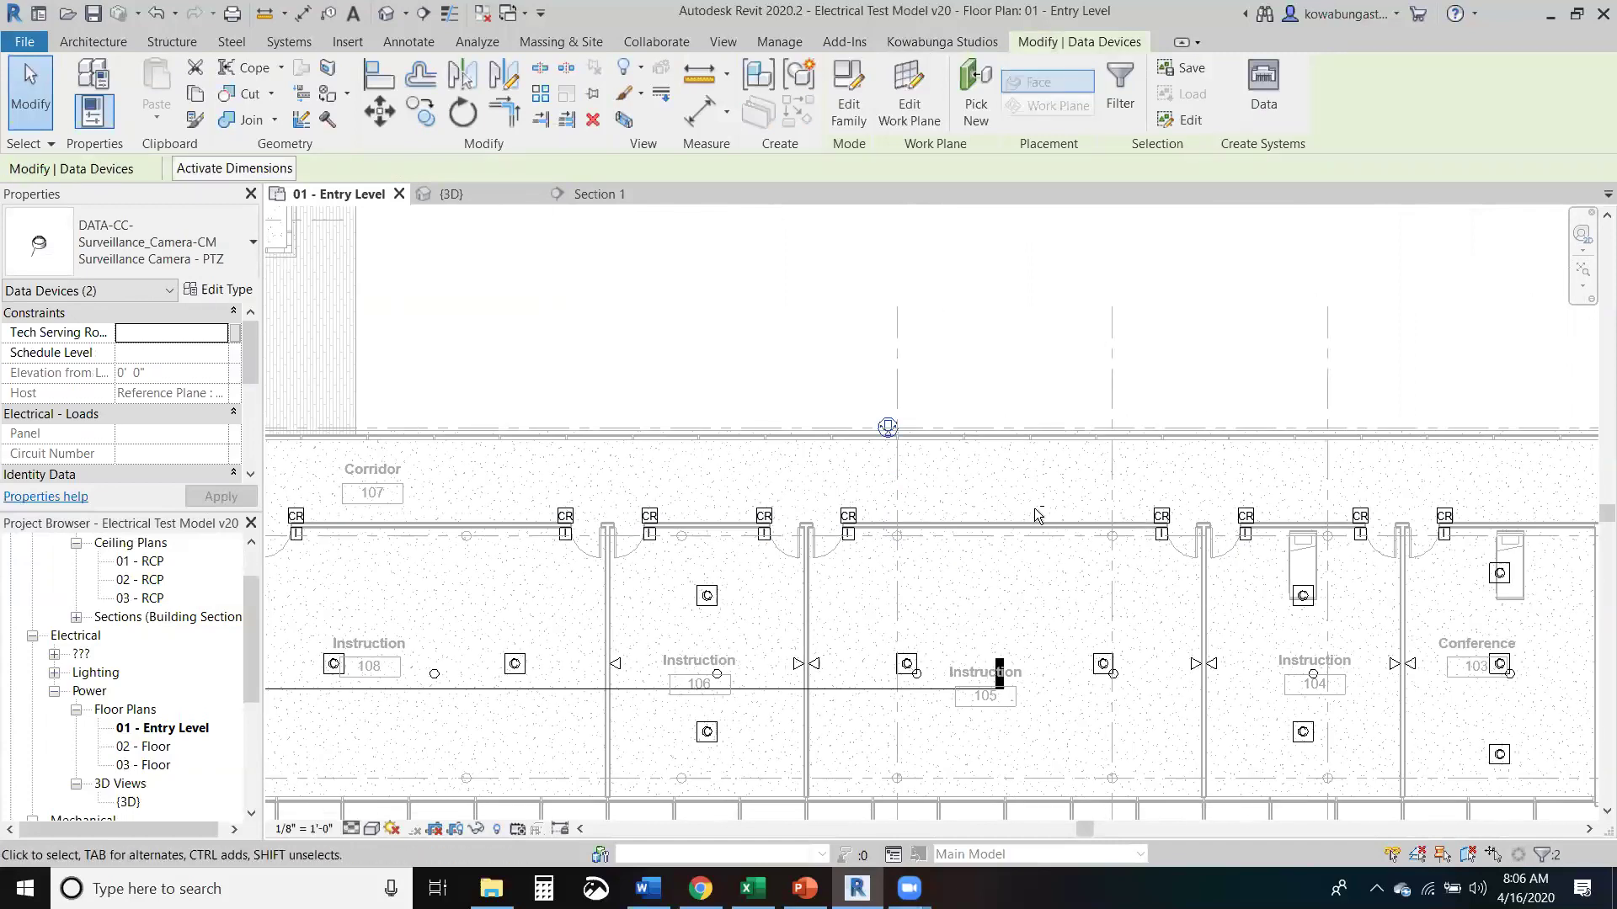
key("Down")
key("Down")
key("Escape")
Step: Pan along the corridor and inspect a card reader's properties near Electrical and Lounge
middle_click_drag(1150, 555, 956, 548)
middle_click_drag(867, 570, 1078, 556)
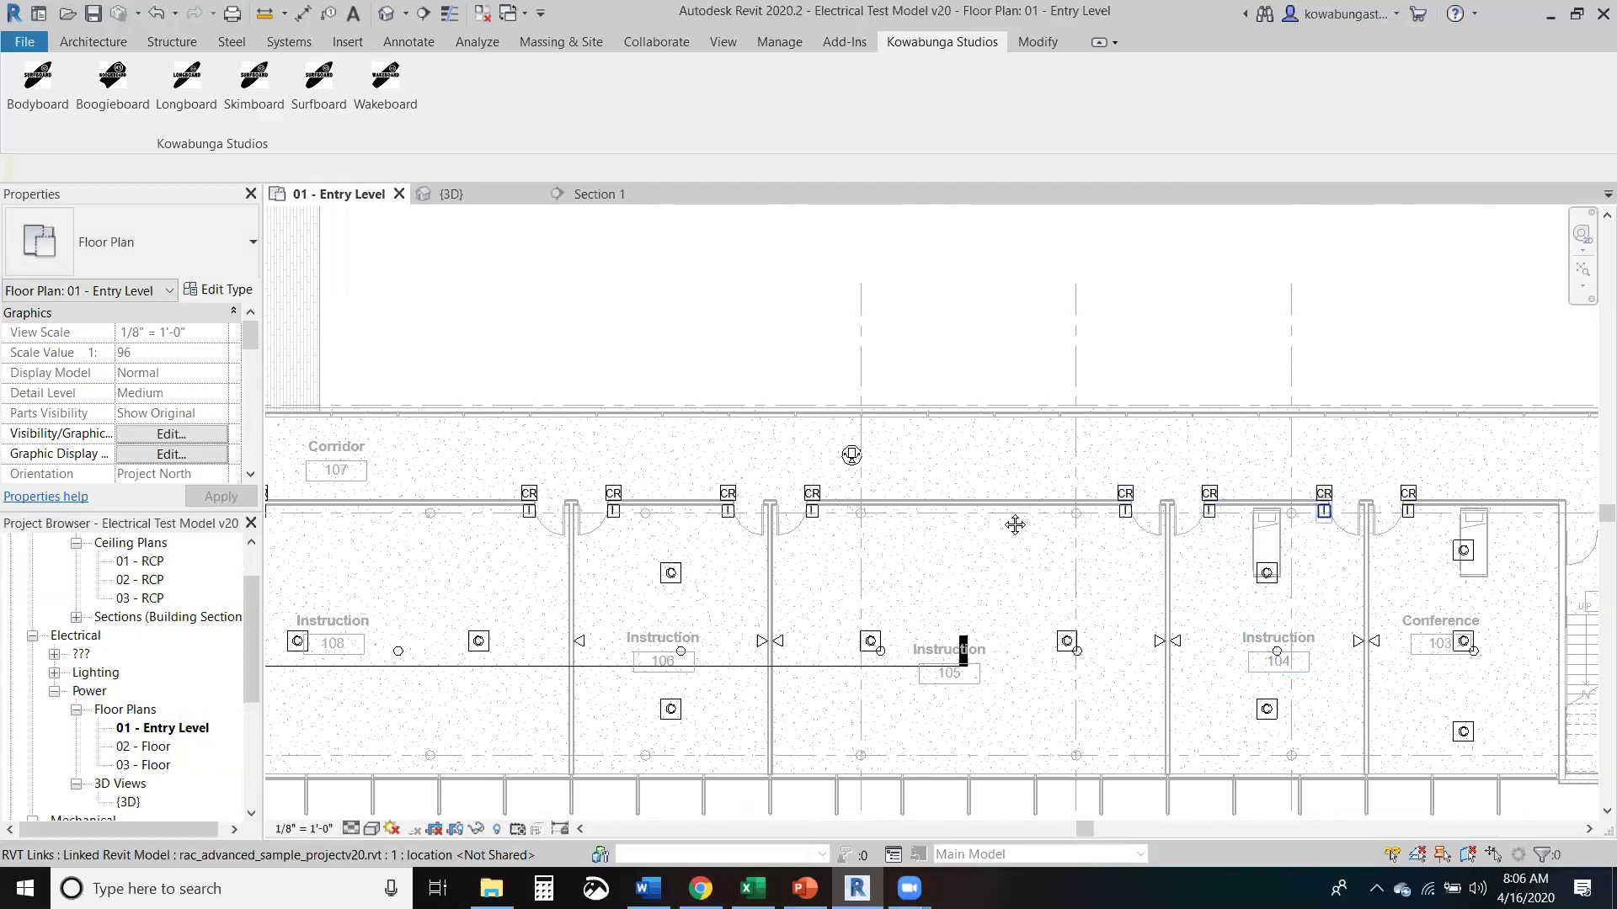
middle_click_drag(1035, 525, 972, 514)
middle_click_drag(847, 479, 1174, 460)
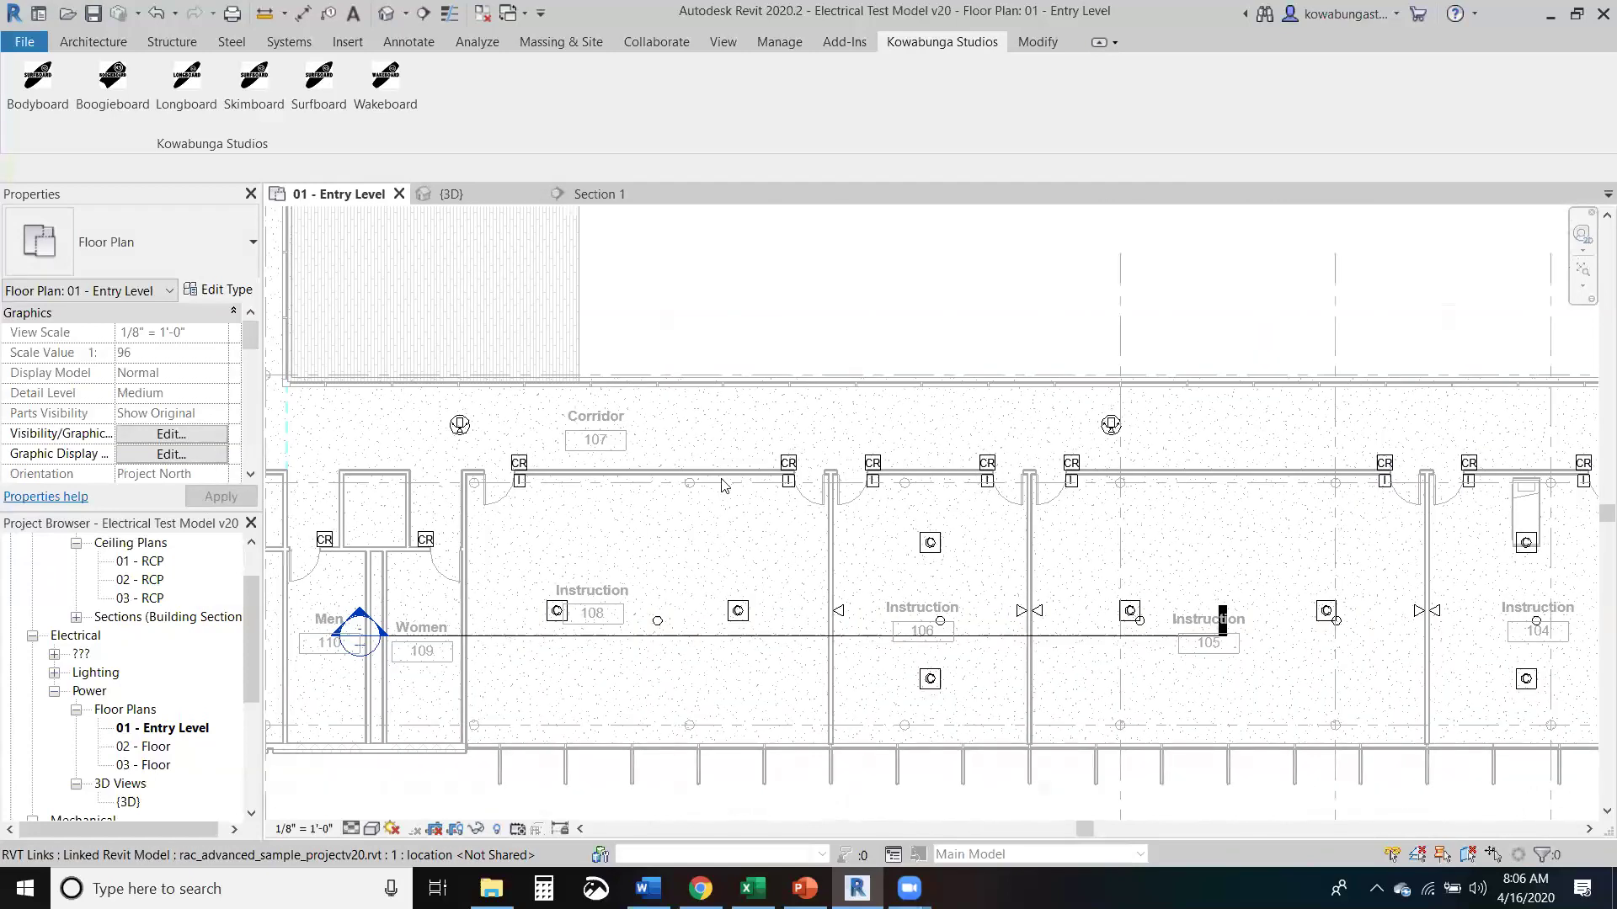
middle_click_drag(579, 521, 659, 528)
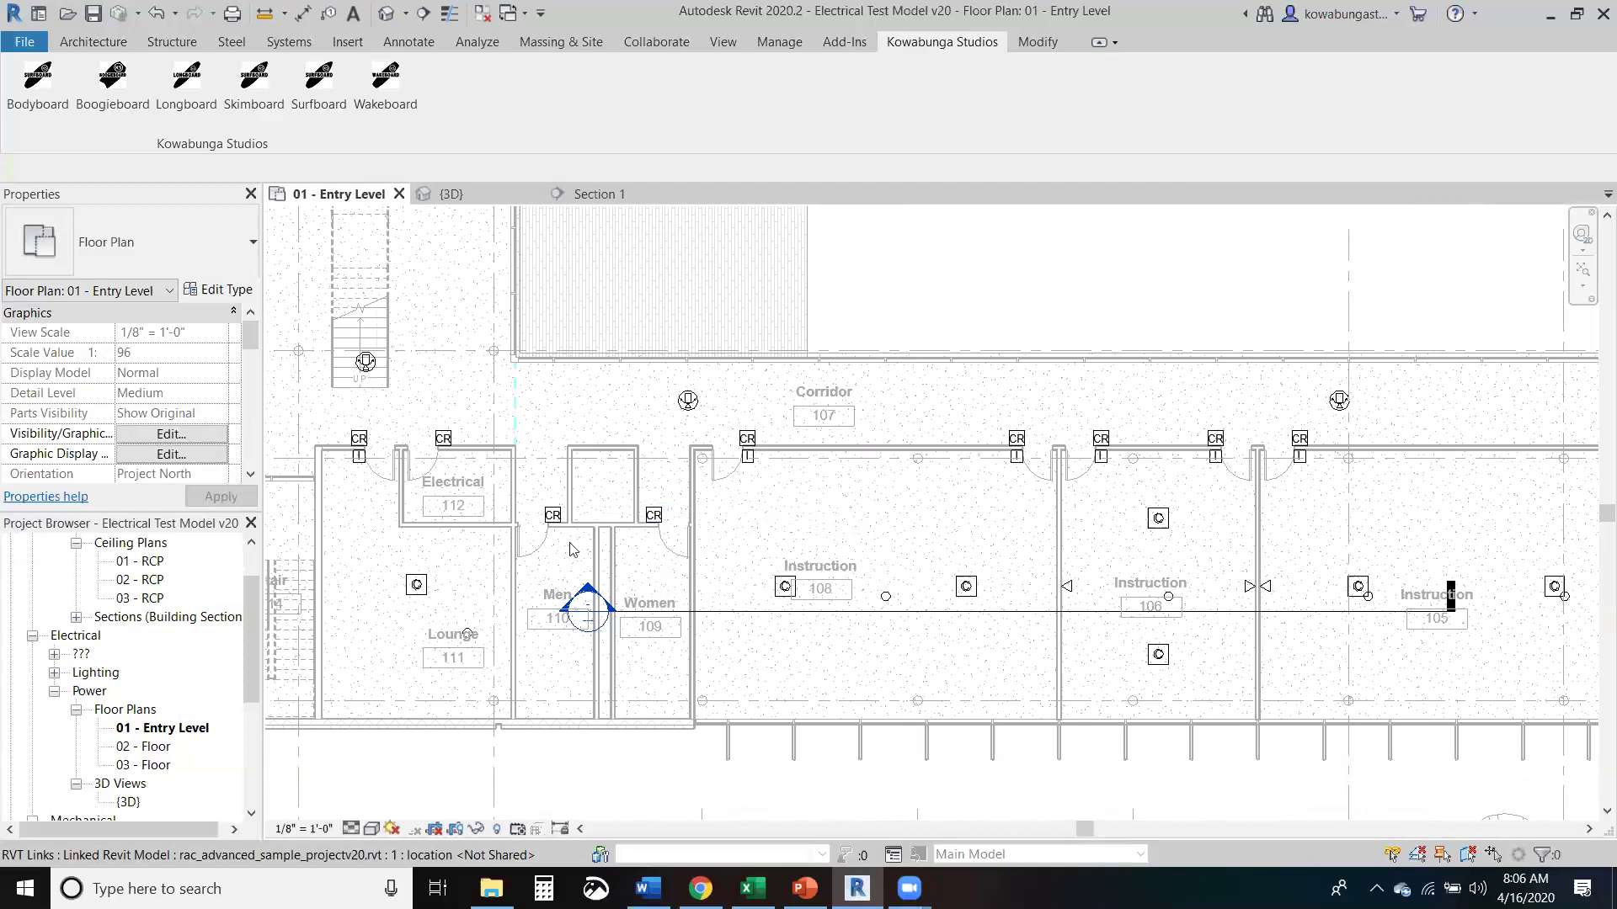
left_click(547, 517)
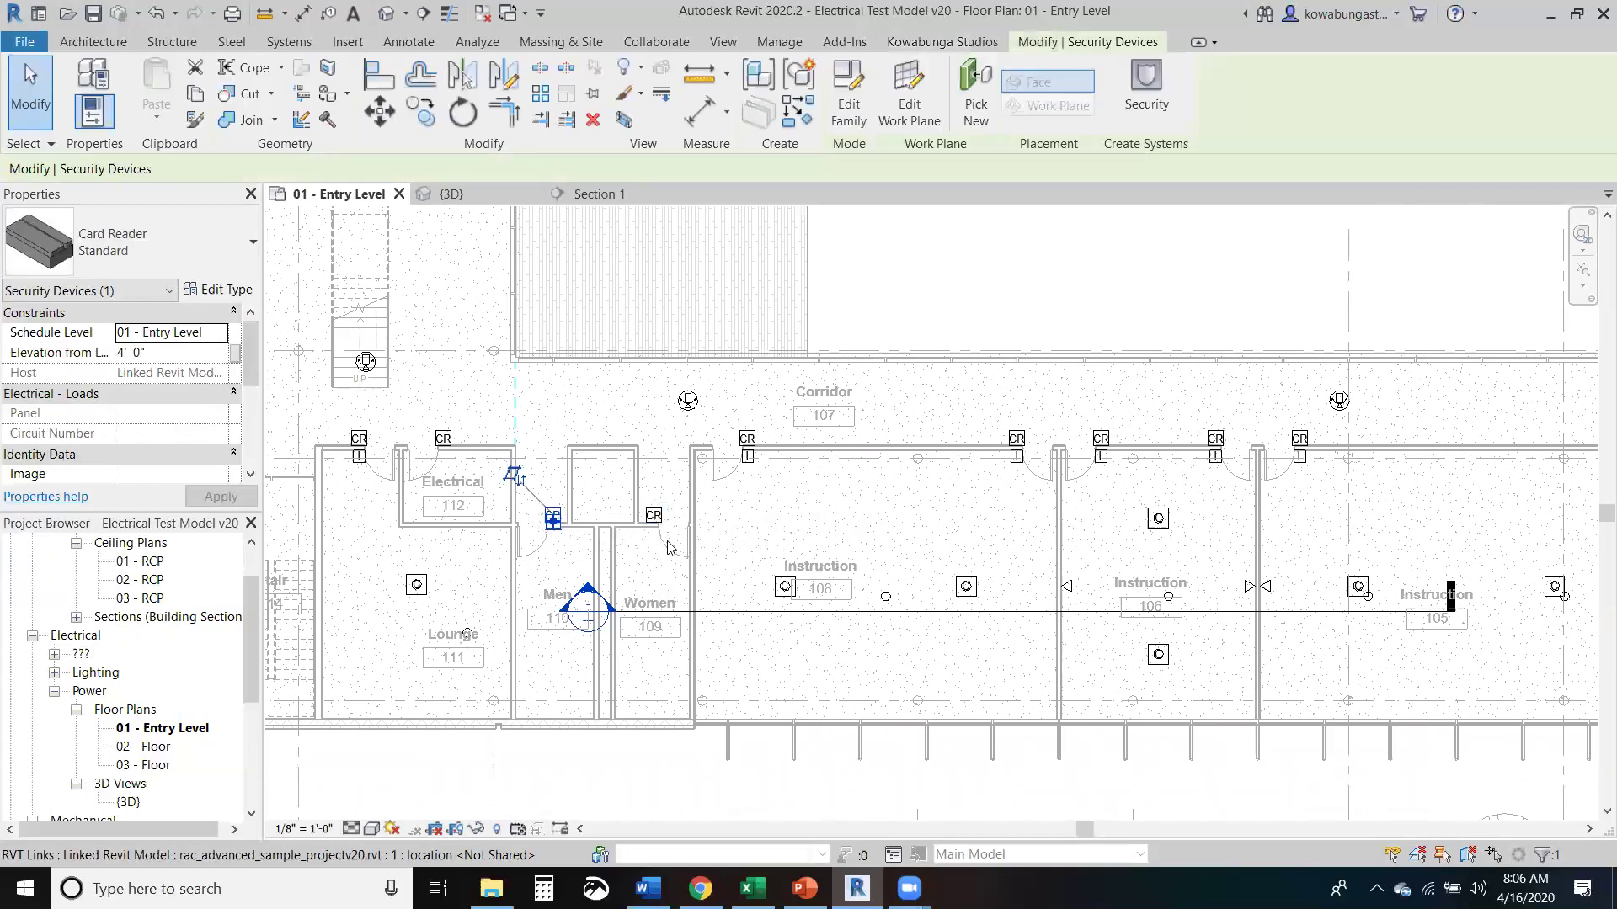
key("Escape")
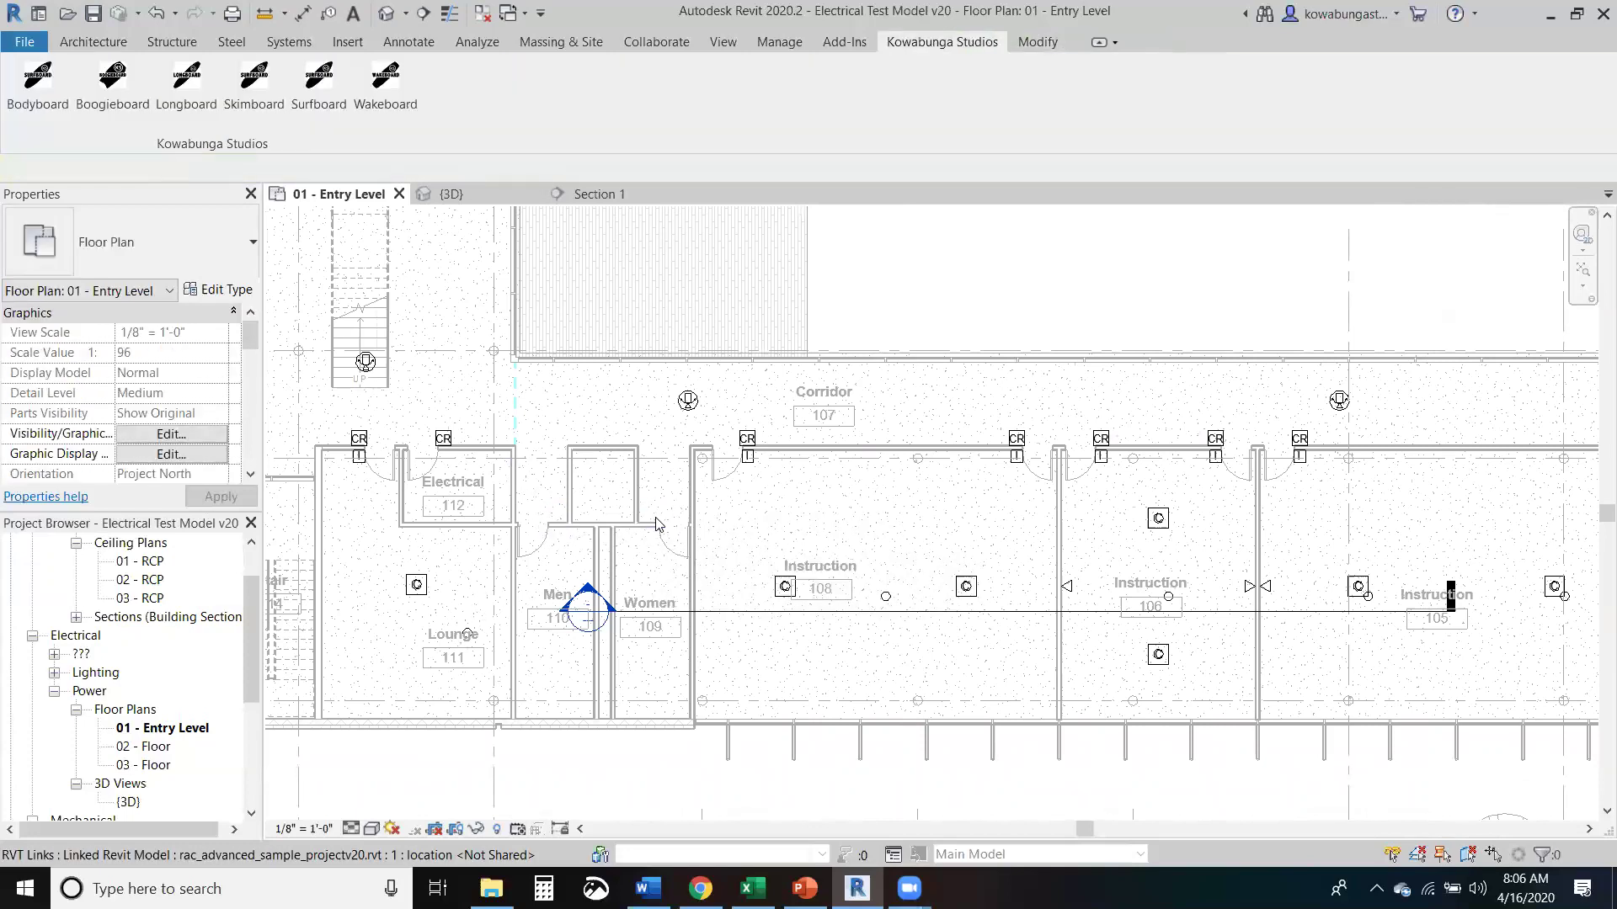
Step: Inspect the wireless access point near Conference 116 and Instruction 115
middle_click_drag(658, 525, 949, 468)
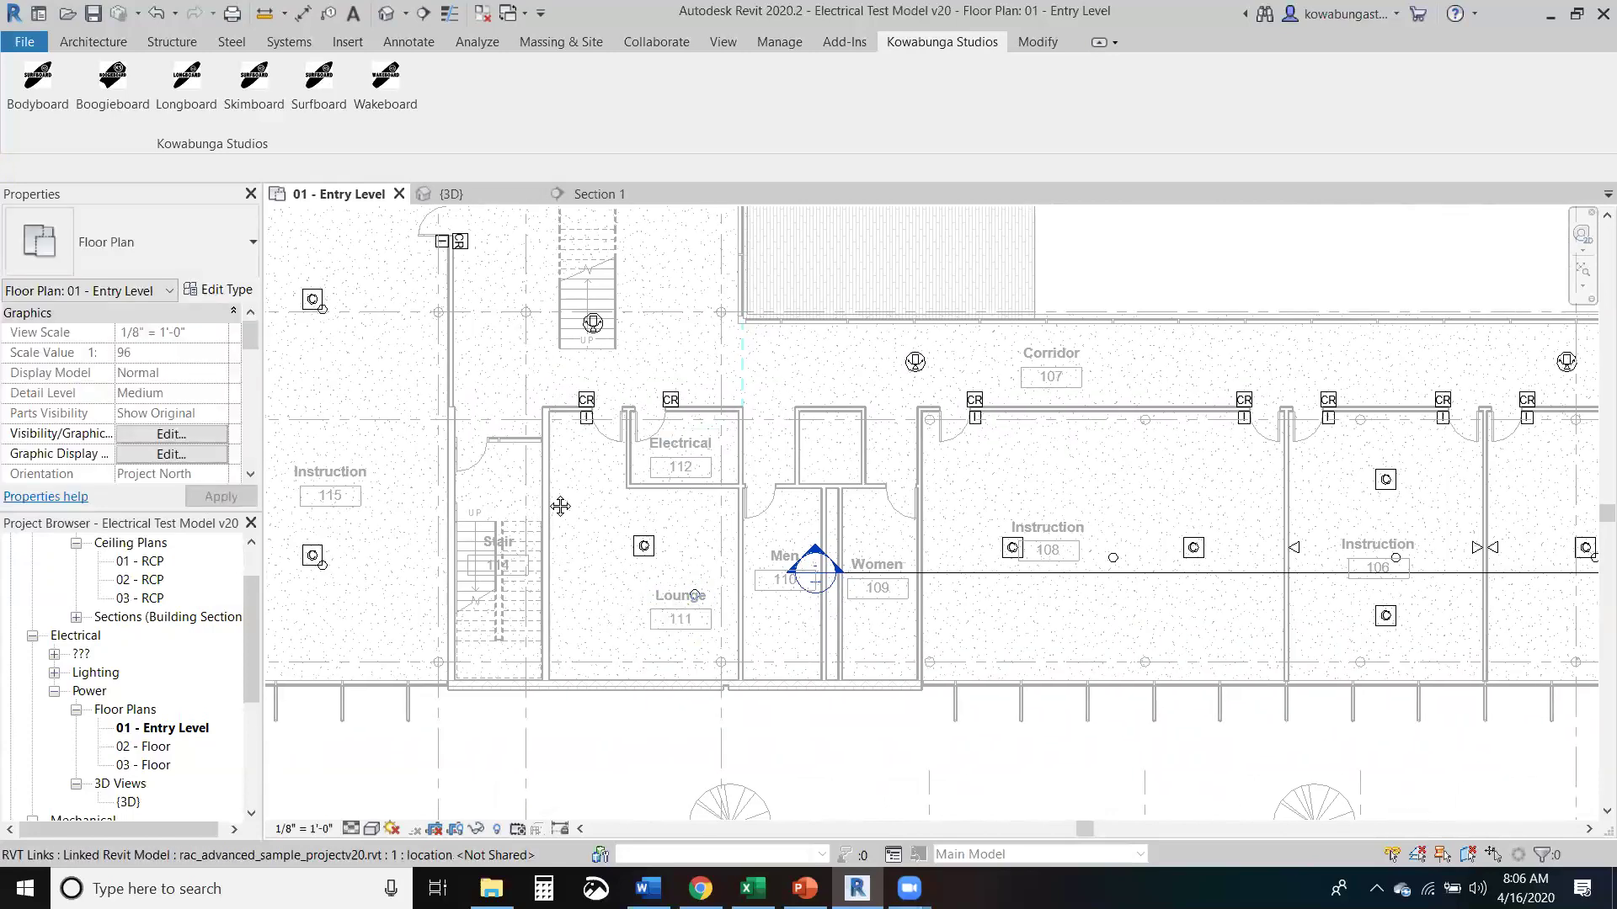
middle_click_drag(560, 506, 598, 592)
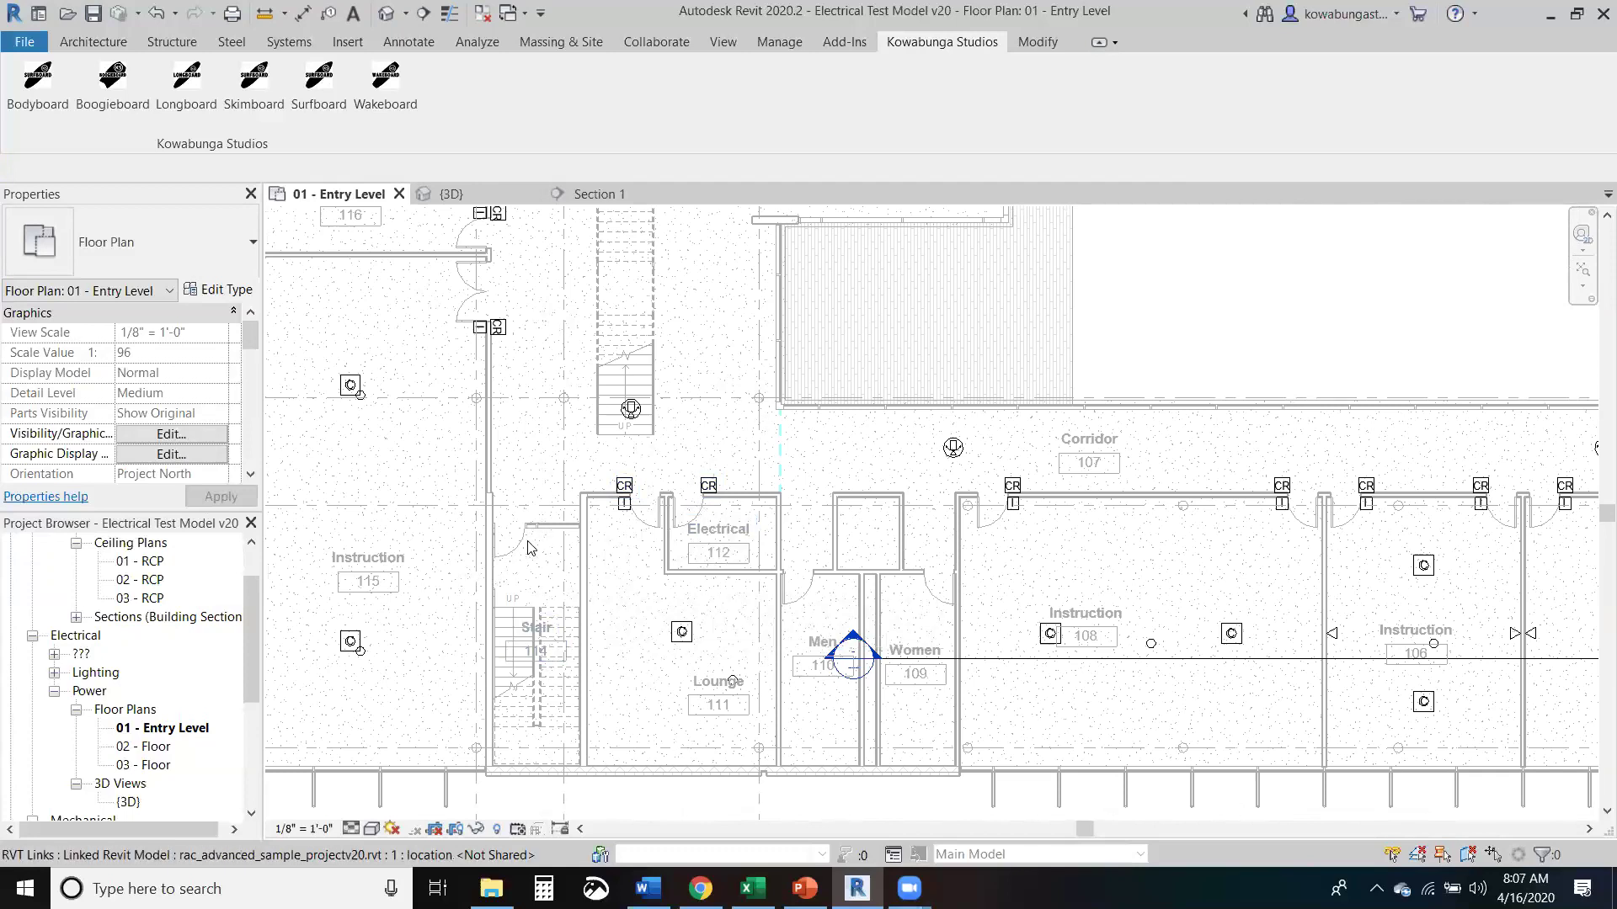
scroll(529, 548, "up", 2)
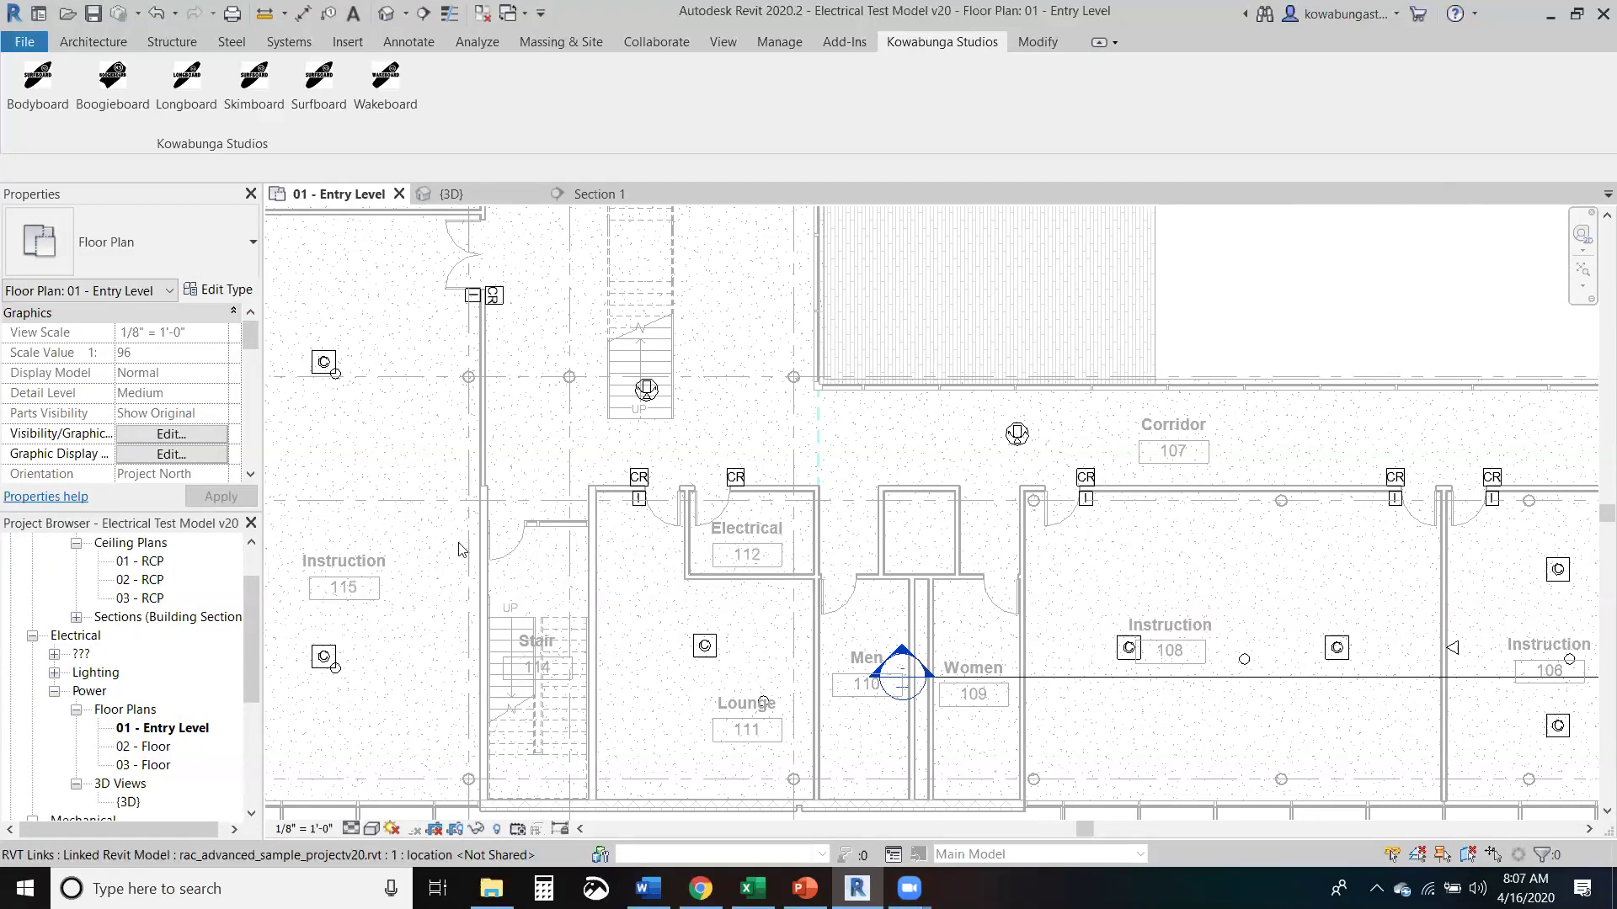
middle_click_drag(462, 490, 692, 562)
left_click(691, 465)
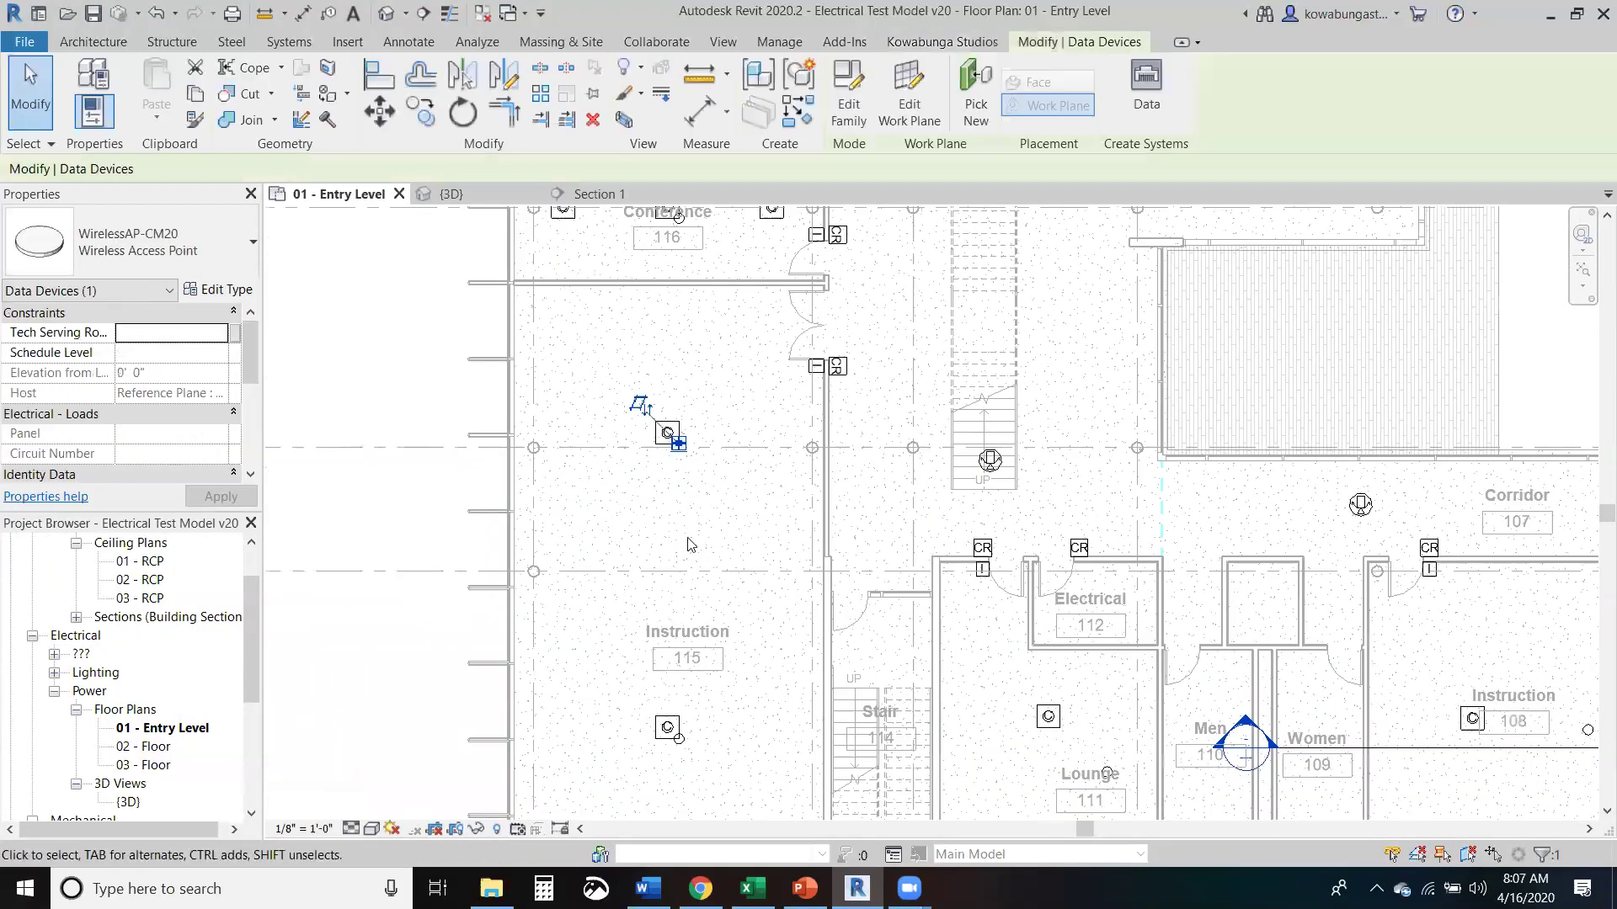
key("Escape")
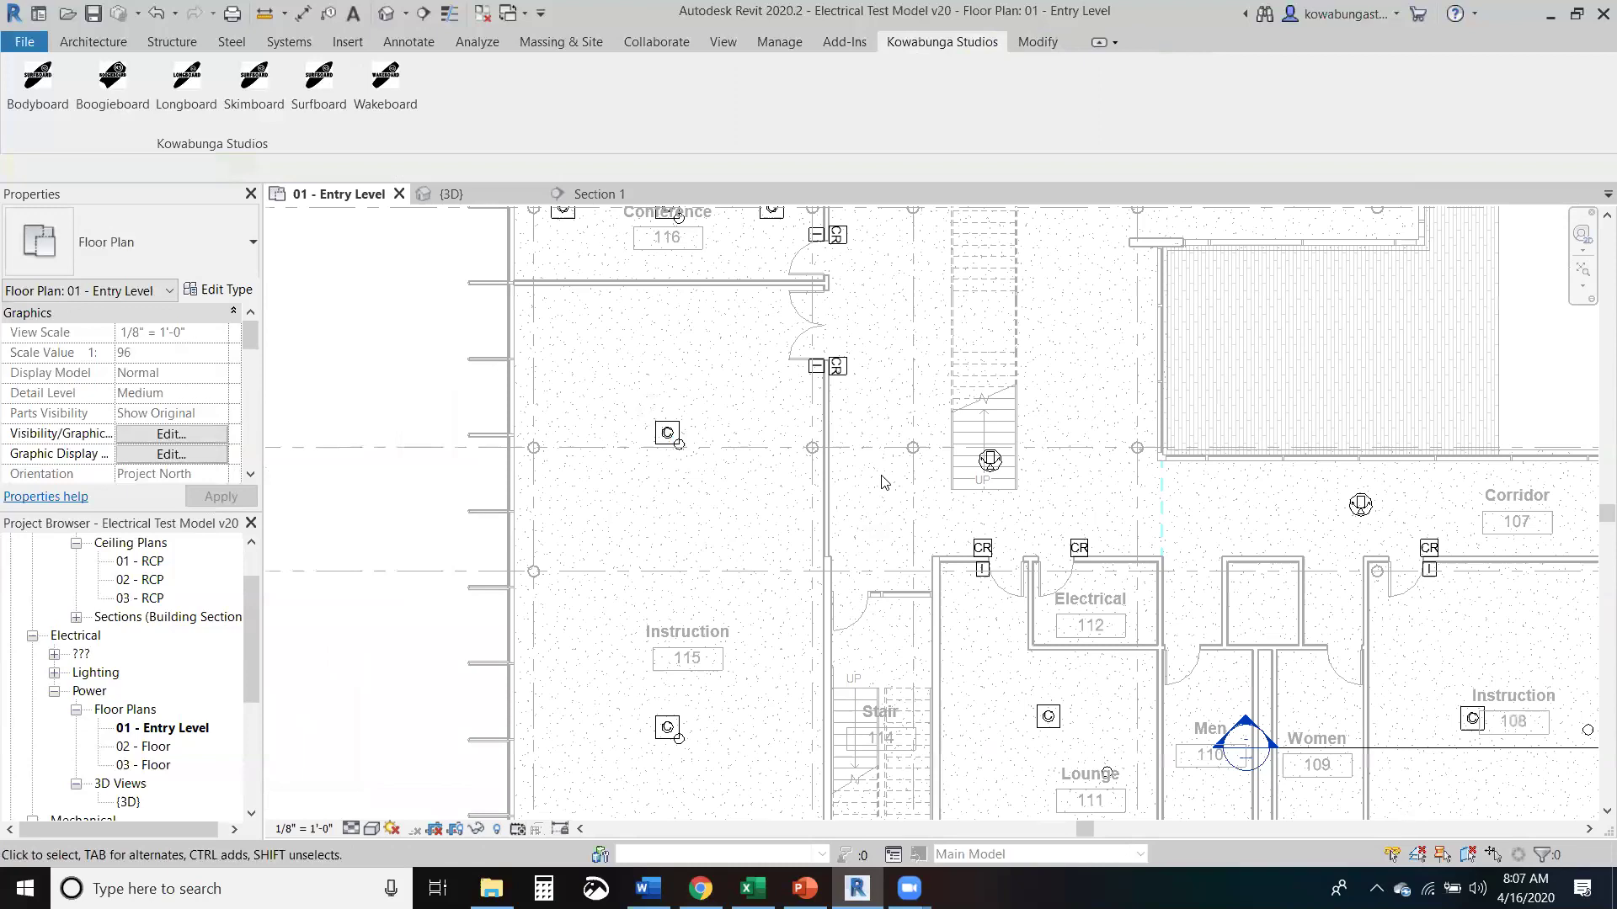
Step: Inspect the floor data outlet in Electrical 125
middle_click_drag(1041, 456, 1000, 609)
middle_click_drag(950, 475, 895, 668)
scroll(896, 668, "down", 1)
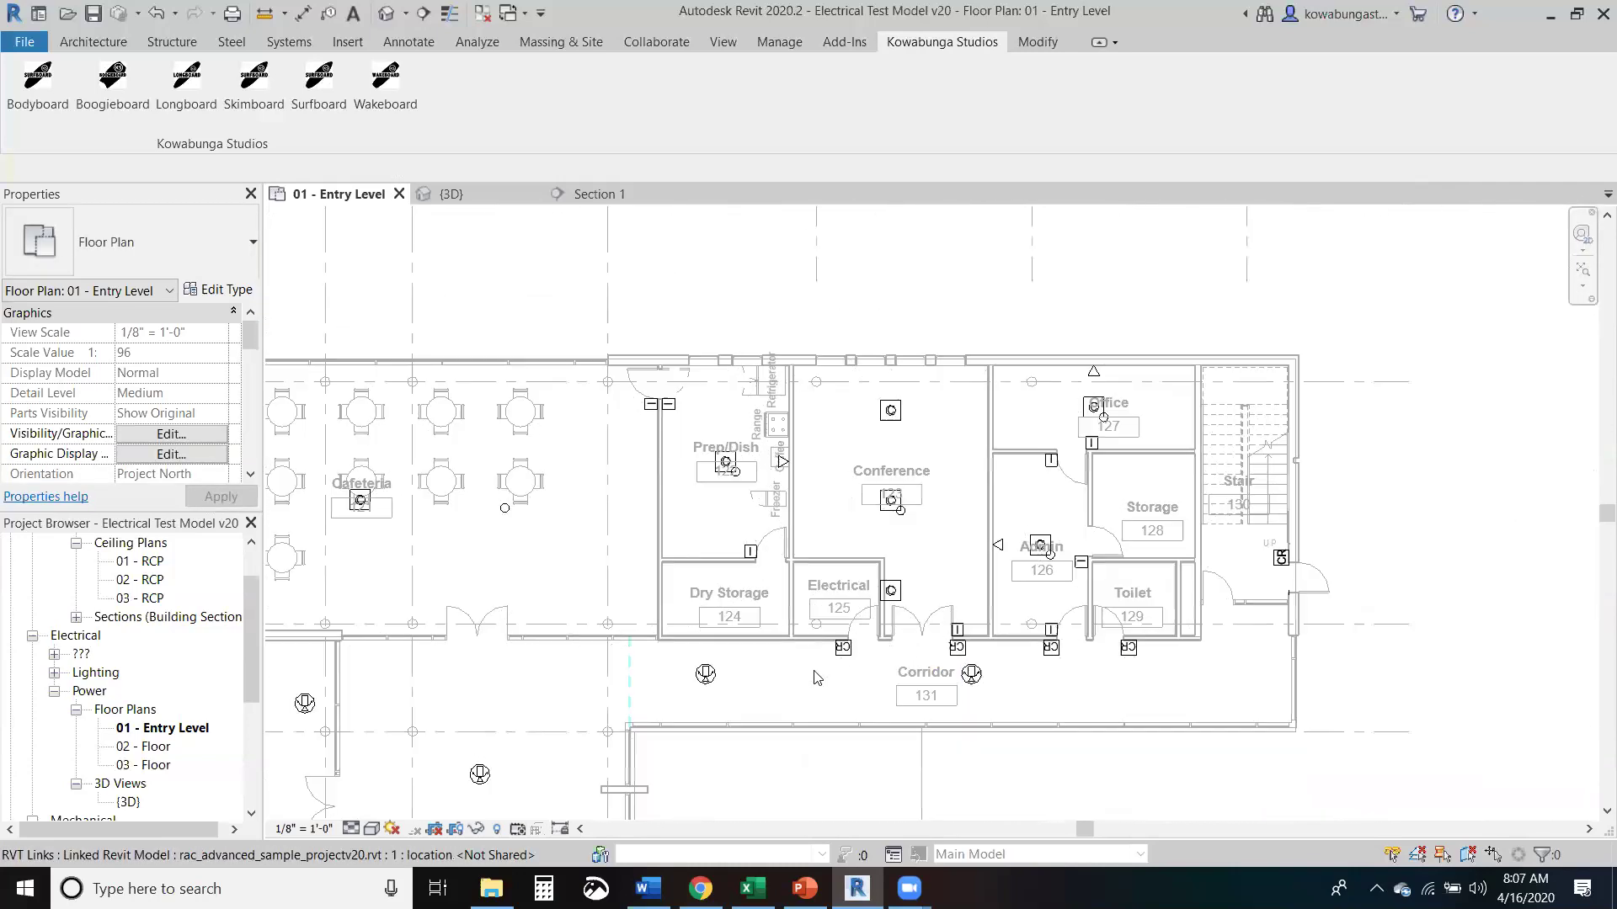
scroll(880, 493, "up", 2)
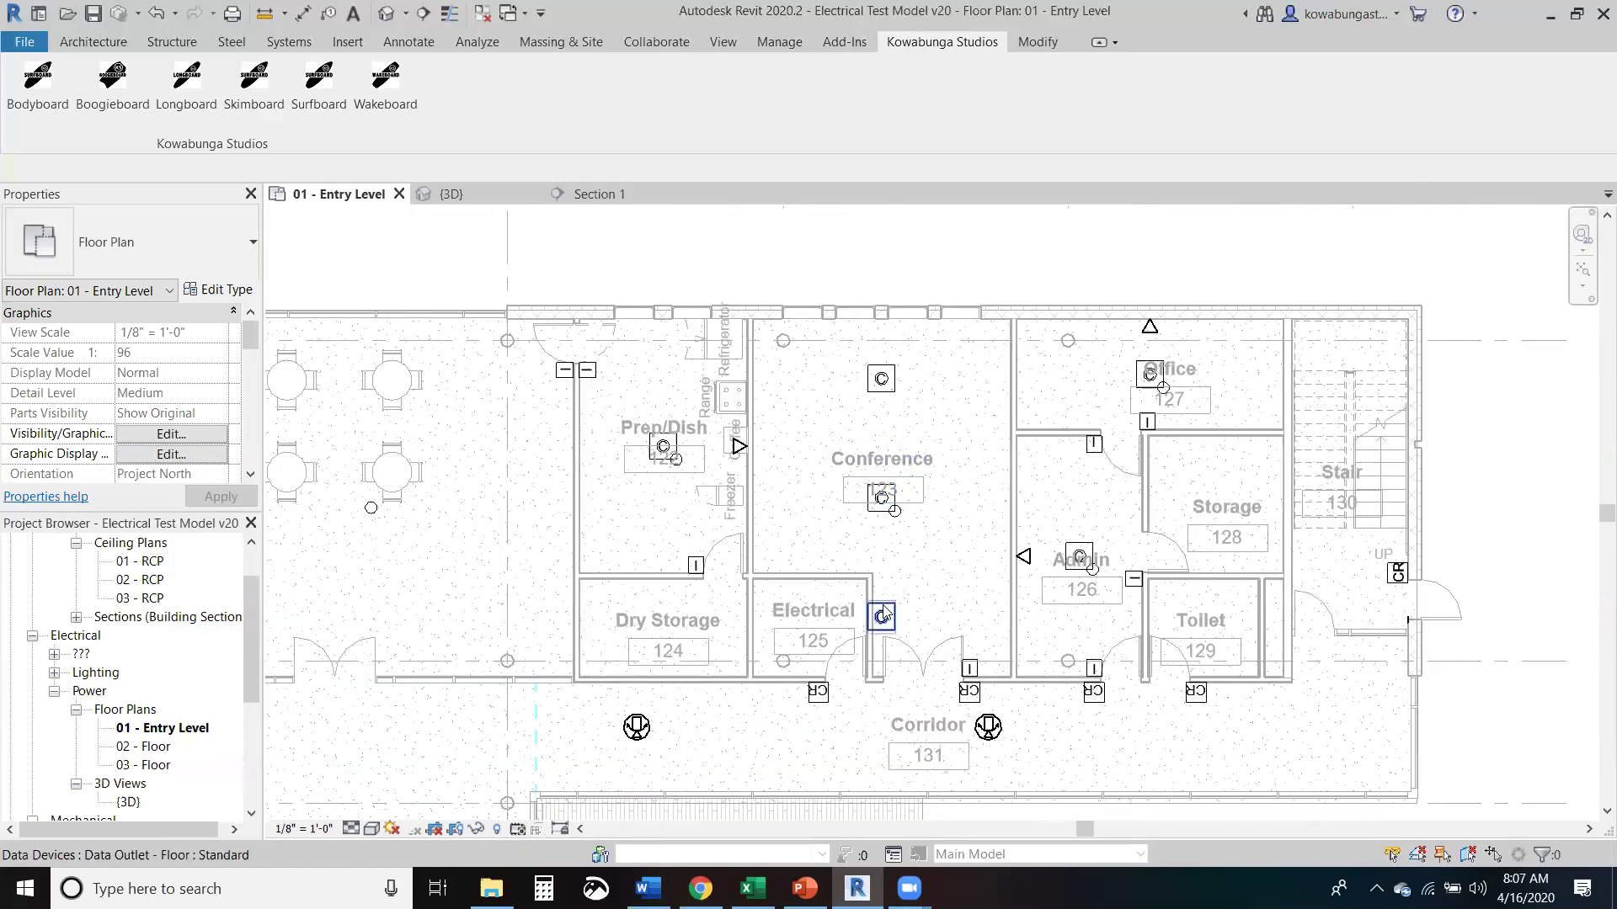
left_click(882, 615)
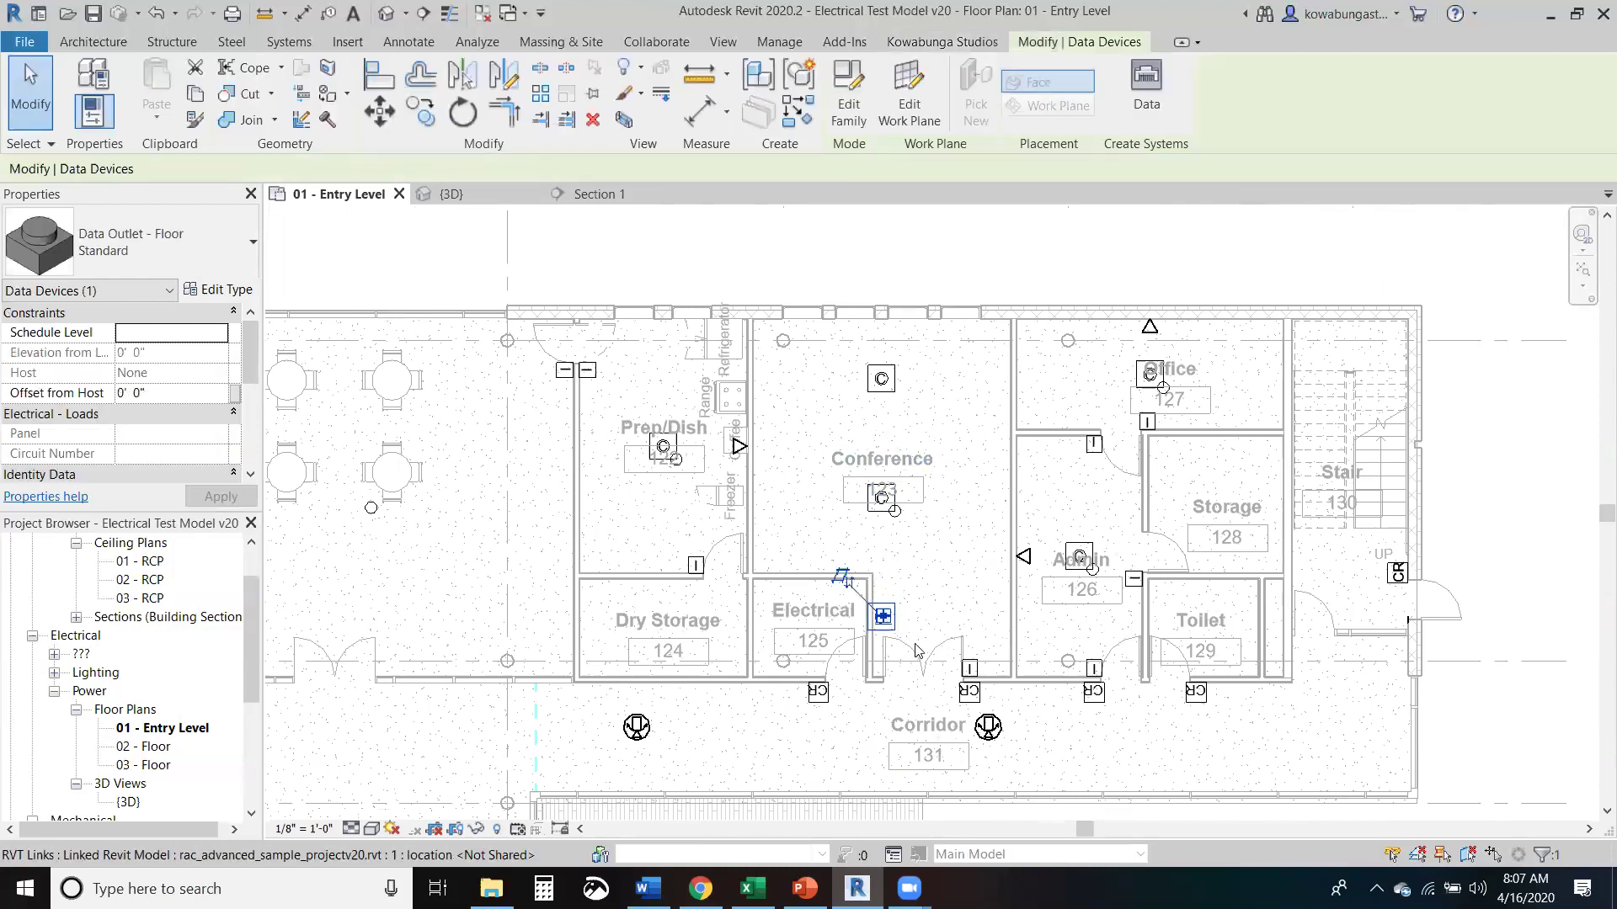
key("Escape")
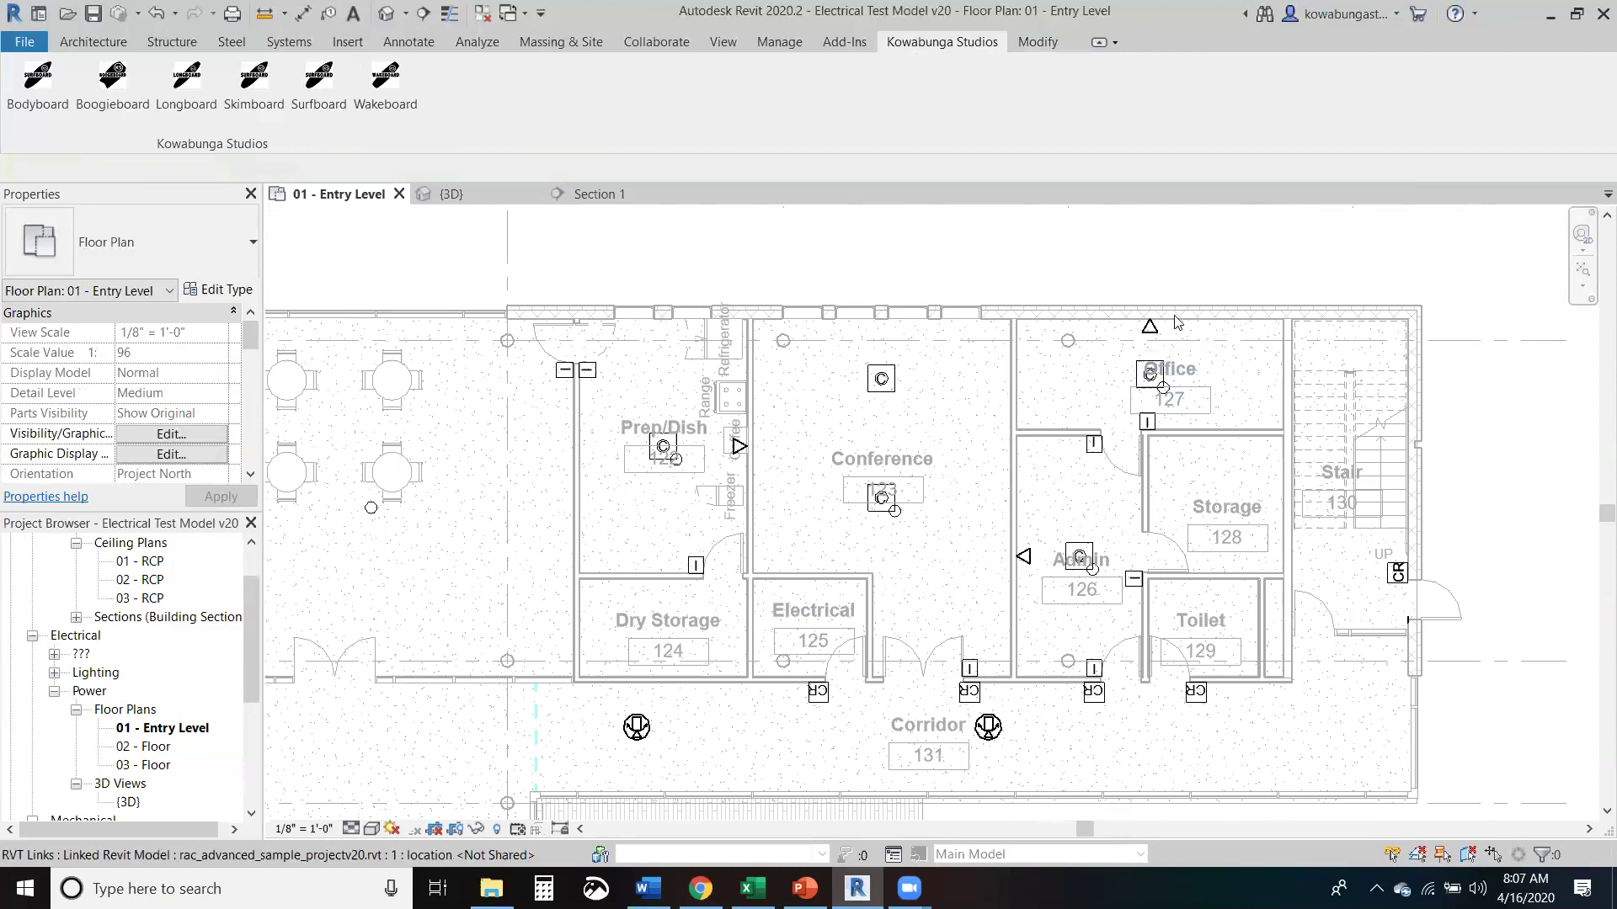
Step: Pan across the north wing to review placed devices through Lobby 102, Vestibule and Corridor 131
scroll(633, 589, "down", 2)
scroll(982, 375, "up", 5)
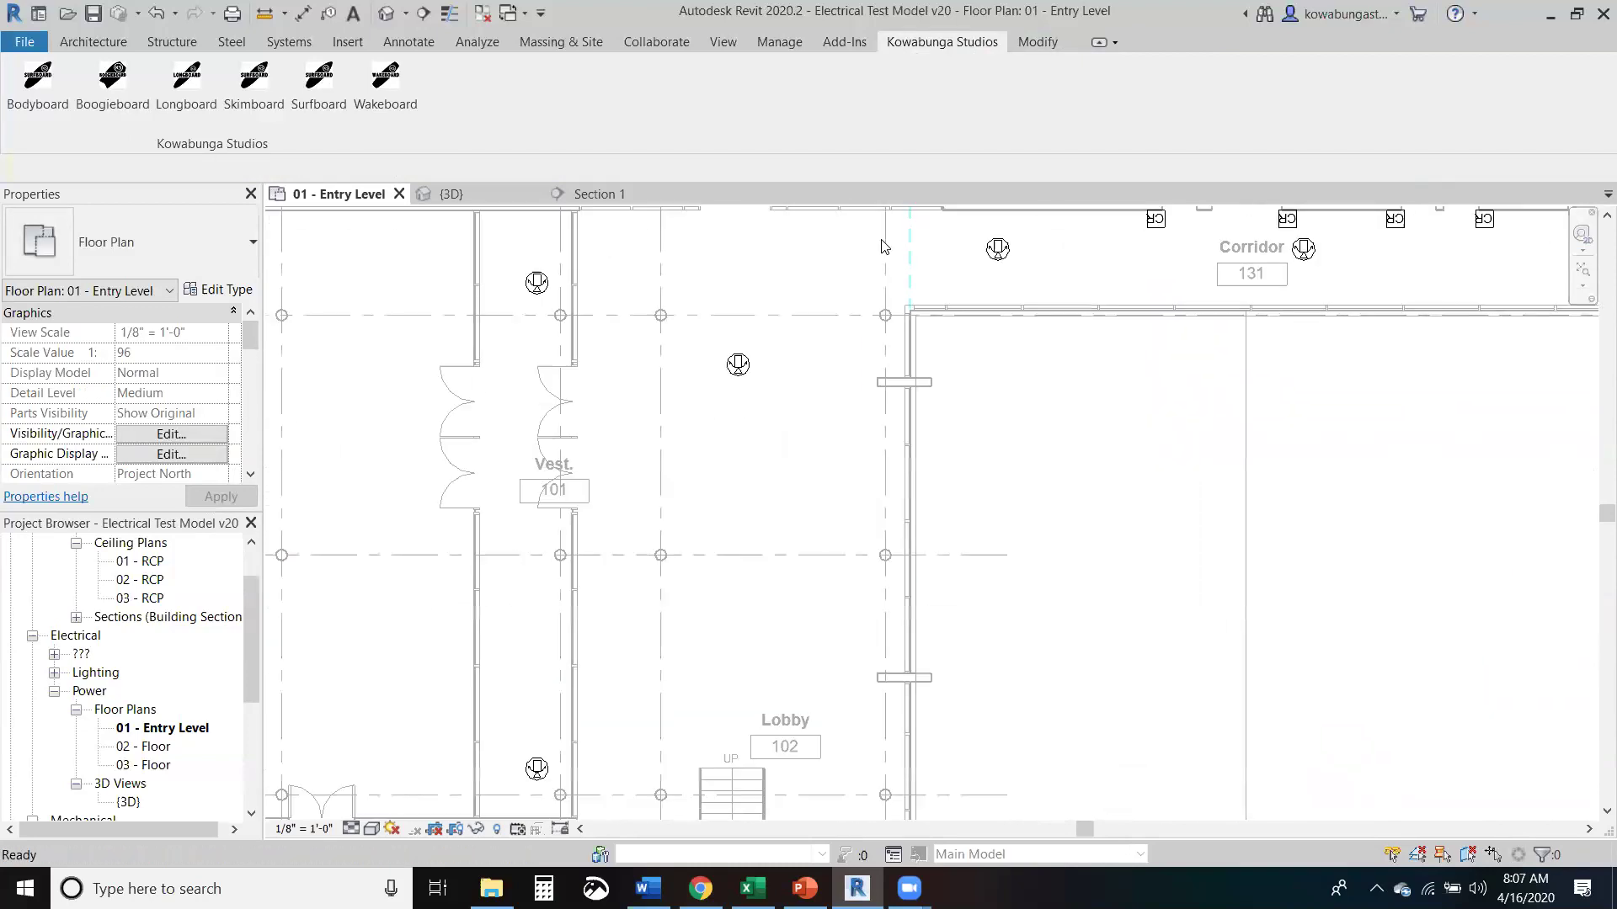
scroll(982, 376, "down", 3, "ctrl")
middle_click_drag(1011, 540, 513, 581)
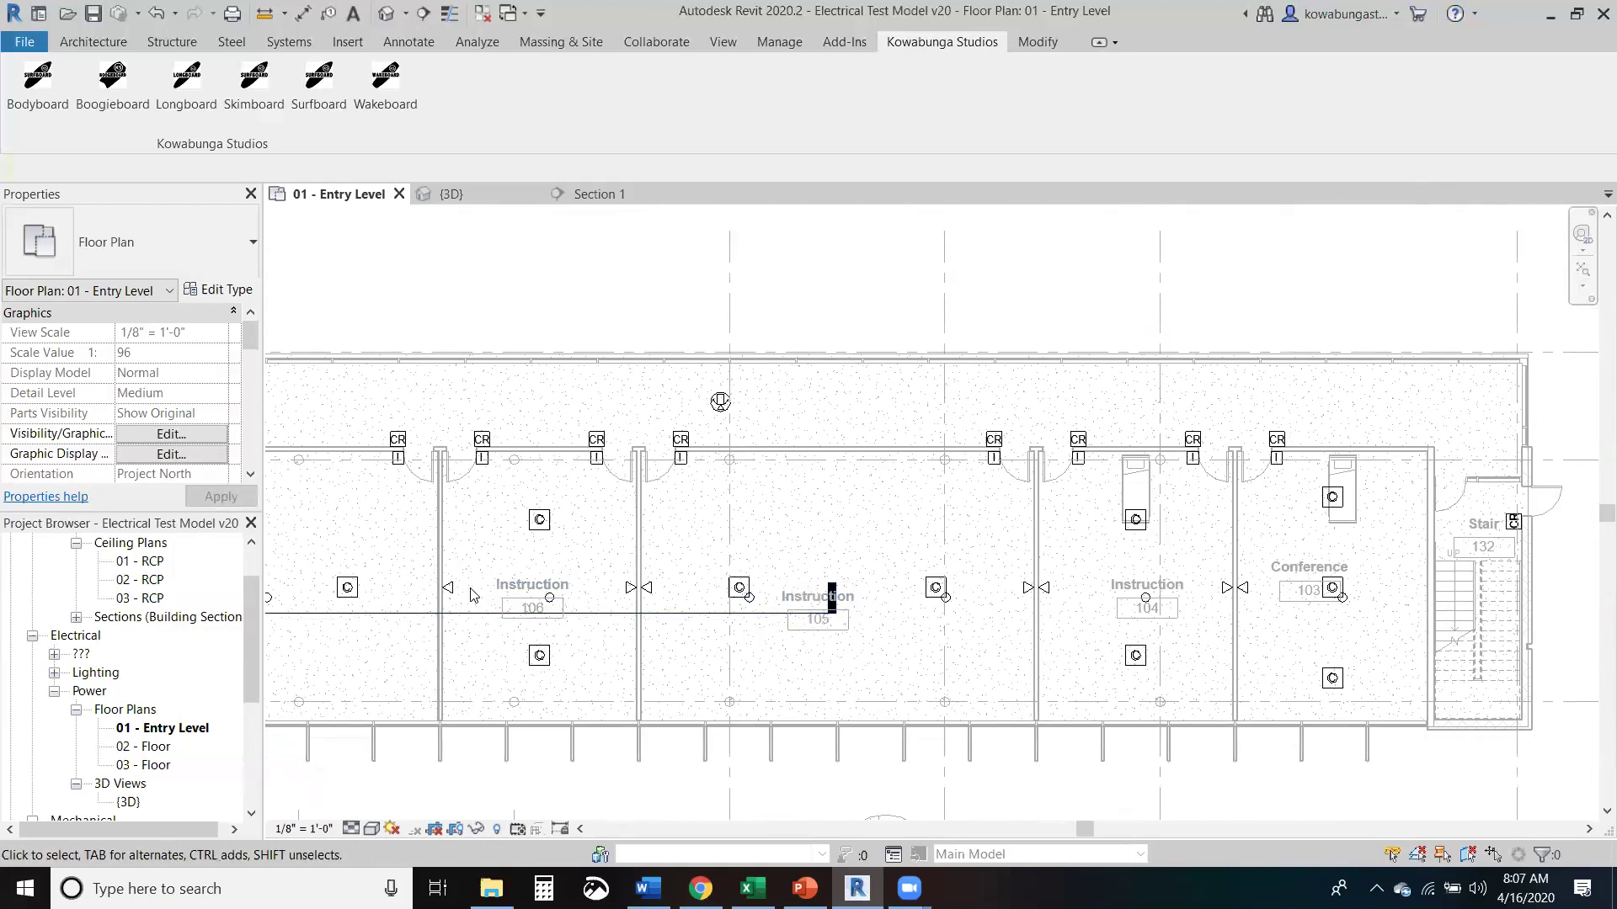
middle_click_drag(842, 643, 1541, 644)
middle_click_drag(977, 618, 1042, 625)
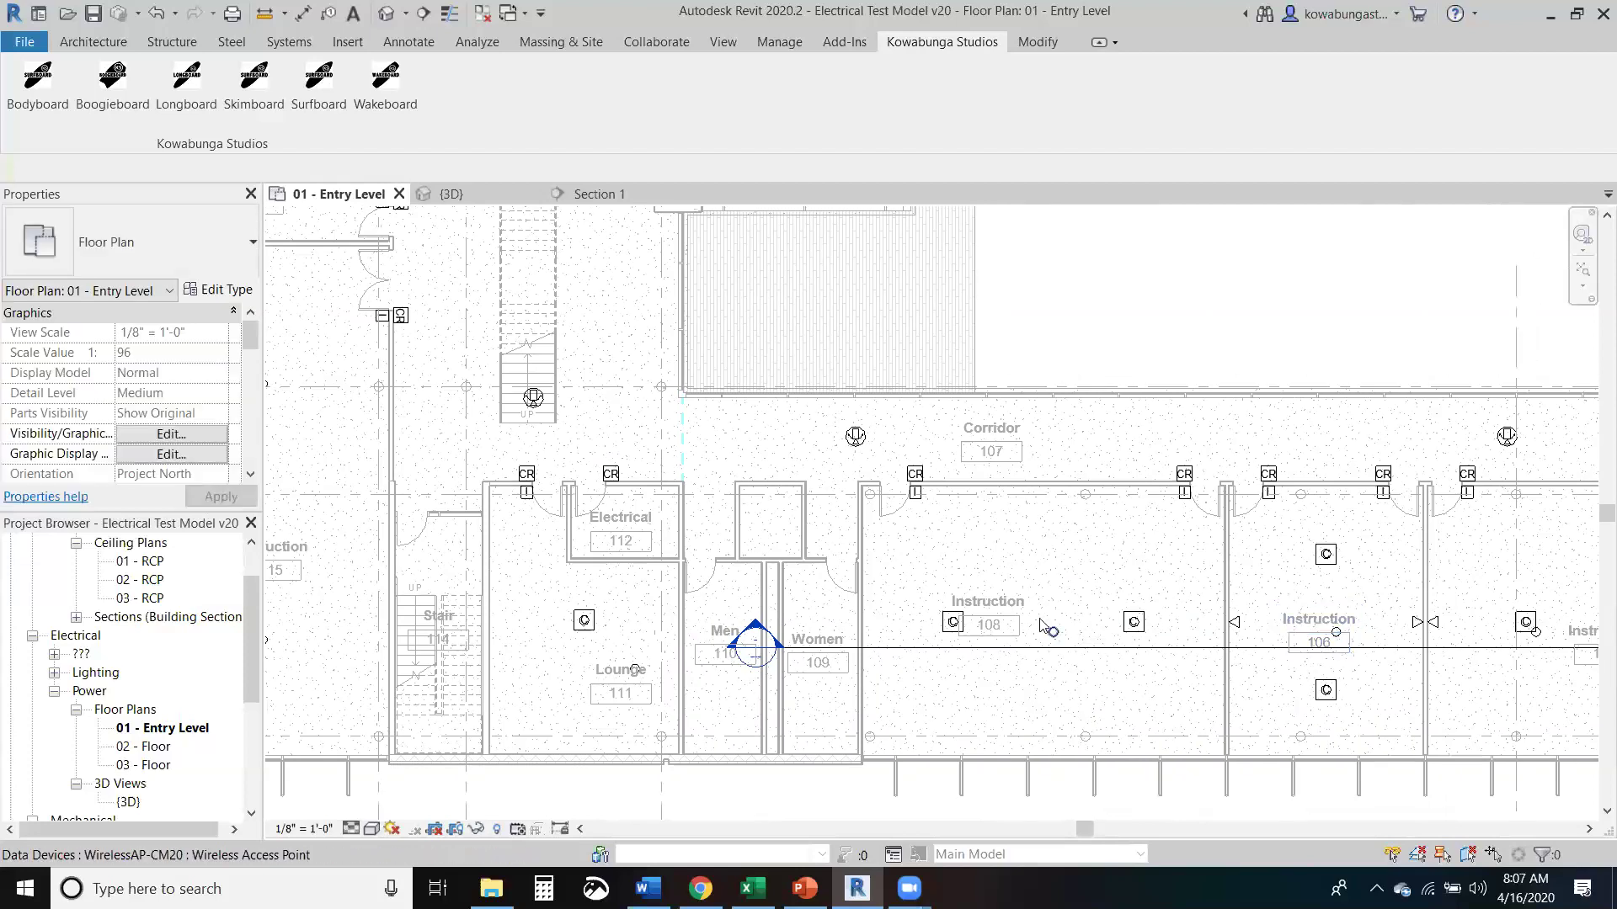
scroll(938, 534, "down", 2)
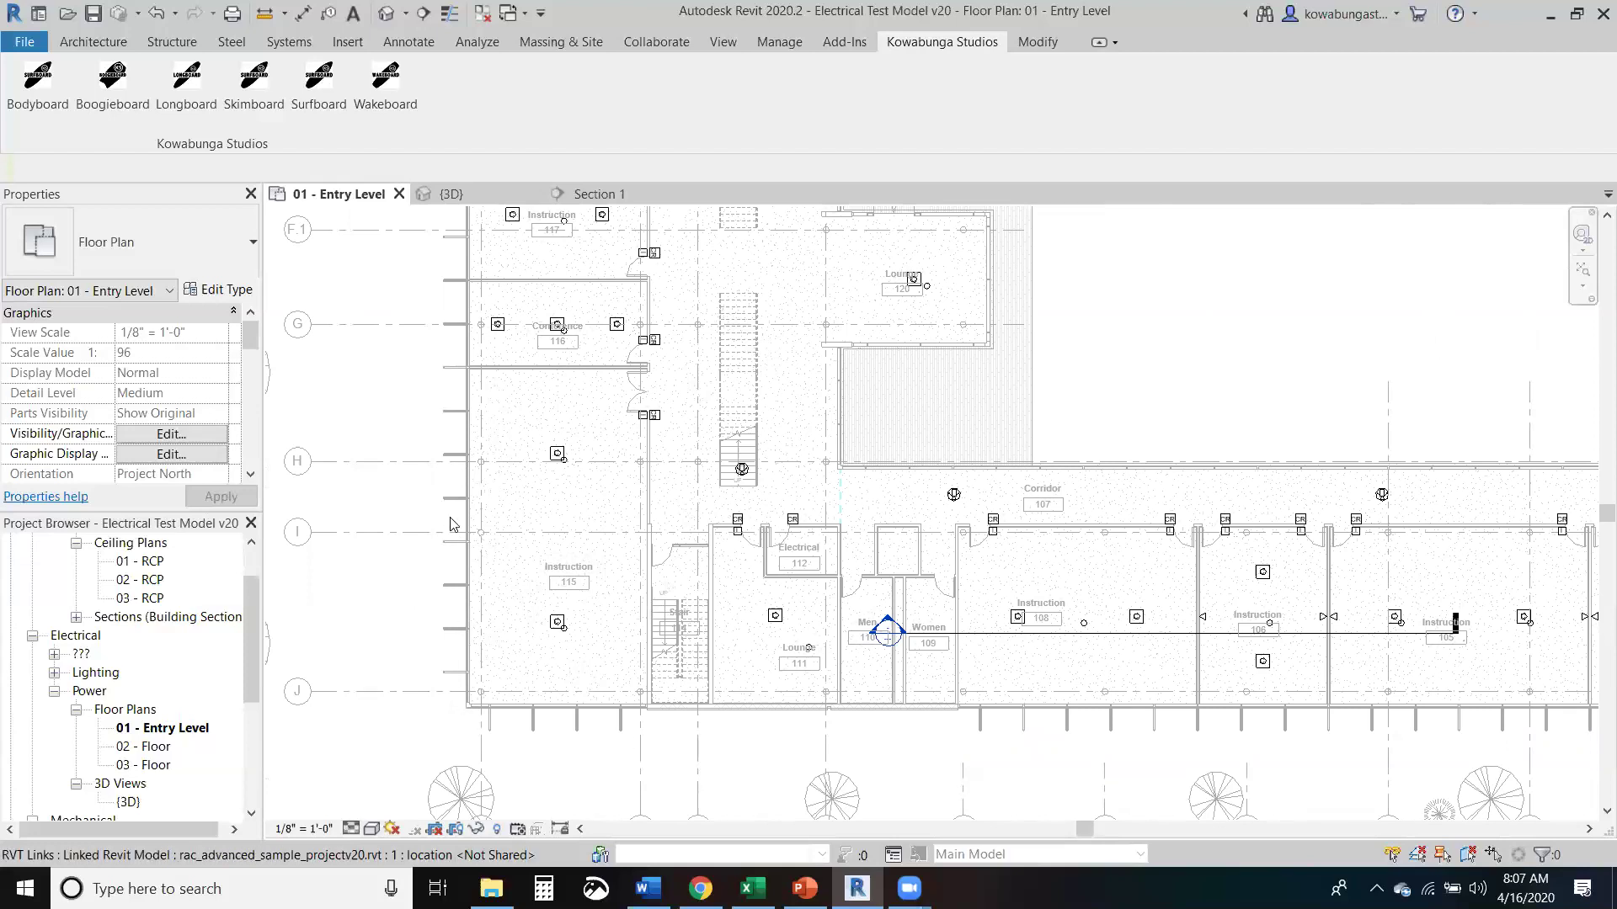
middle_click_drag(508, 482, 522, 606)
middle_click_drag(581, 463, 589, 539)
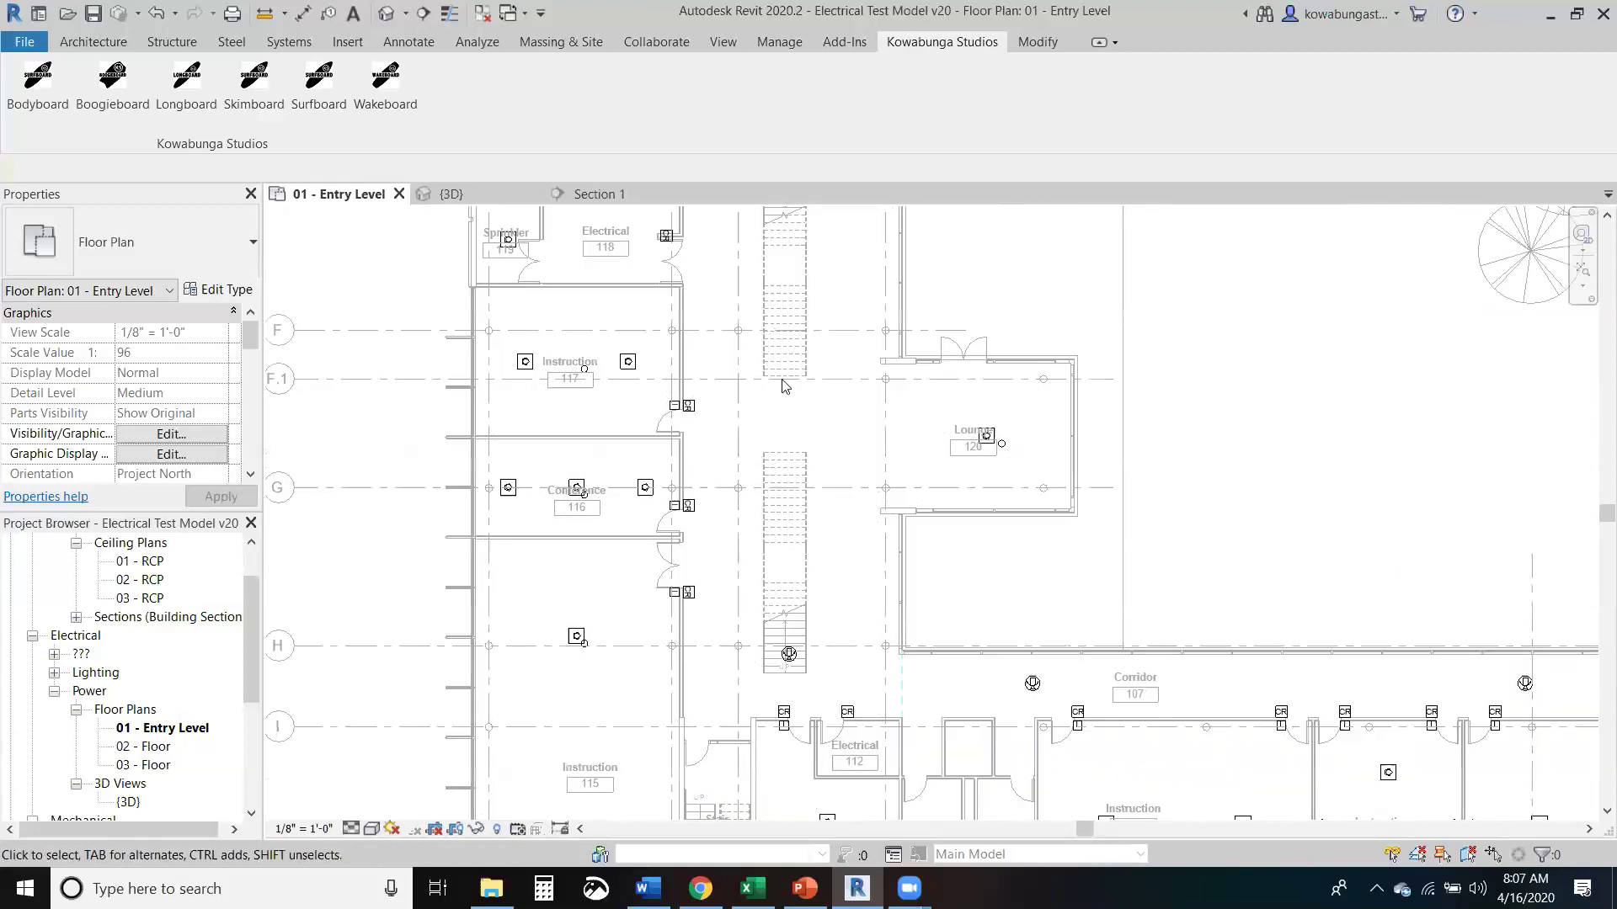
middle_click_drag(787, 387, 805, 560)
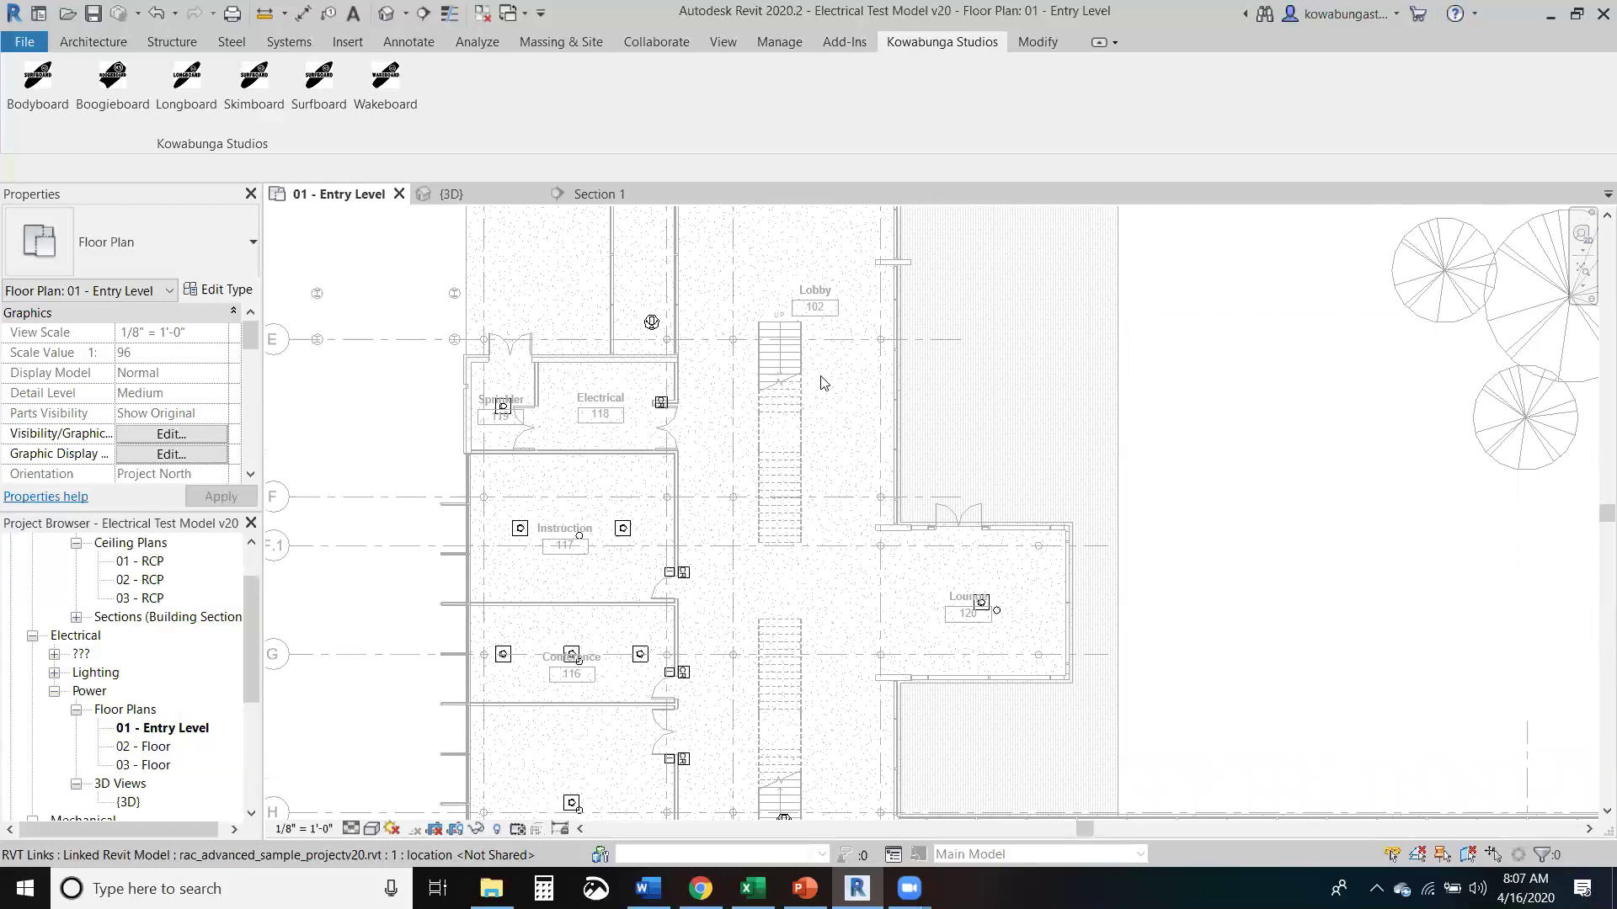
middle_click_drag(853, 350, 804, 667)
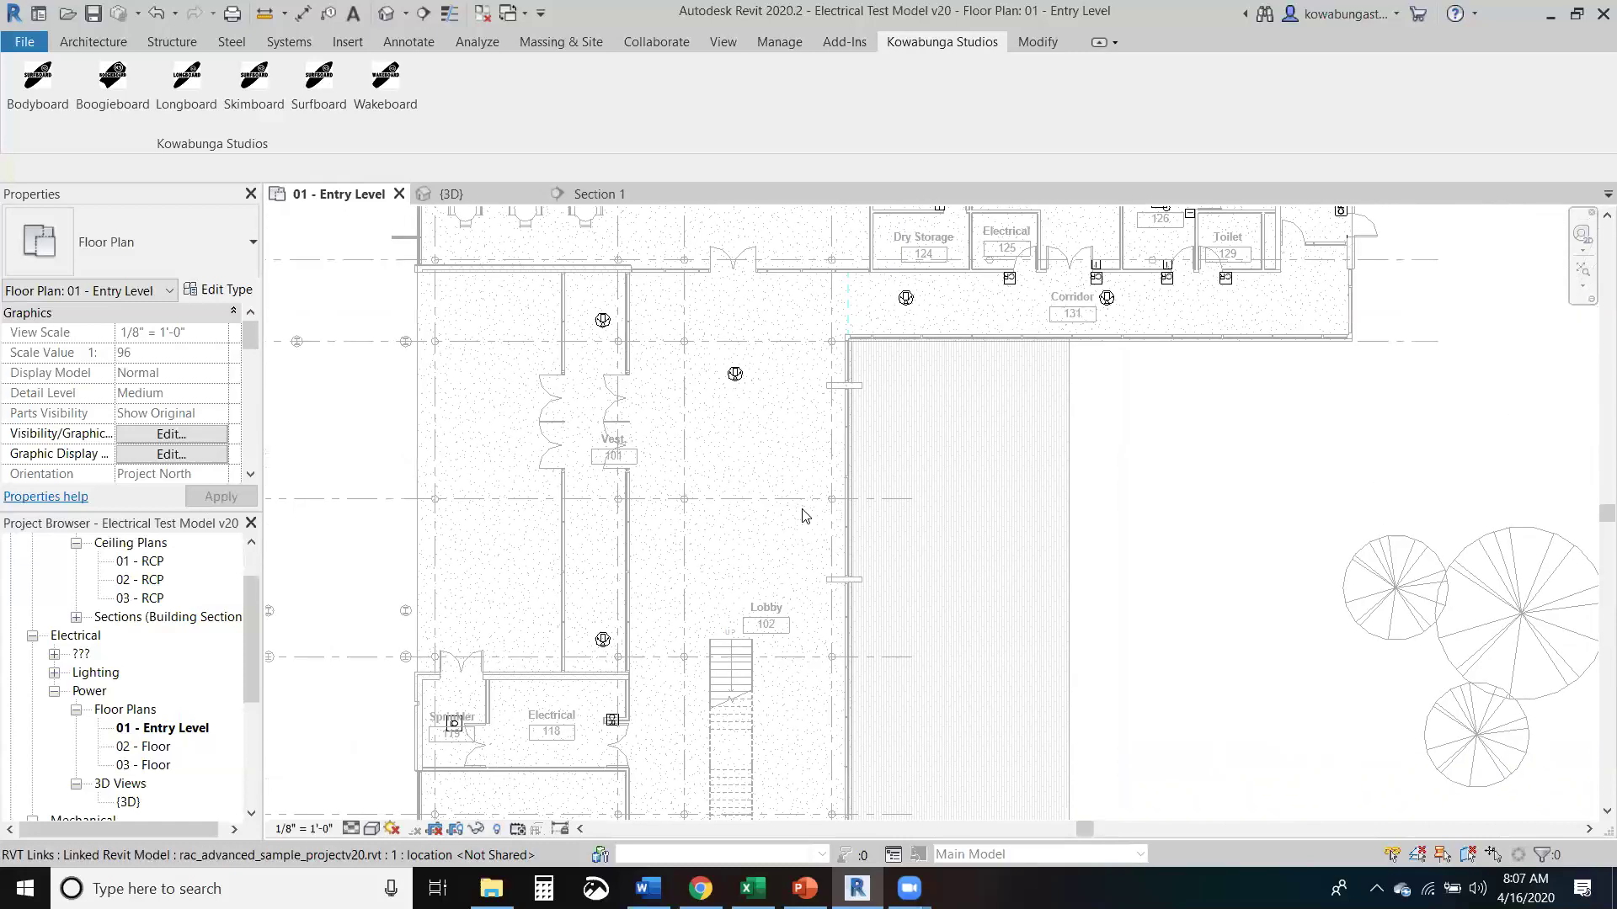
Step: Open the 02 - Floor power plan and pan over the classroom wing's placed devices
left_click(153, 747)
double_click(153, 747)
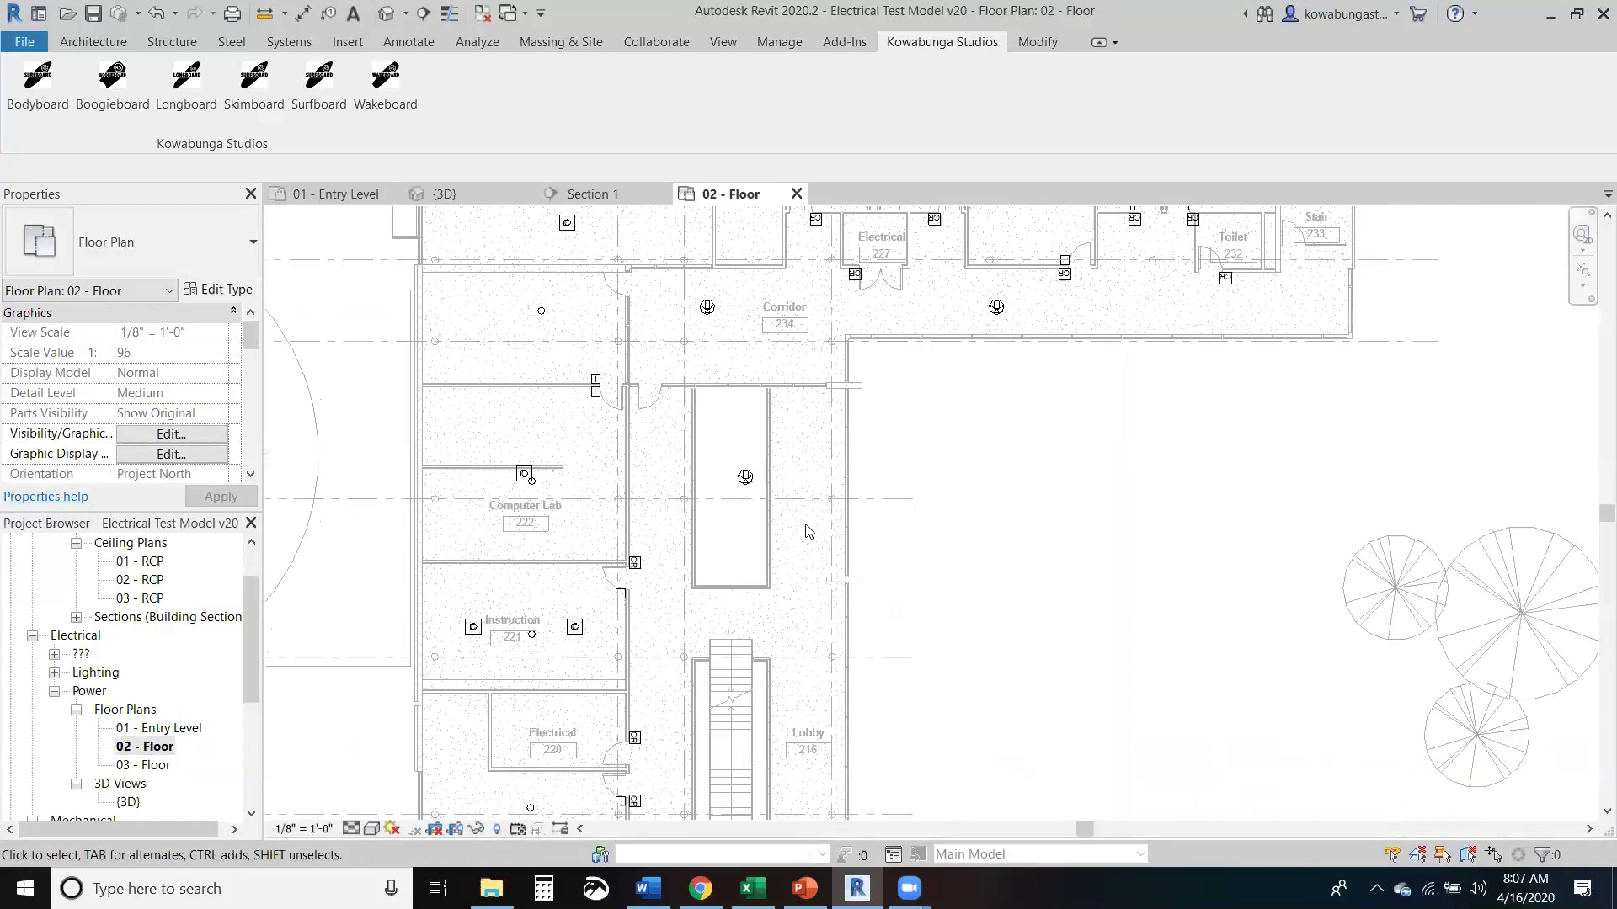
middle_click_drag(1164, 739, 1081, 346)
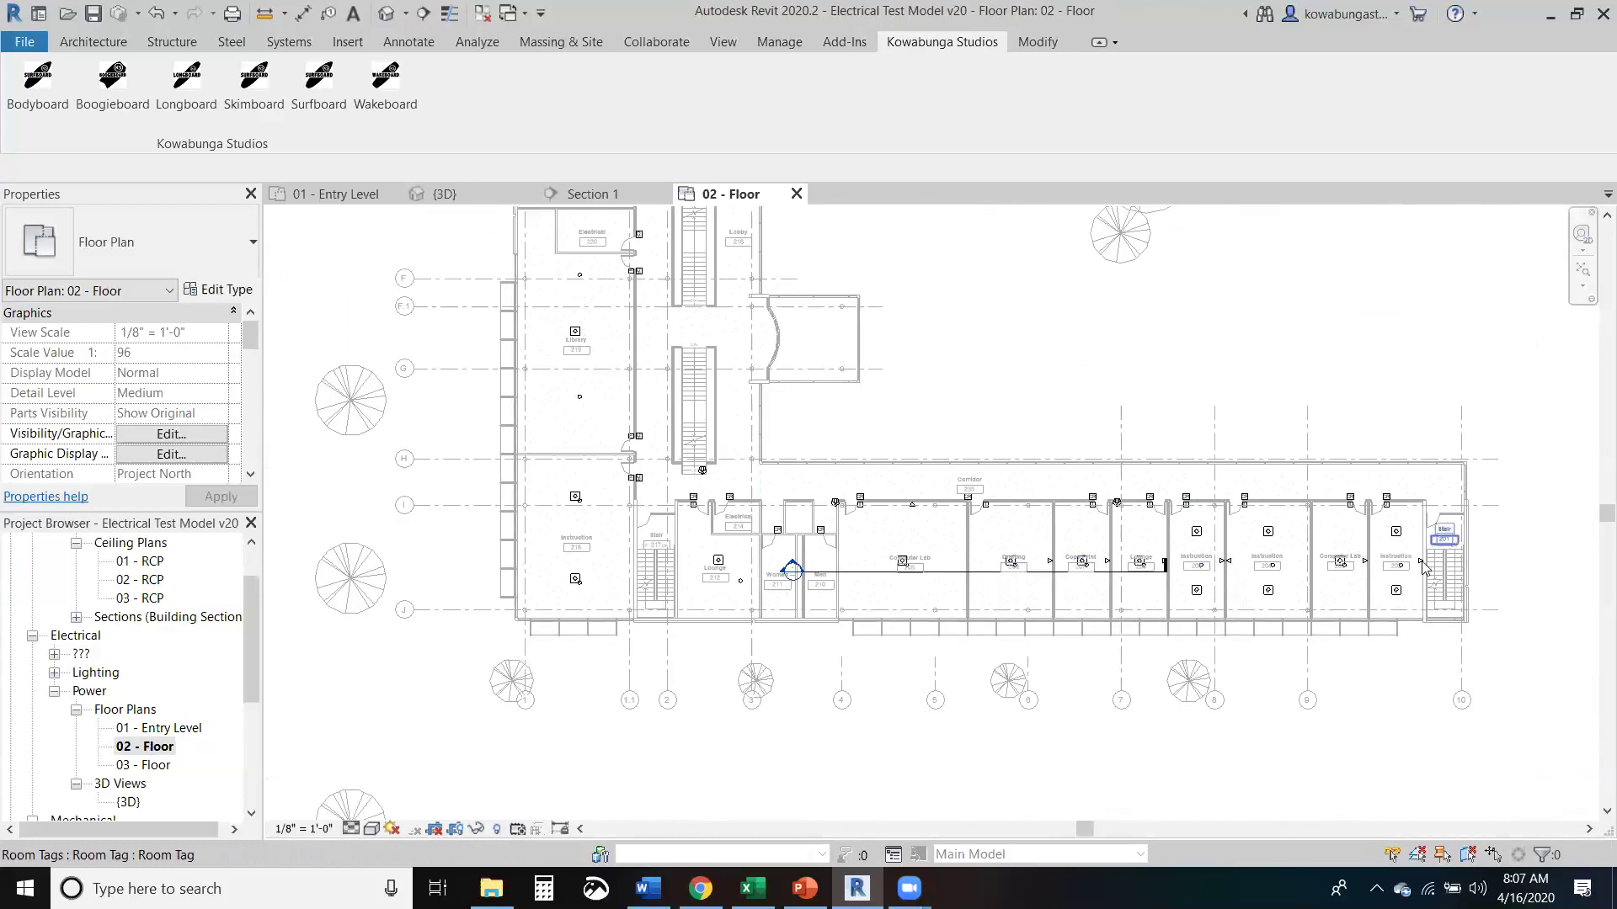
middle_click_drag(831, 336, 809, 481)
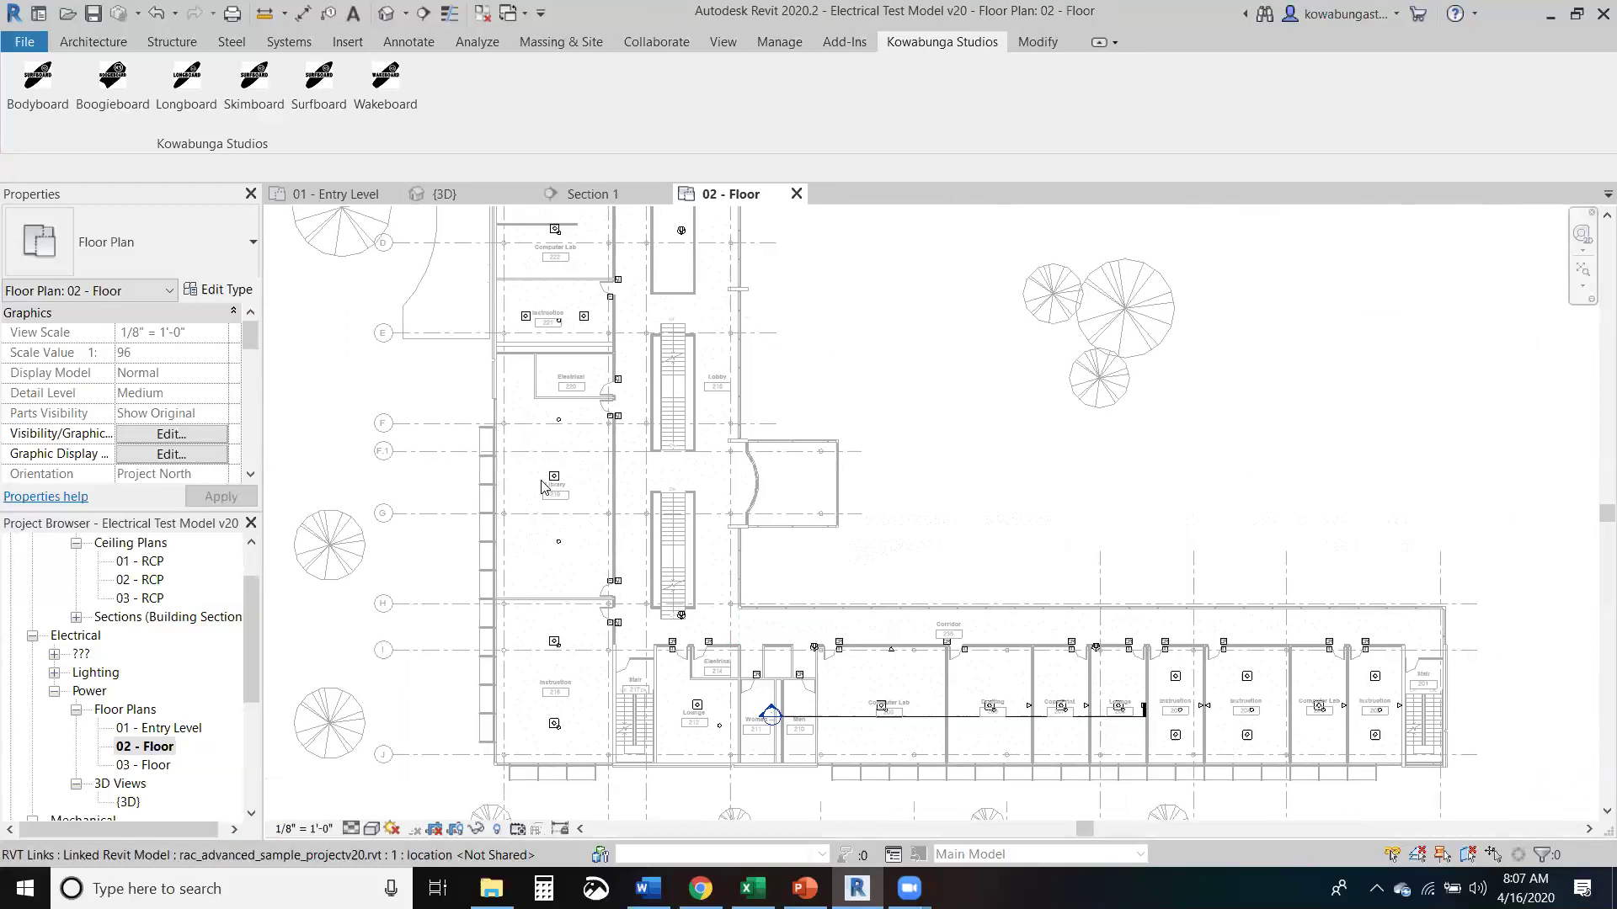
middle_click_drag(761, 272, 753, 428)
middle_click_drag(912, 395, 913, 444)
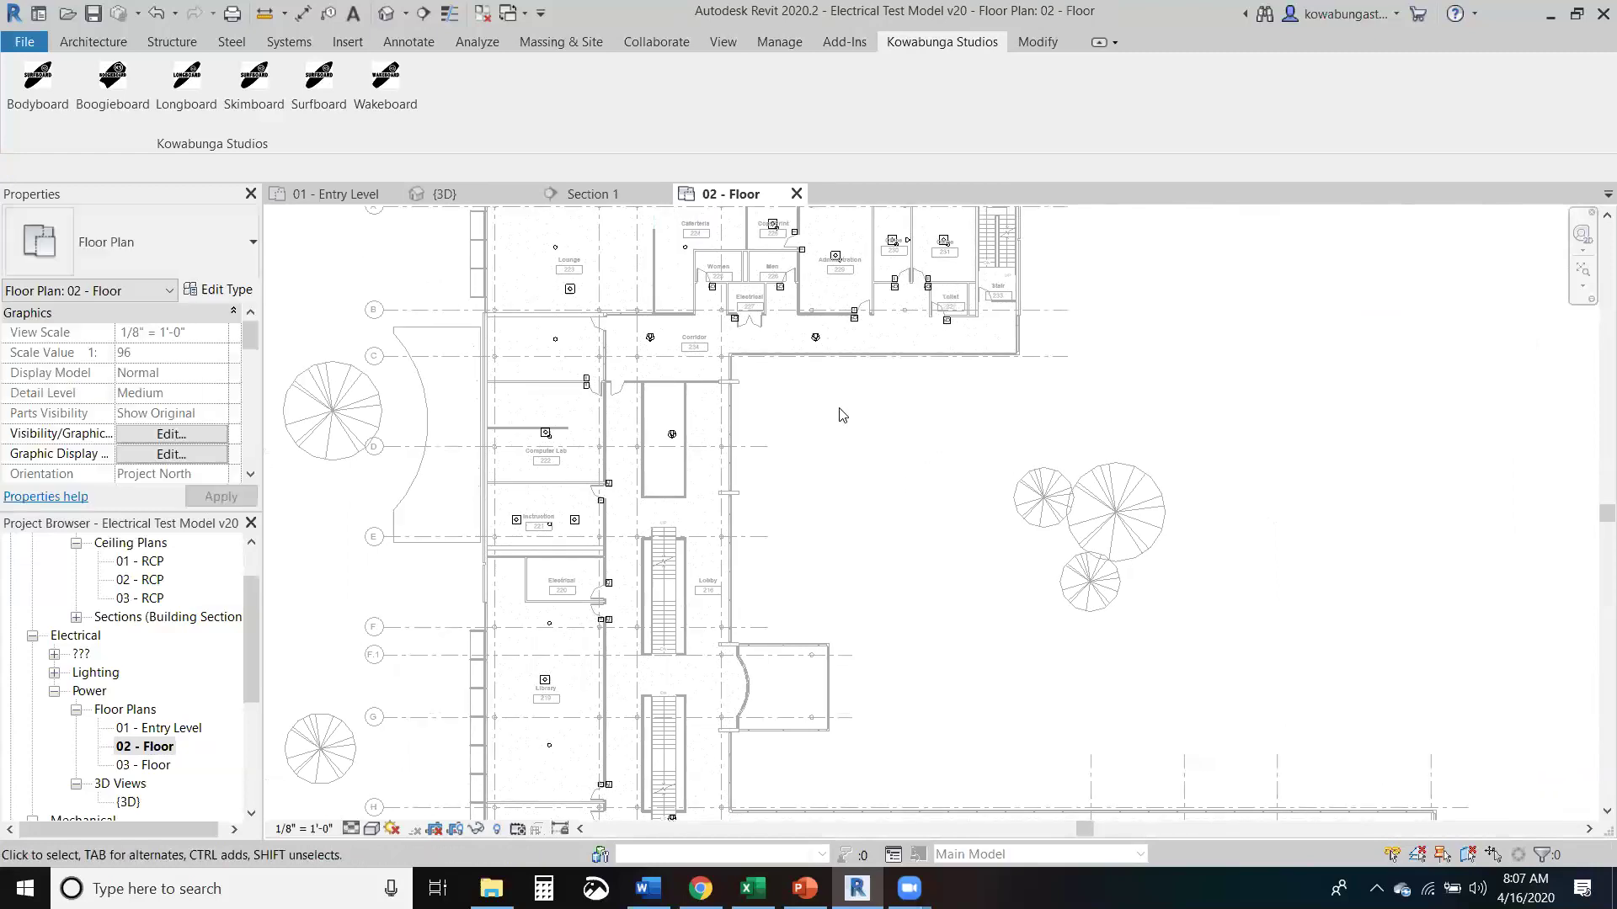
middle_click_drag(1045, 548, 1010, 463)
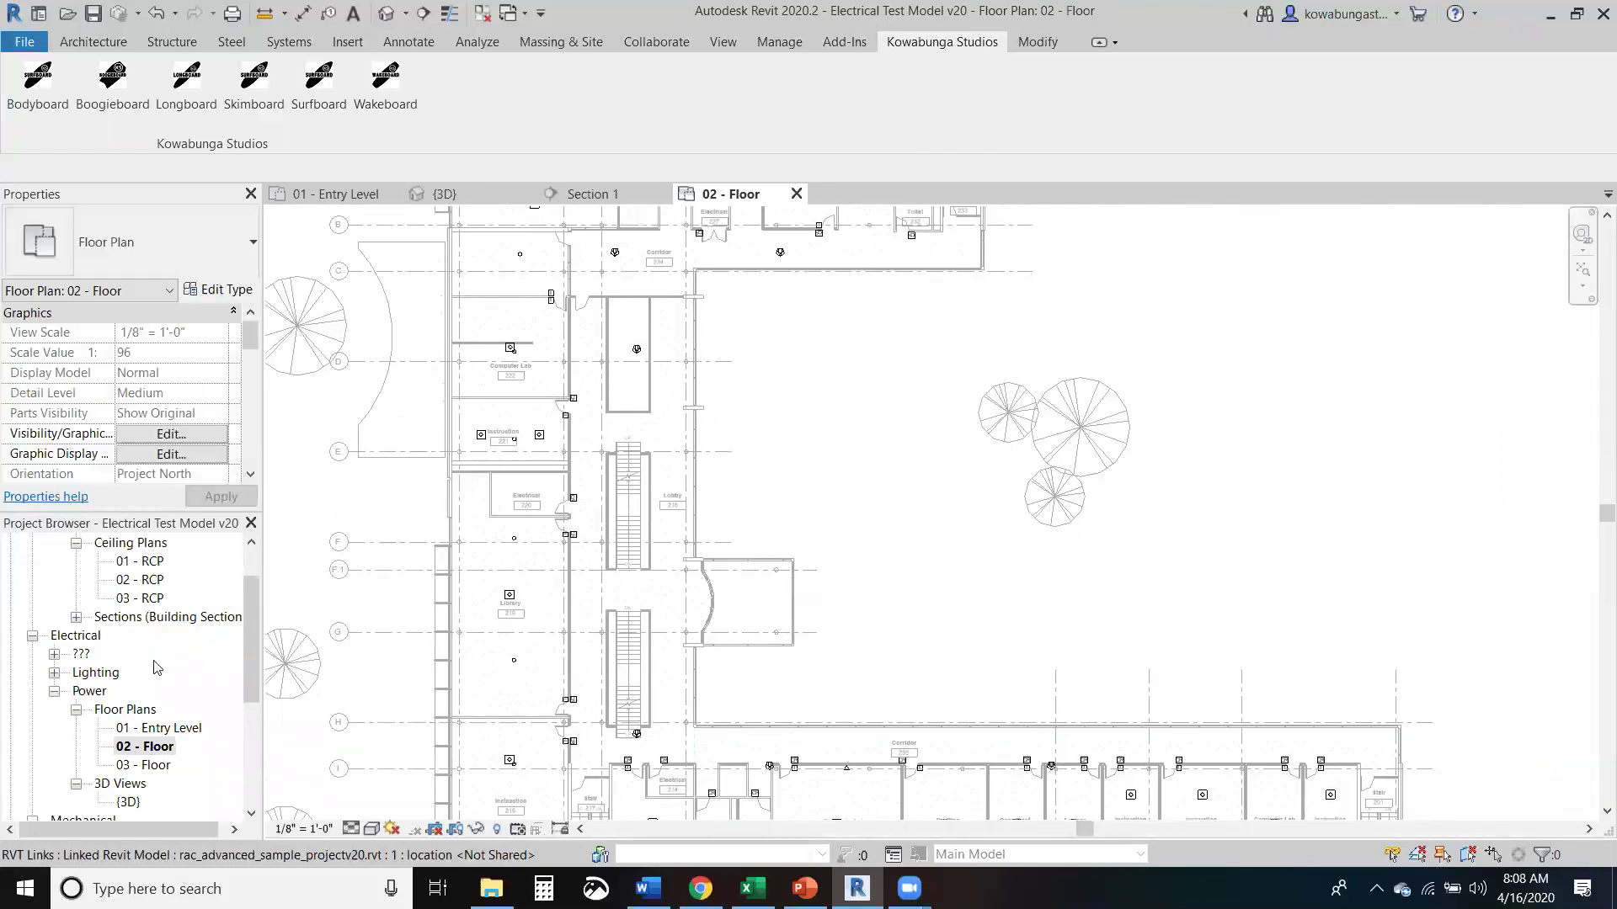
Step: Open the 01 - RCP ceiling plan and zoom to Instruction rooms 108, 106 and 105
left_click(155, 766)
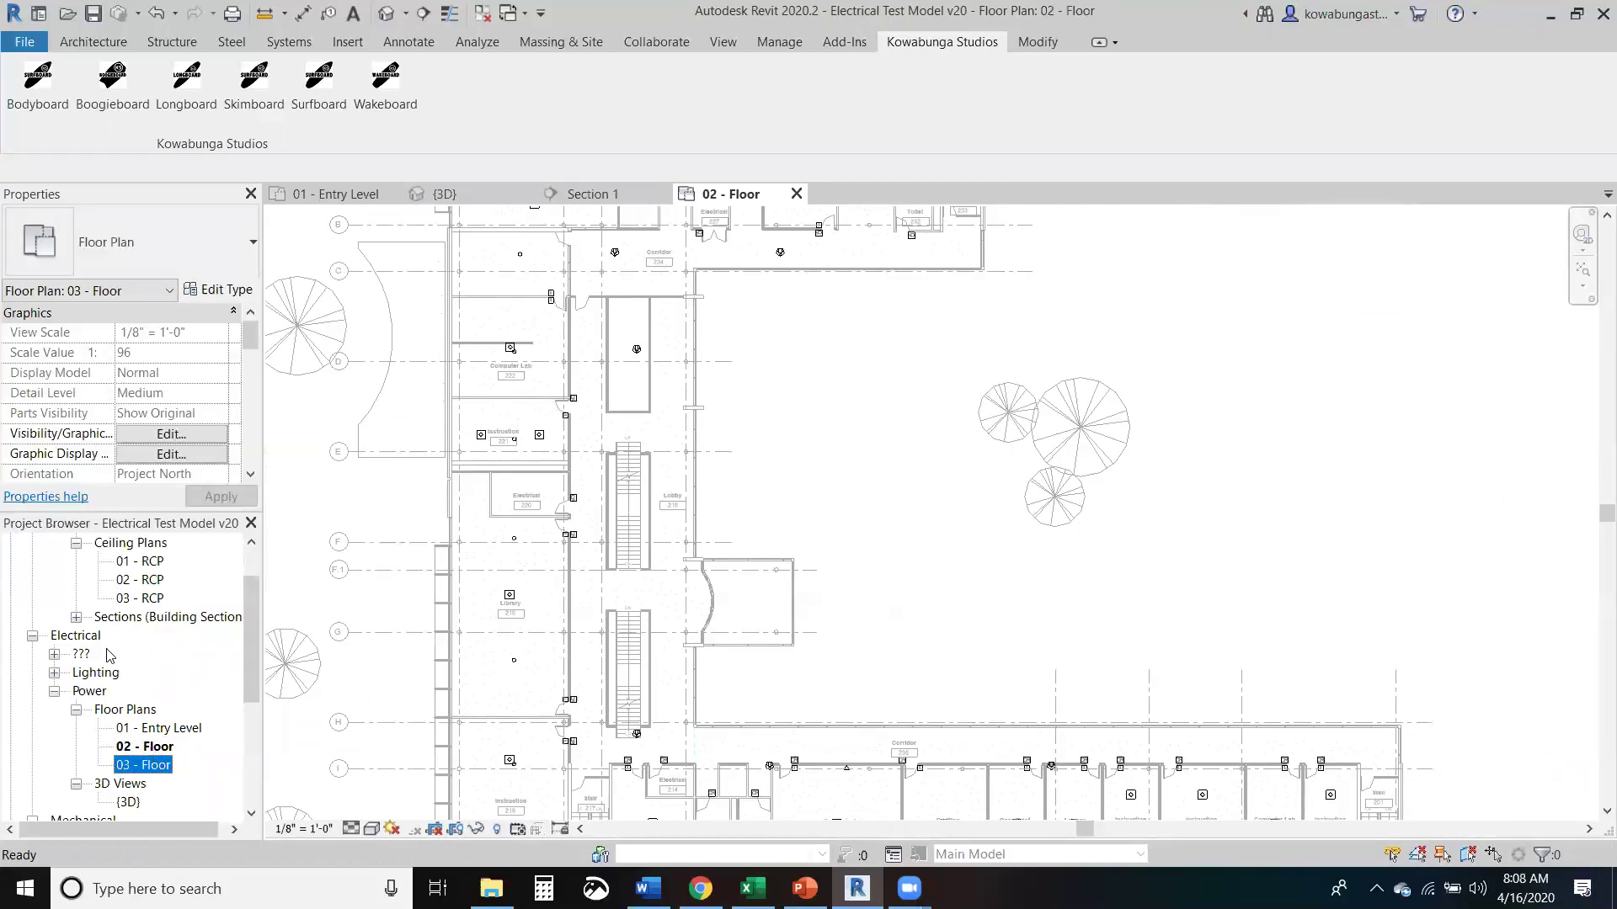
double_click(153, 562)
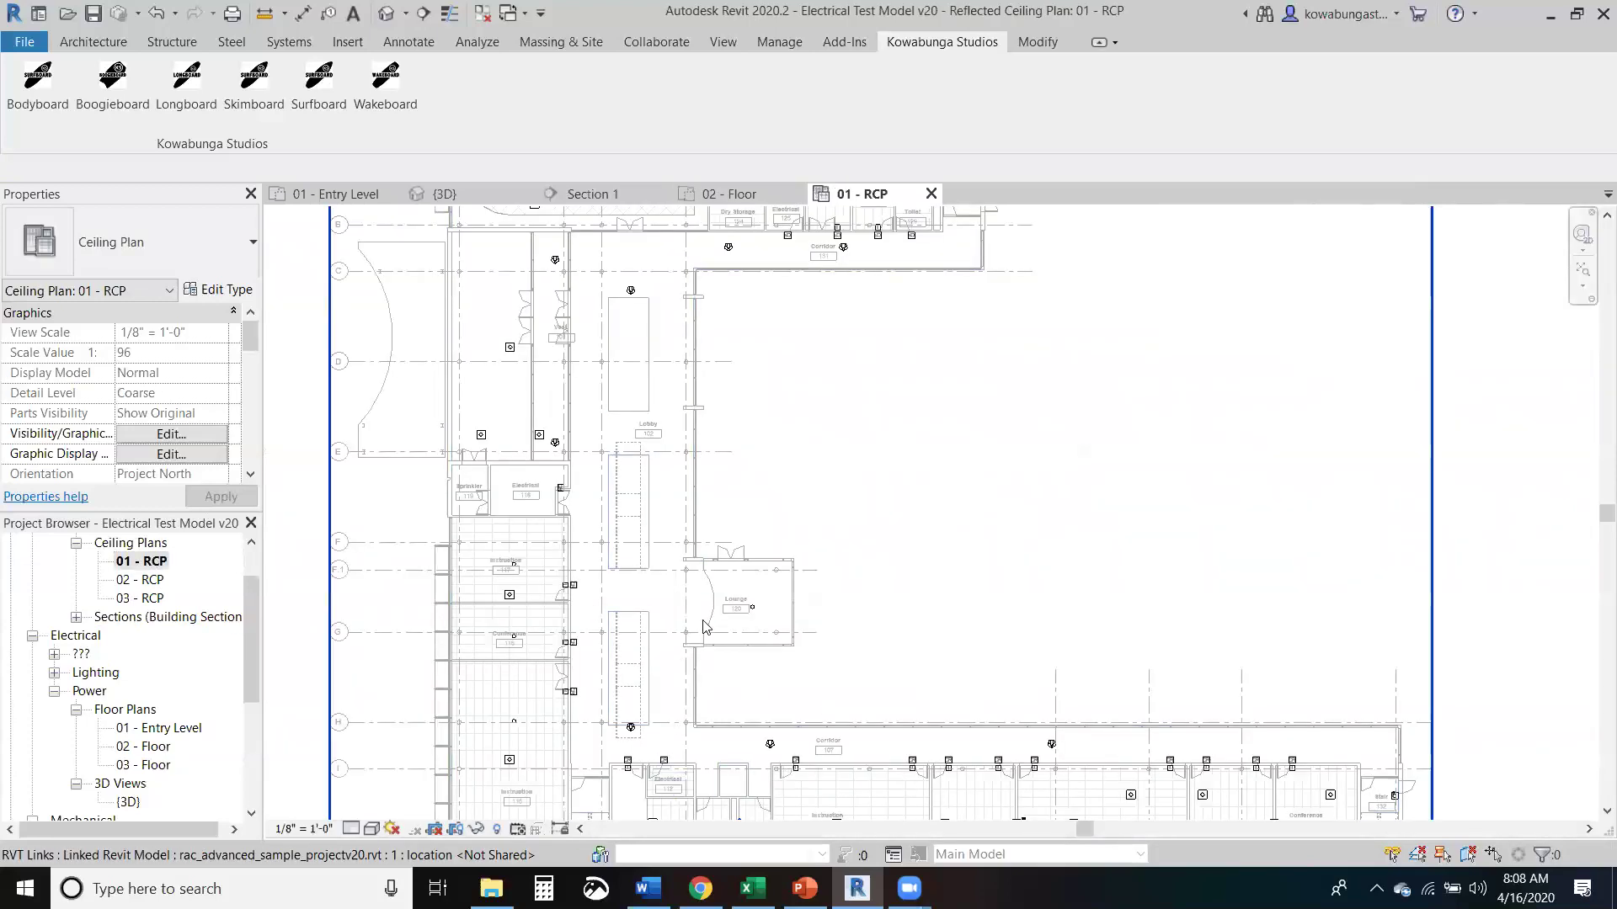
scroll(1371, 674, "up", 5)
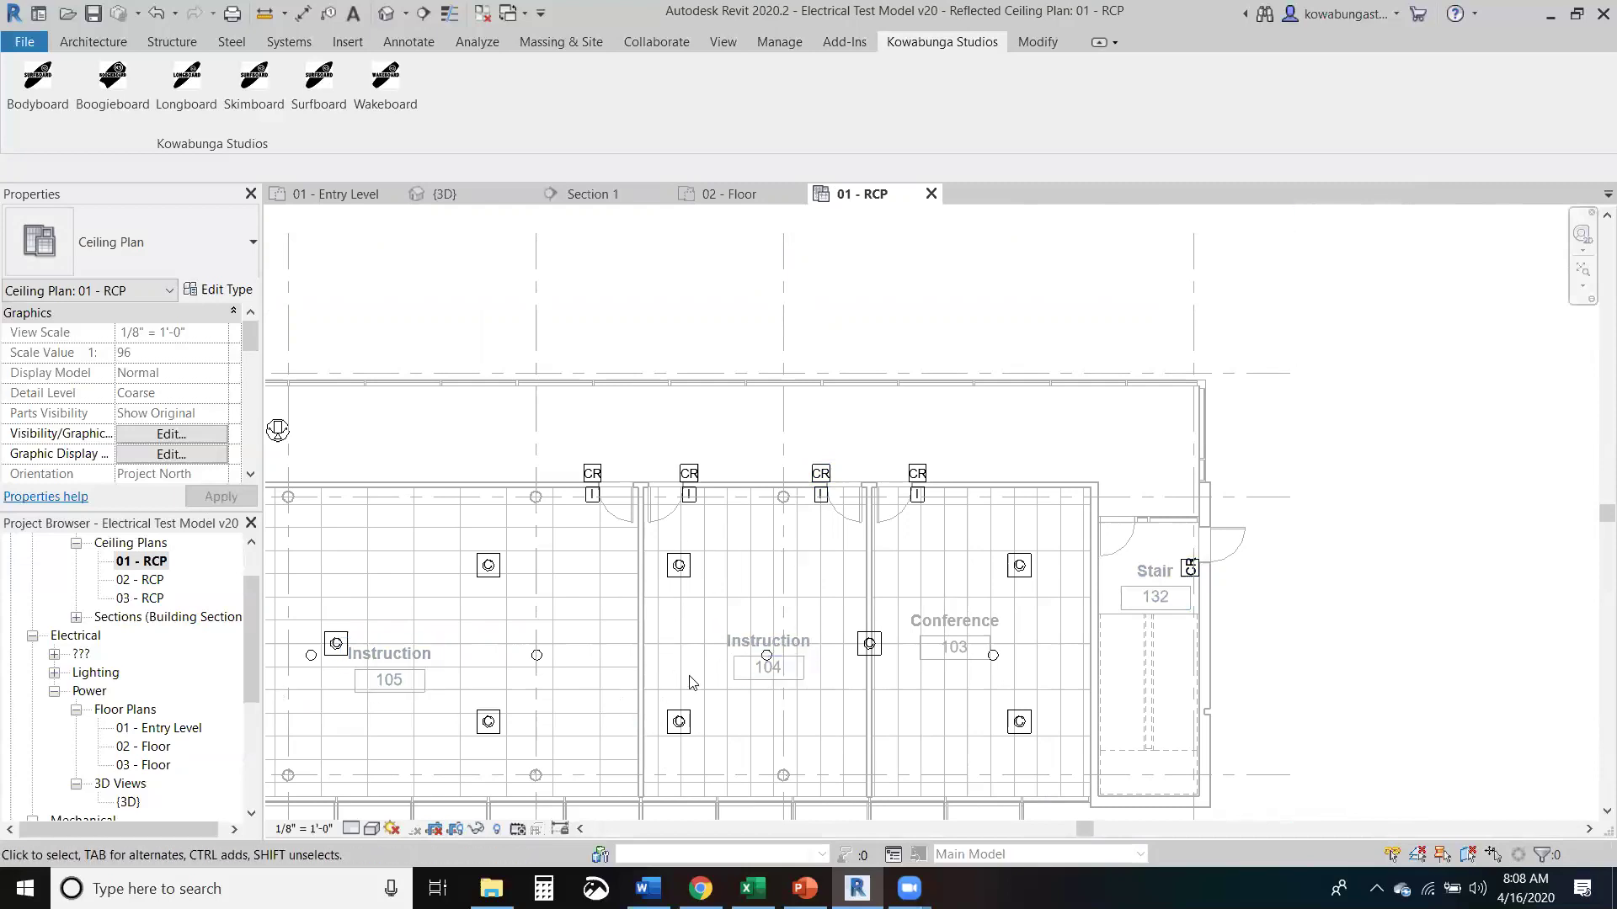
scroll(745, 617, "down", 2)
middle_click_drag(745, 618, 733, 741)
scroll(733, 752, "up", 3)
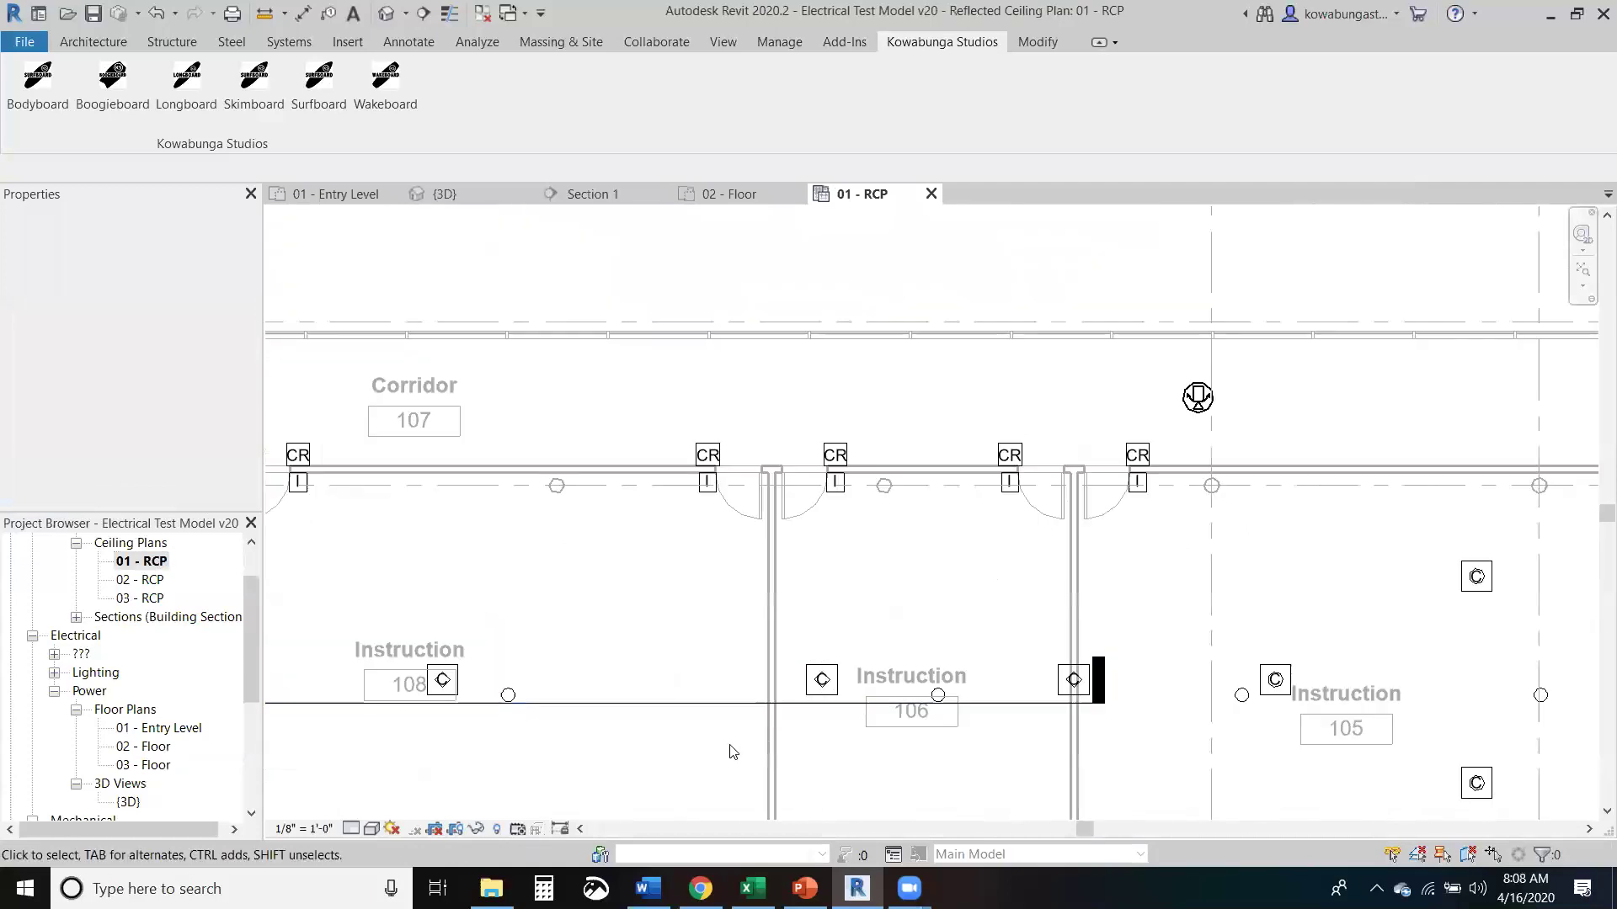
Step: Go to the Section 2 view from its section line and display it at Fine detail, Shaded
left_click(676, 718)
right_click(678, 720)
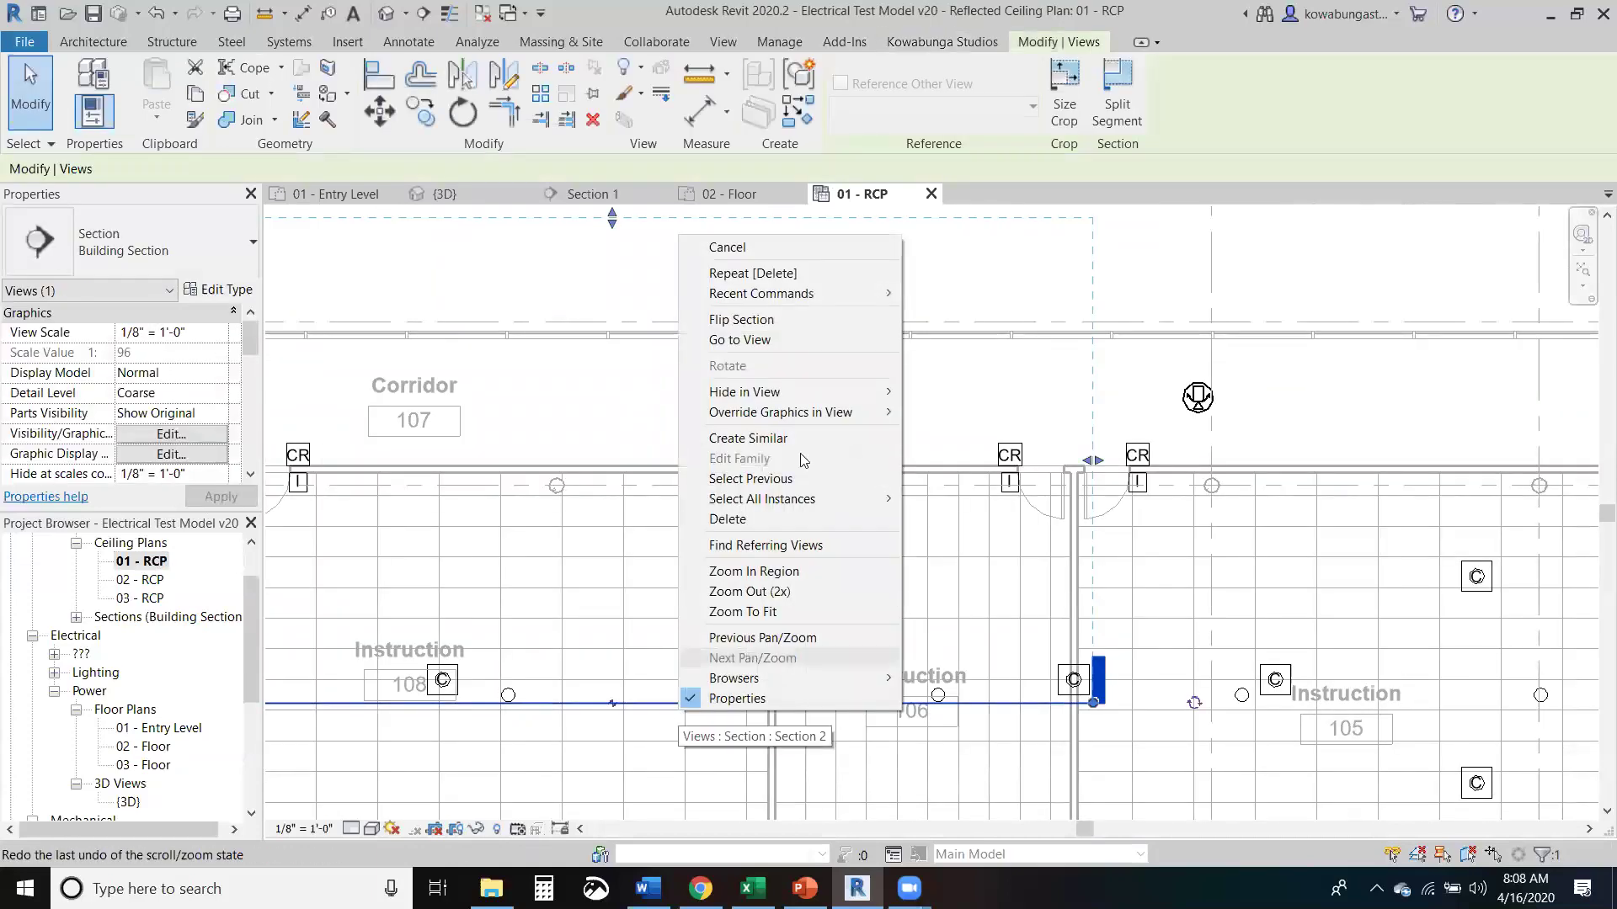
left_click(820, 341)
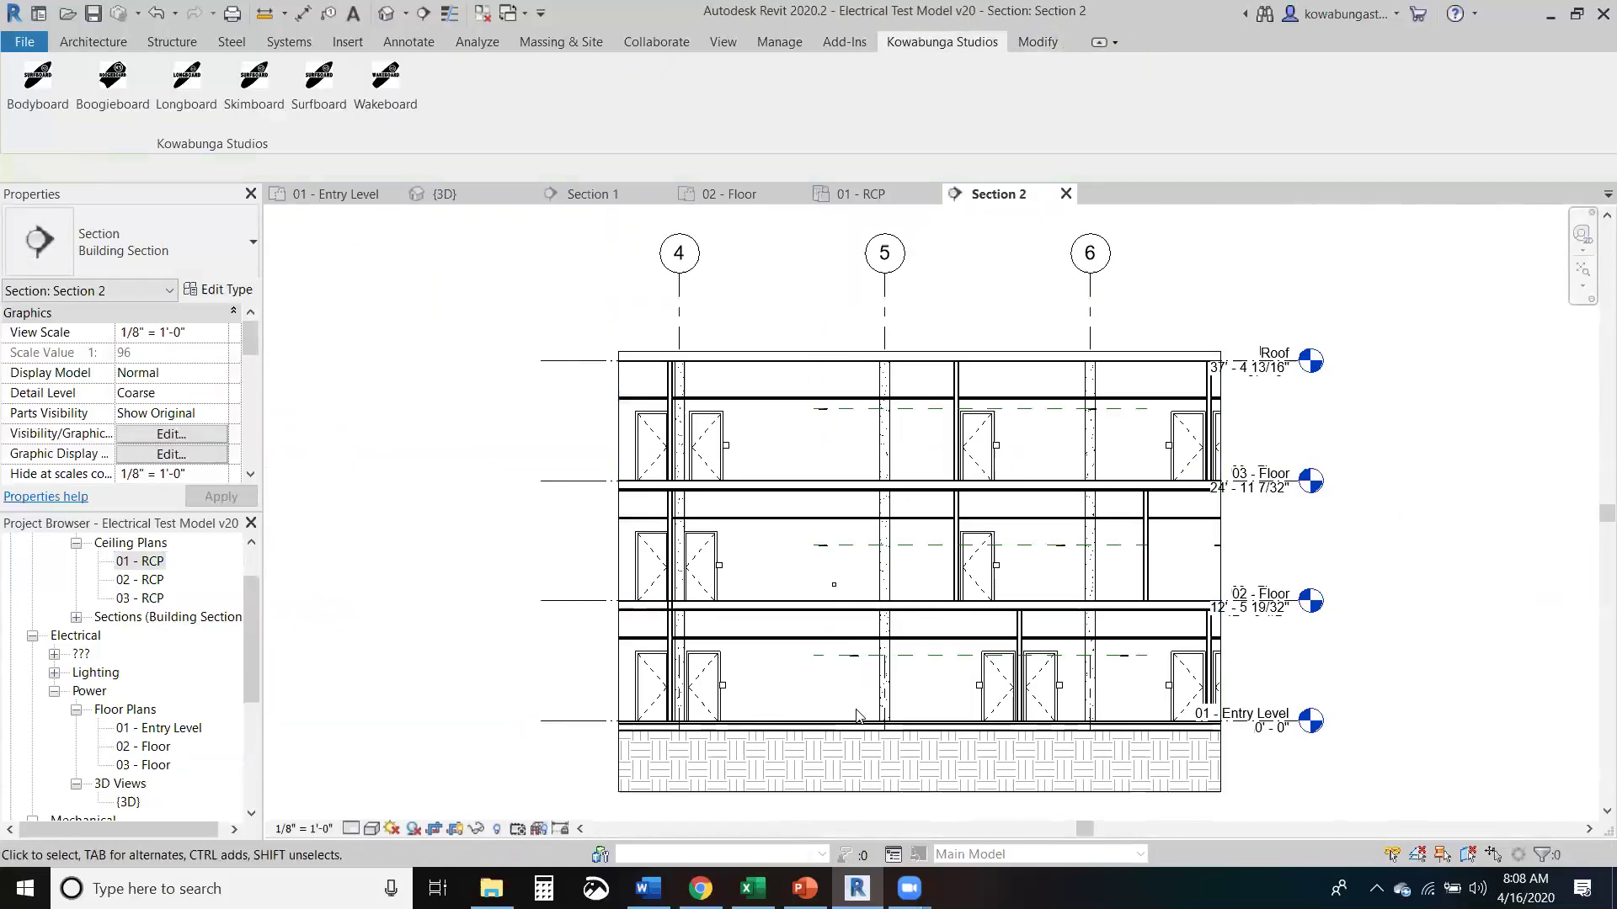
scroll(724, 741, "up", 3)
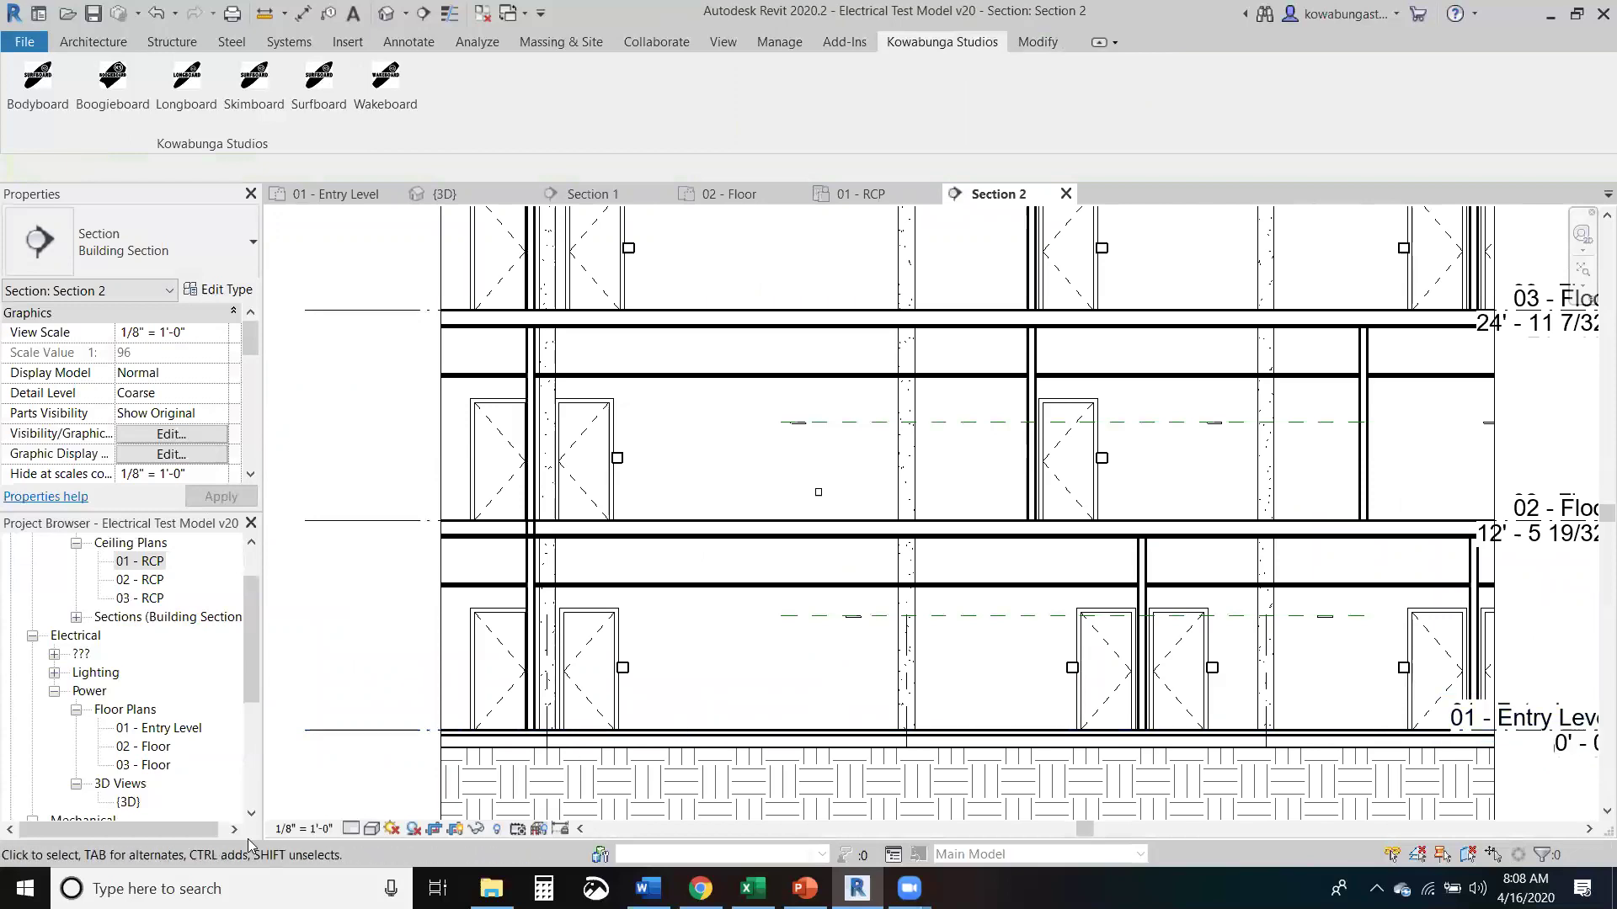
left_click(351, 829)
left_click(374, 803)
left_click(372, 832)
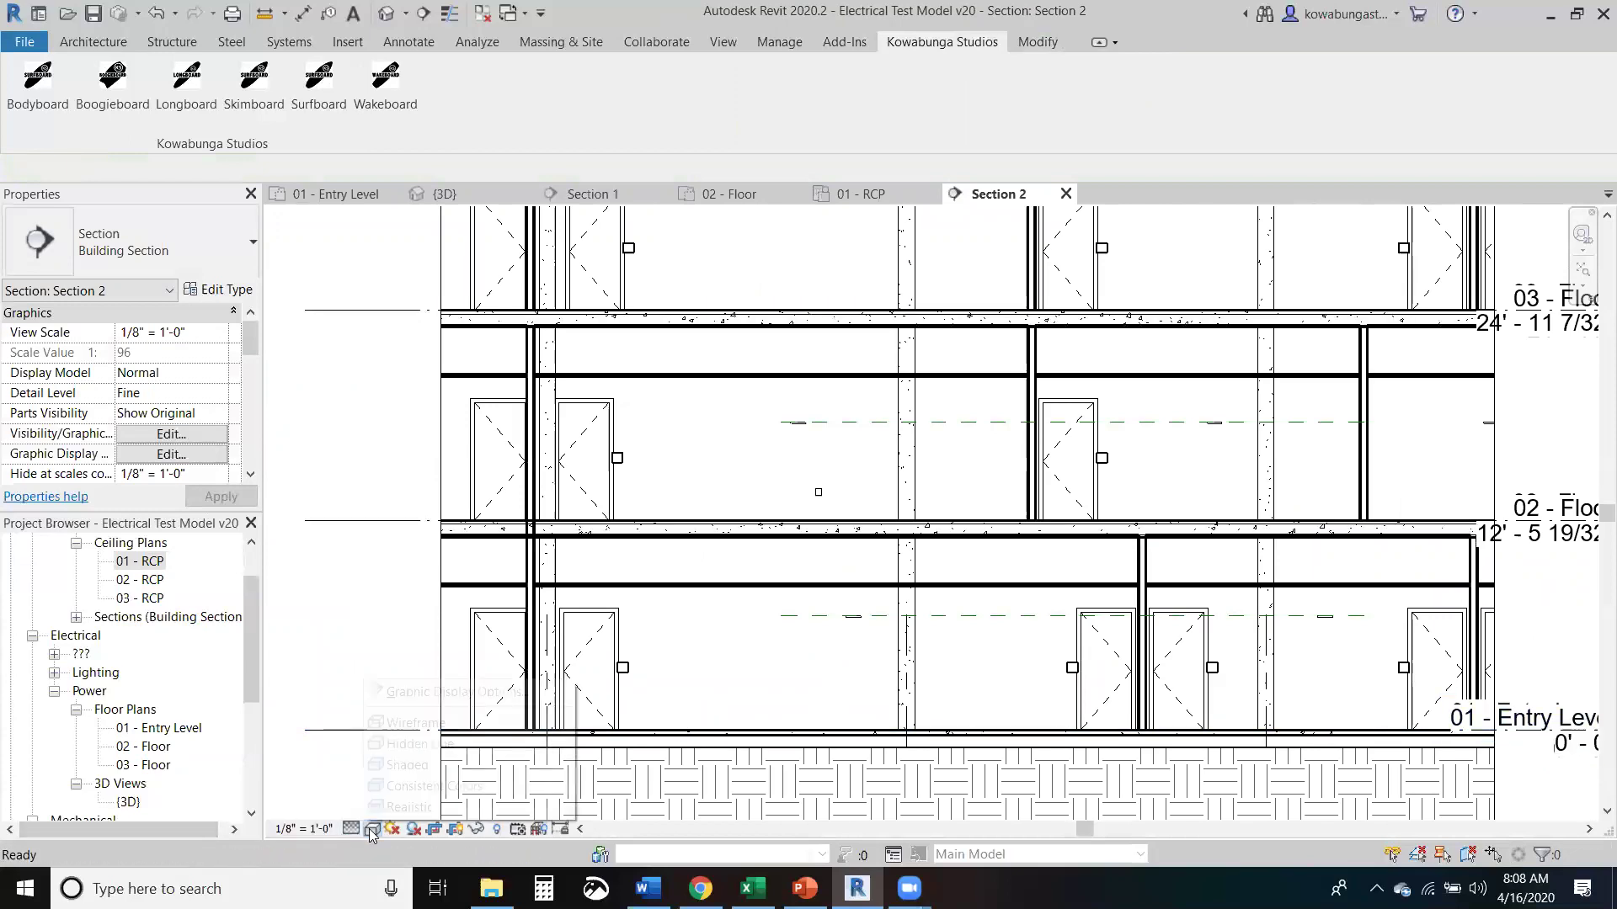
left_click(396, 765)
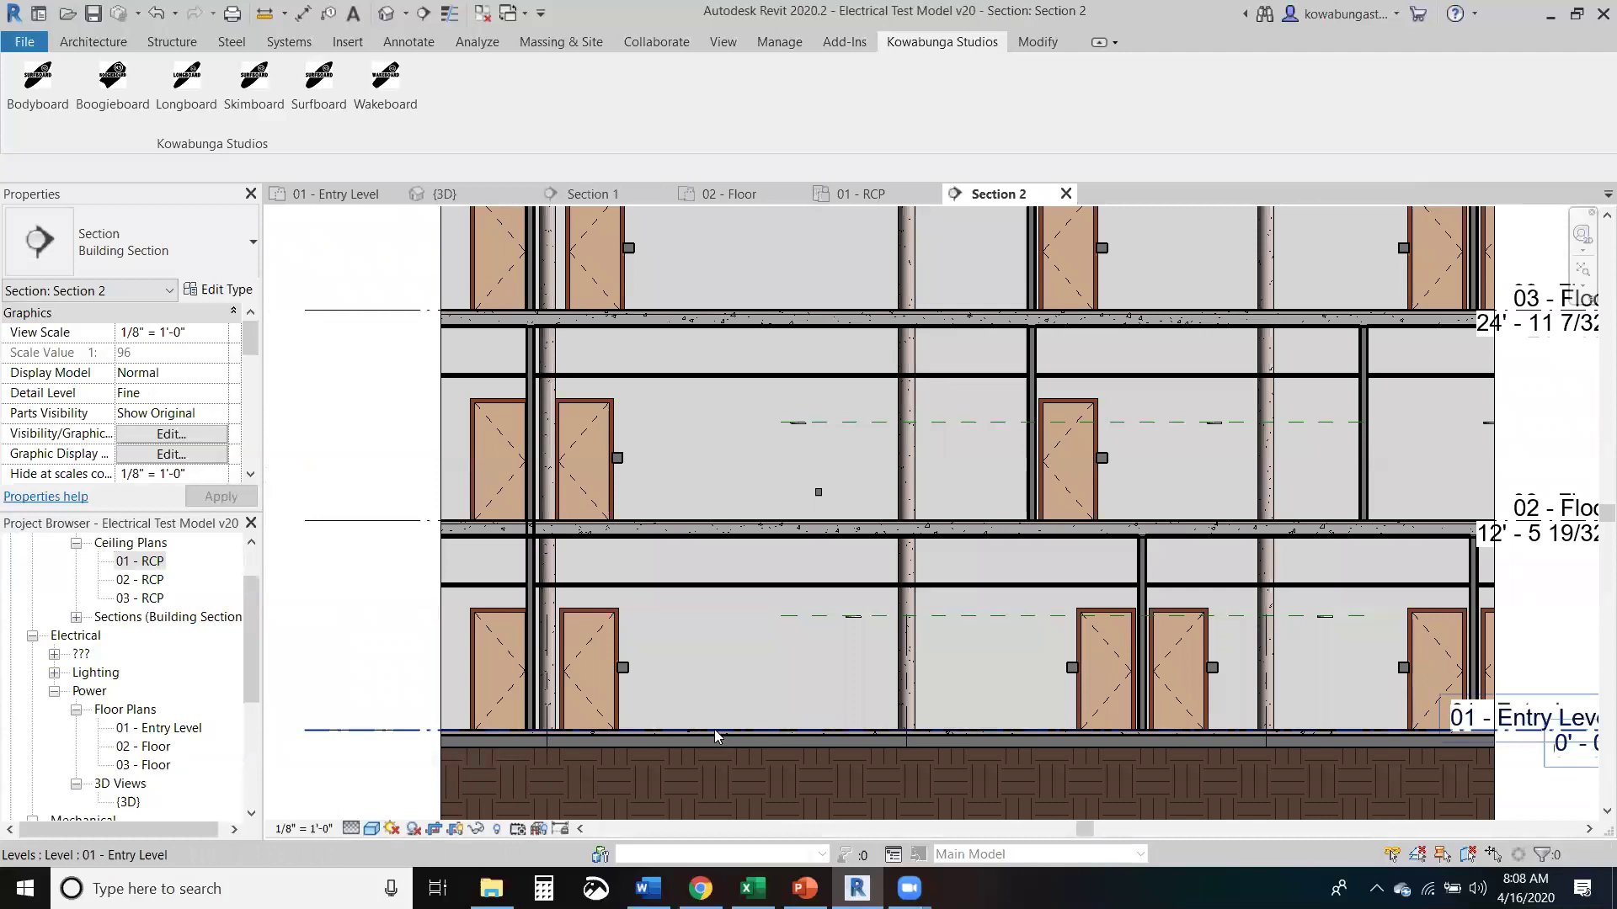
Step: Inspect the data devices, slab data outlets and linked Revit model in the section
scroll(880, 687, "down", 1)
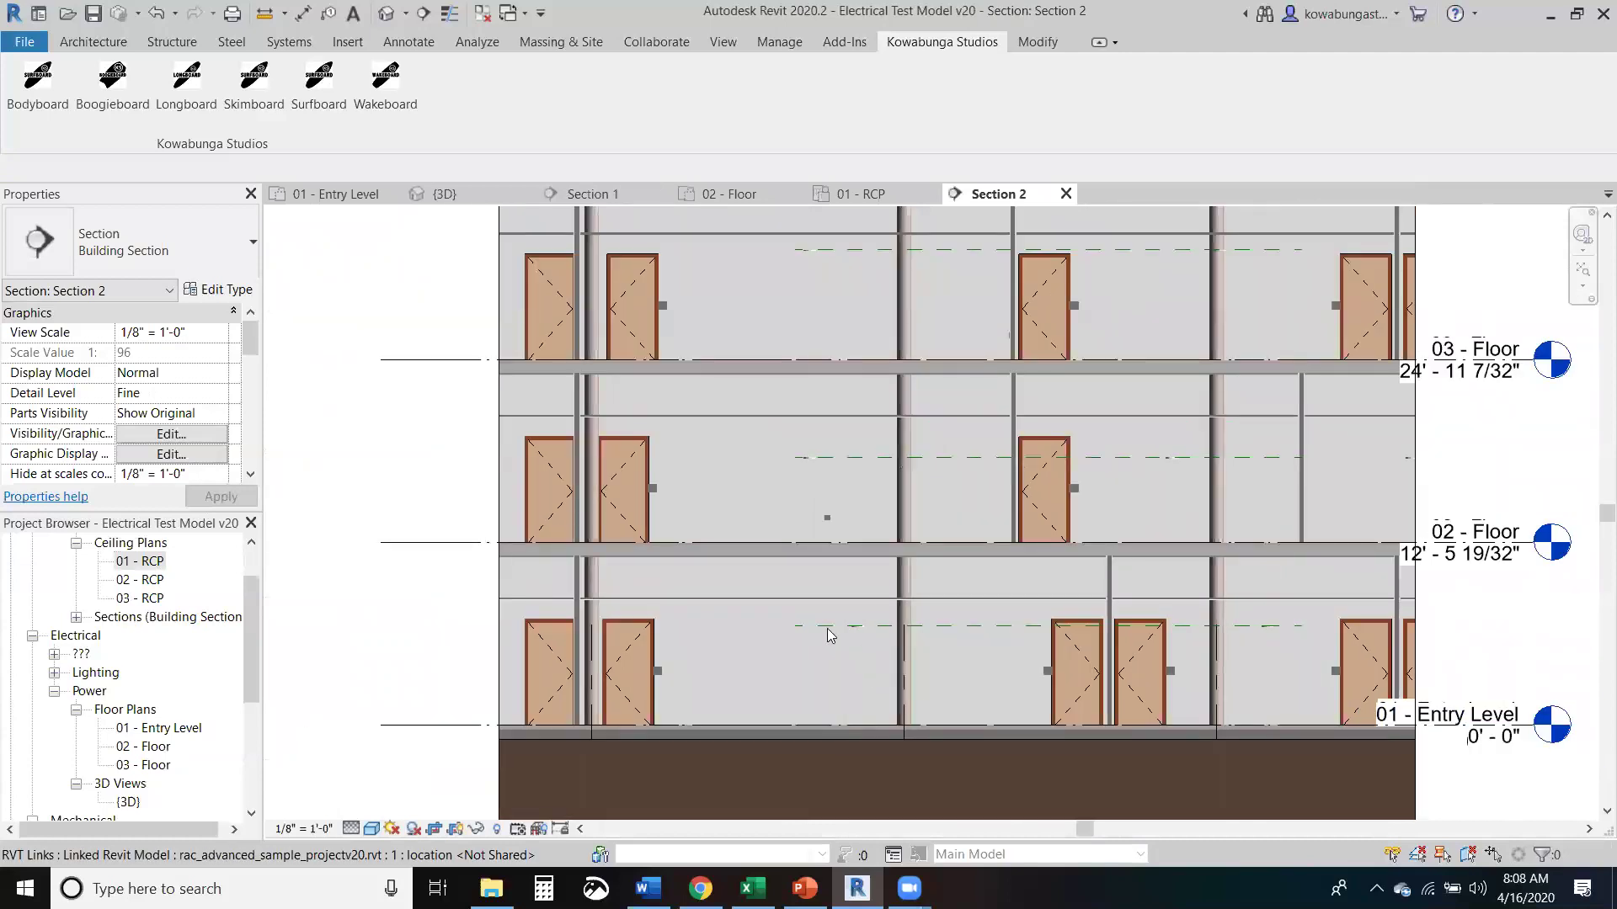
left_click_drag(1000, 610, 1086, 531)
scroll(1087, 531, "up", 3)
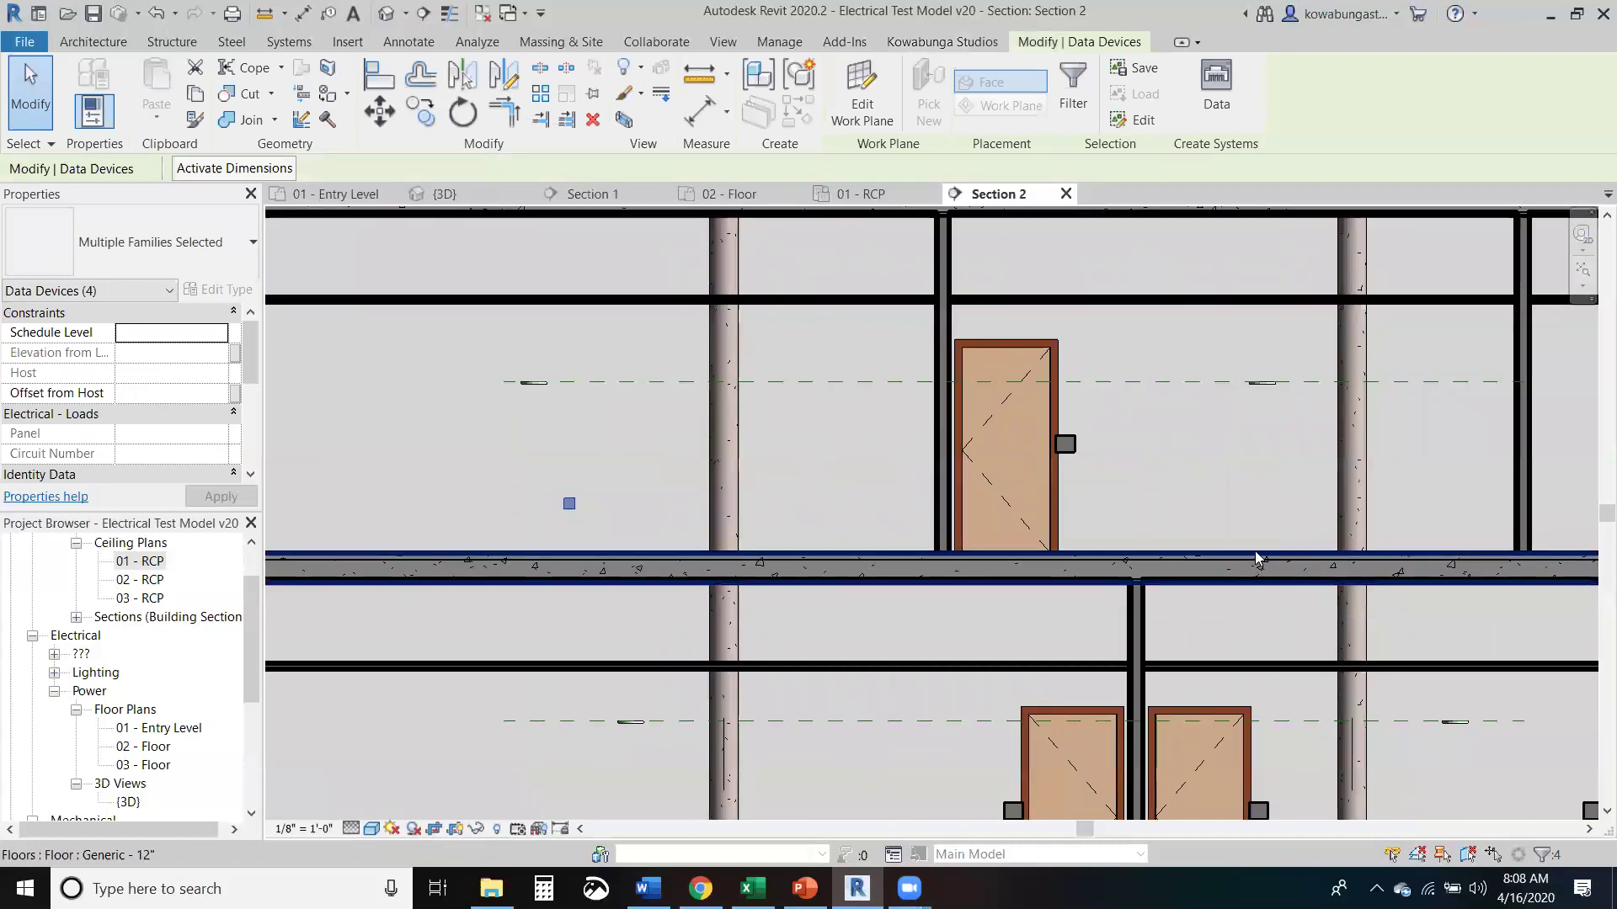
key("Escape")
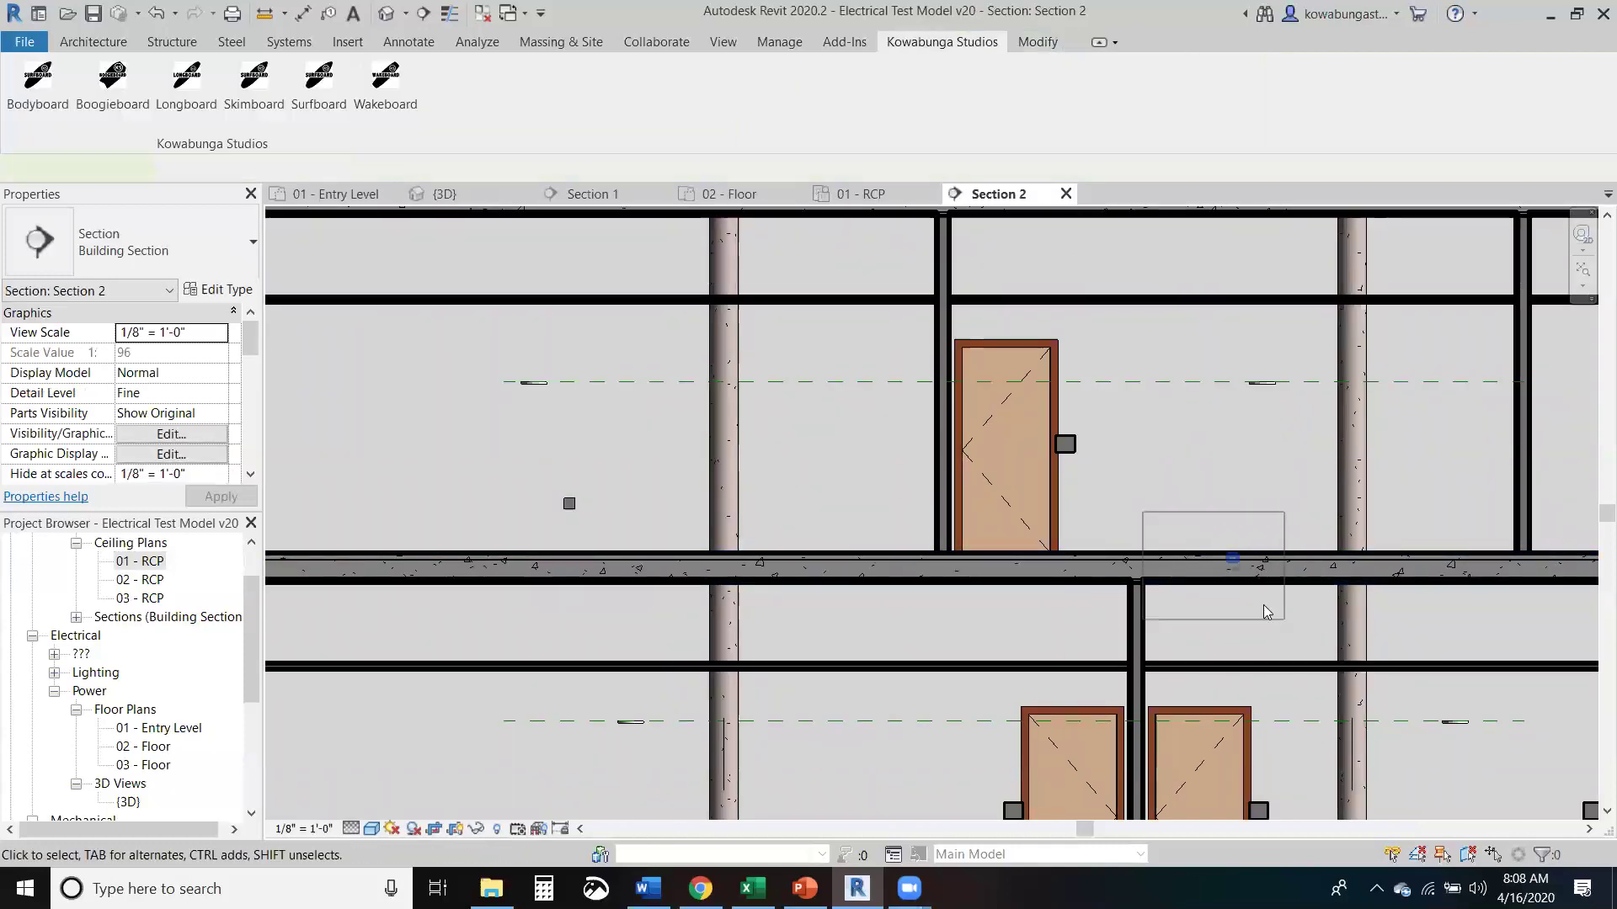
left_click(1232, 557)
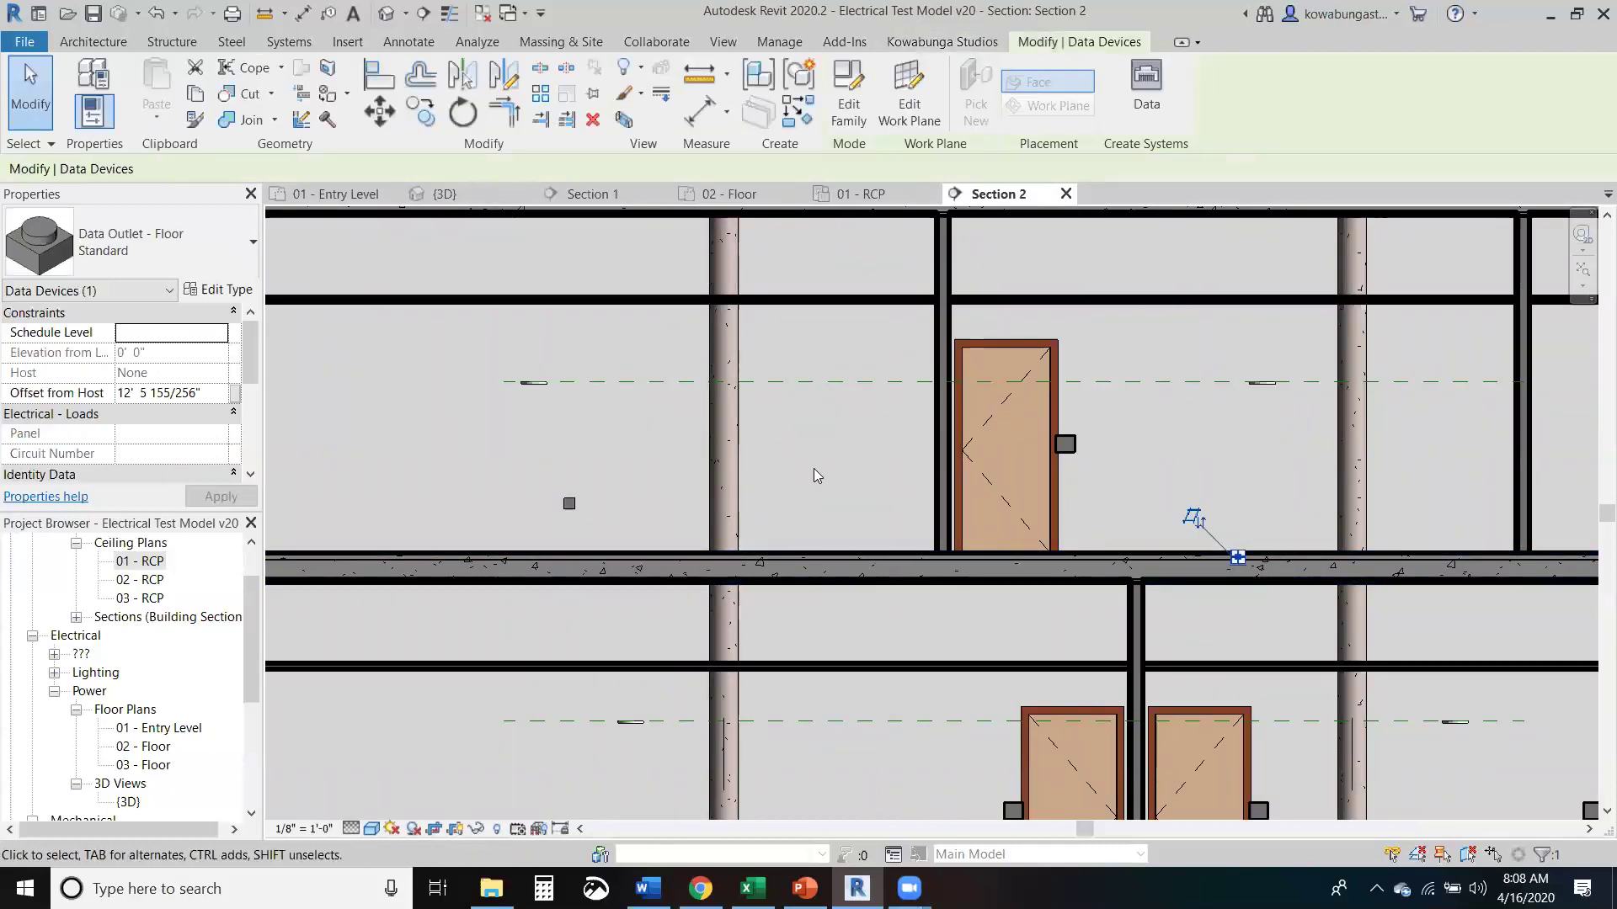
left_click(314, 516)
key("Escape")
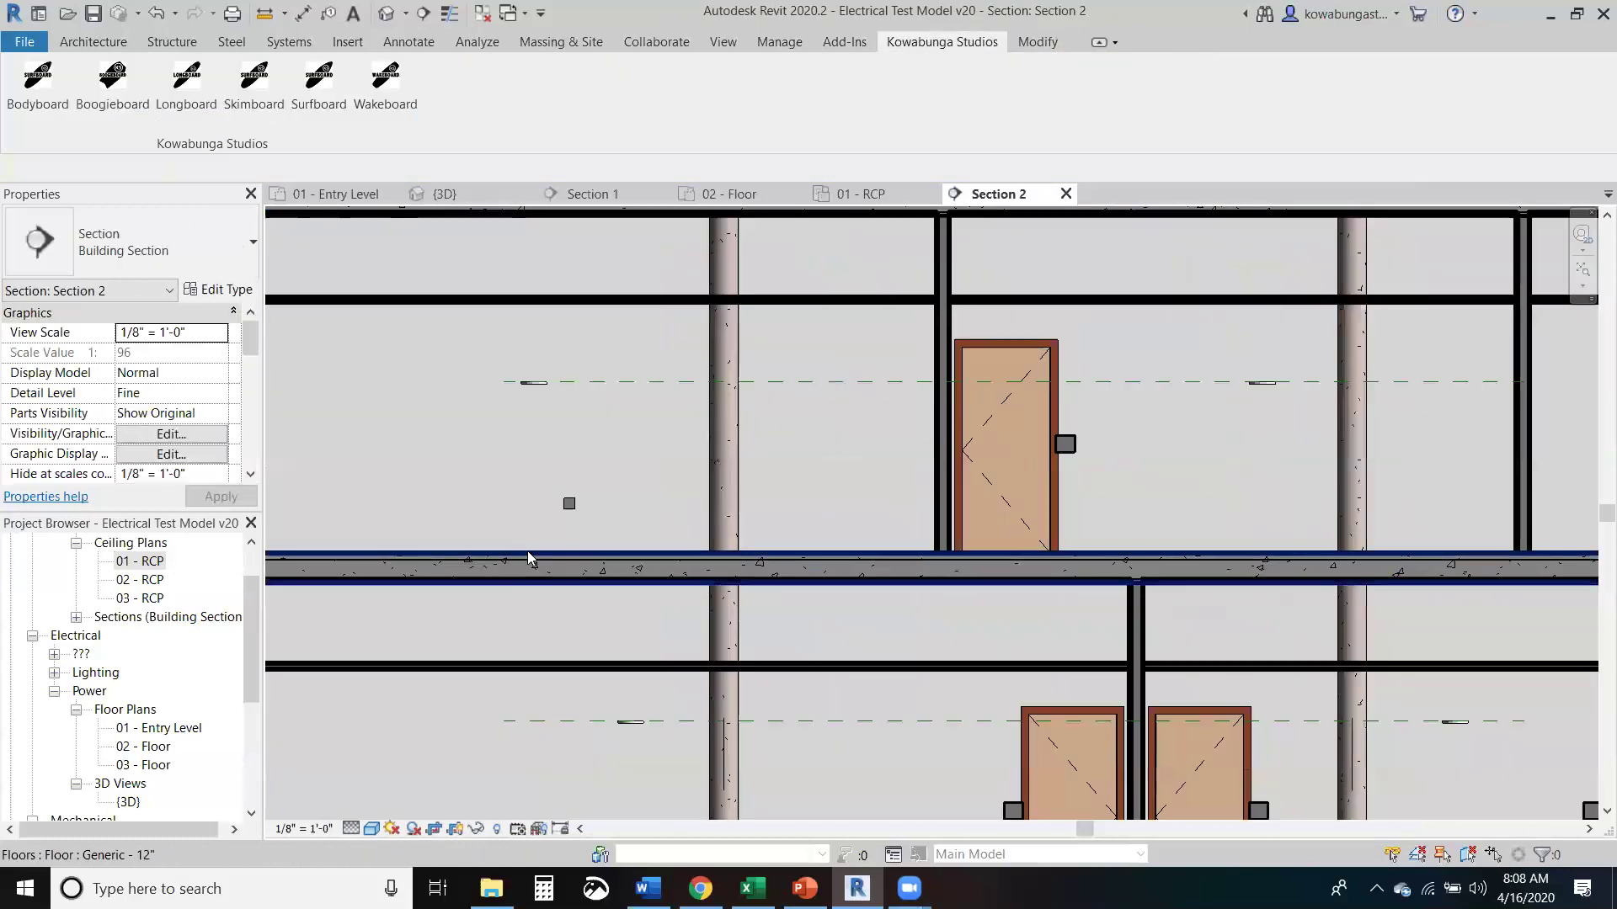
left_click_drag(337, 525, 640, 644)
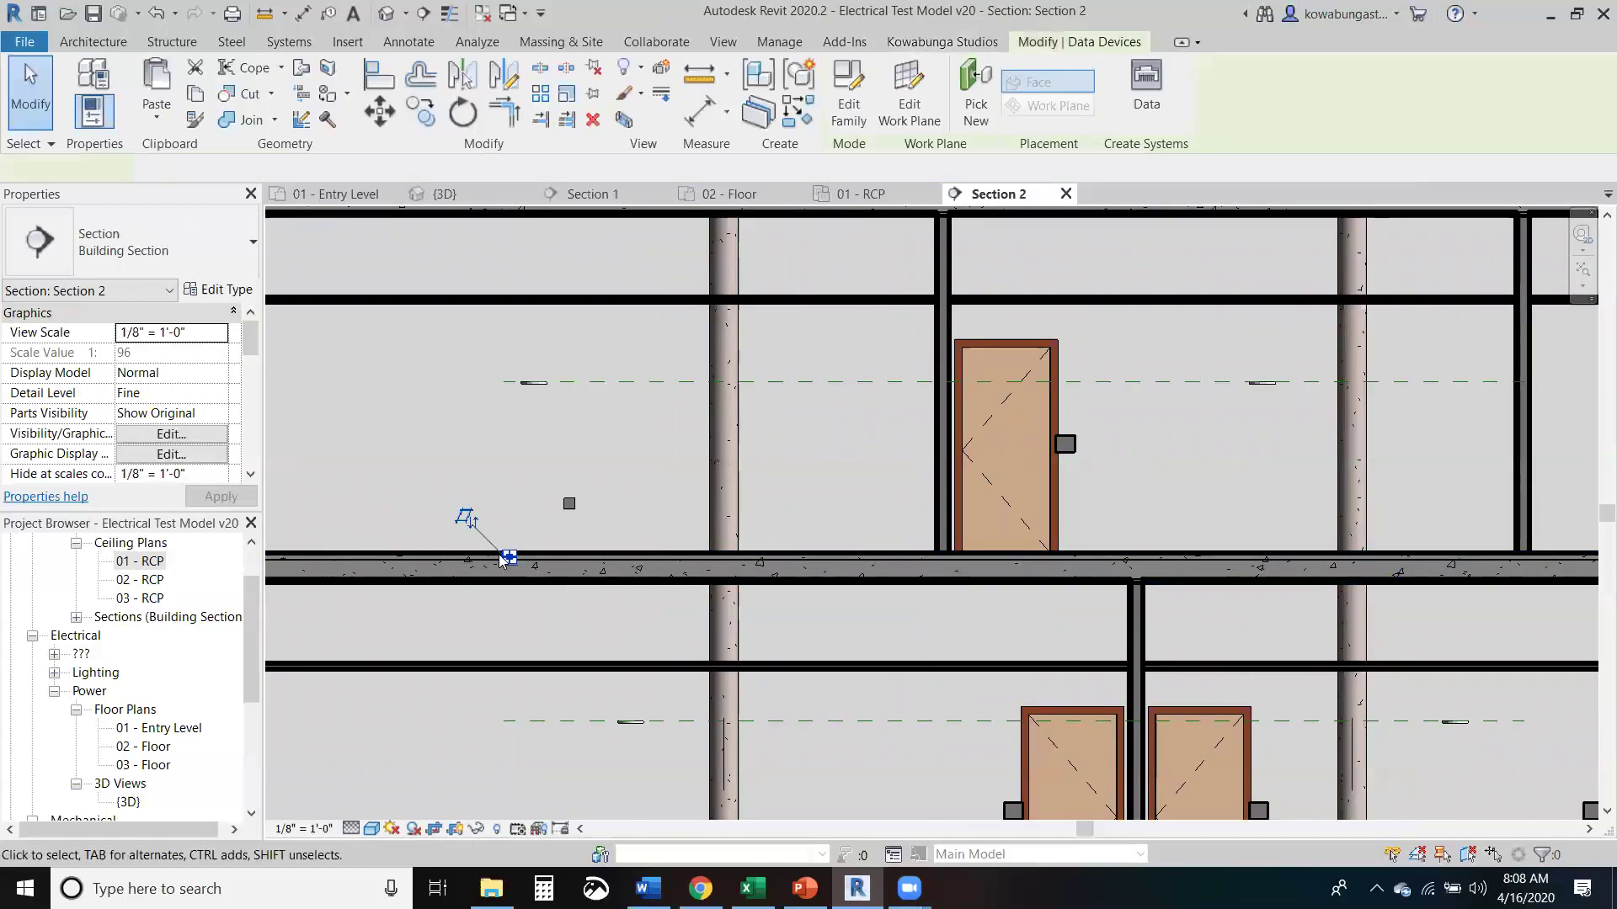
left_click(591, 252)
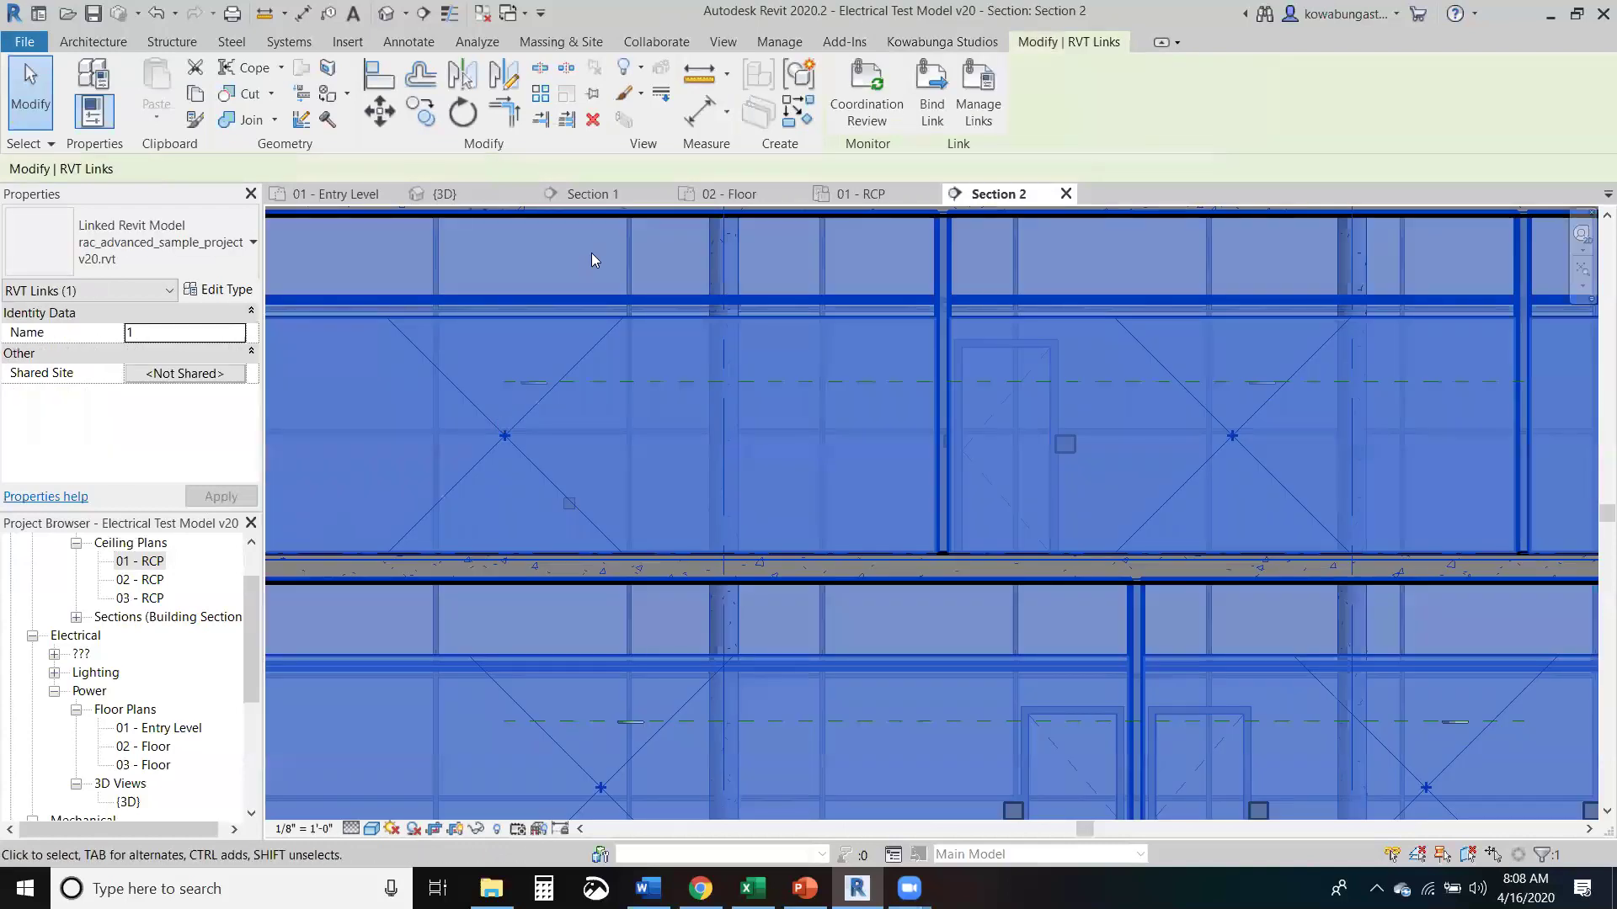
key("Escape")
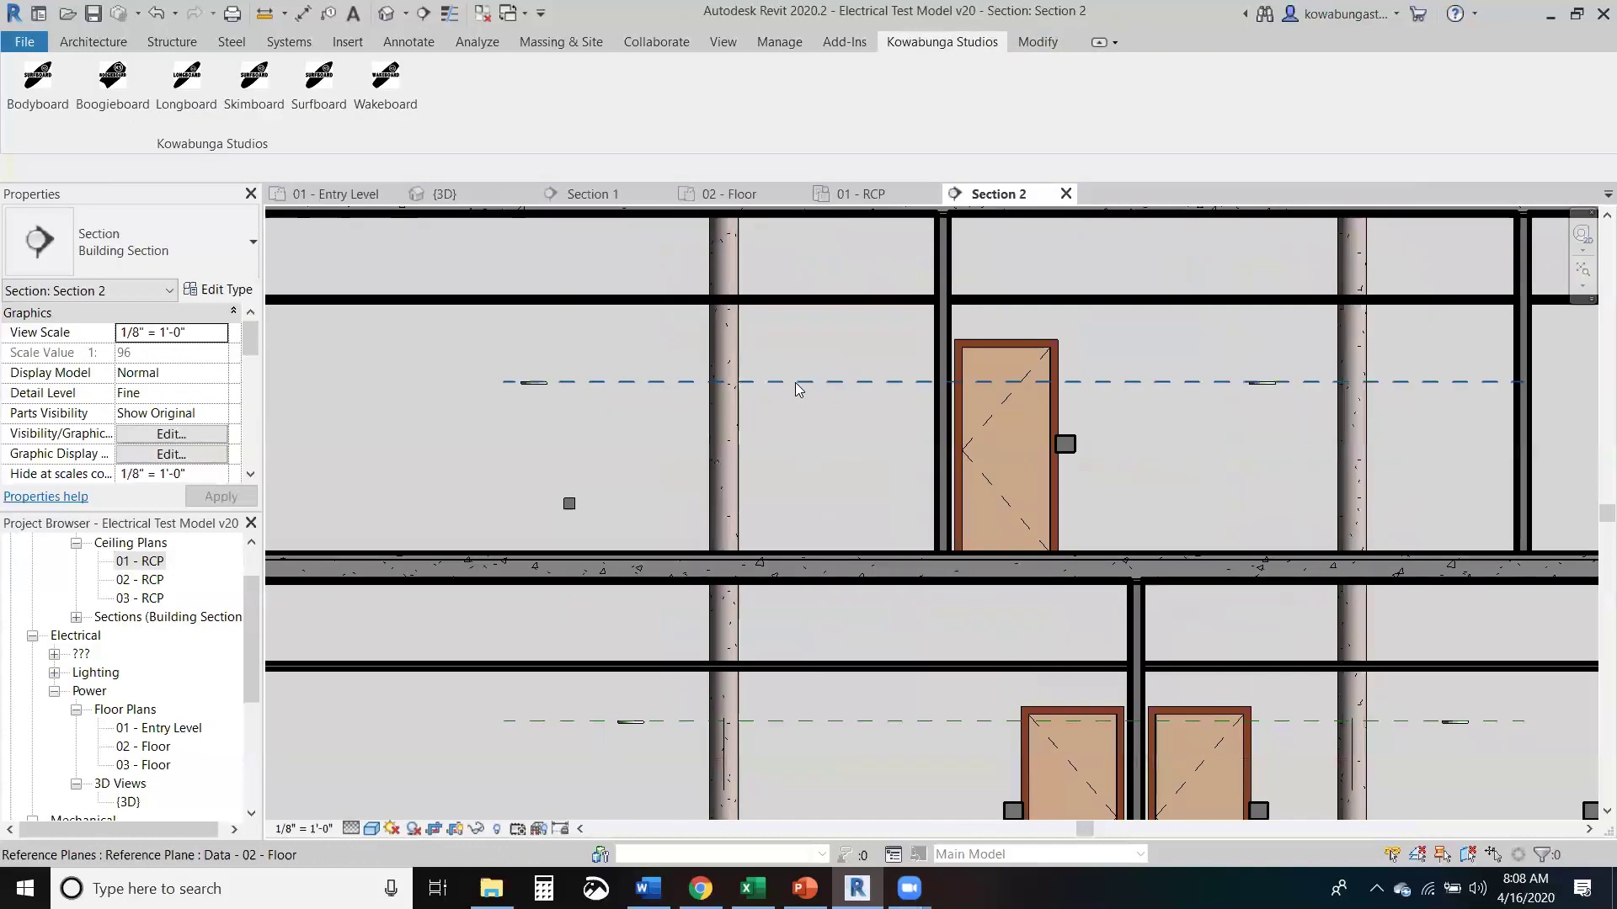
Step: Raise the Data reference planes for 02 - Floor, 01 - Entry Level and 03 - Floor onto their floors
left_click(1162, 383)
left_click_drag(1156, 353, 1159, 317)
key("Escape")
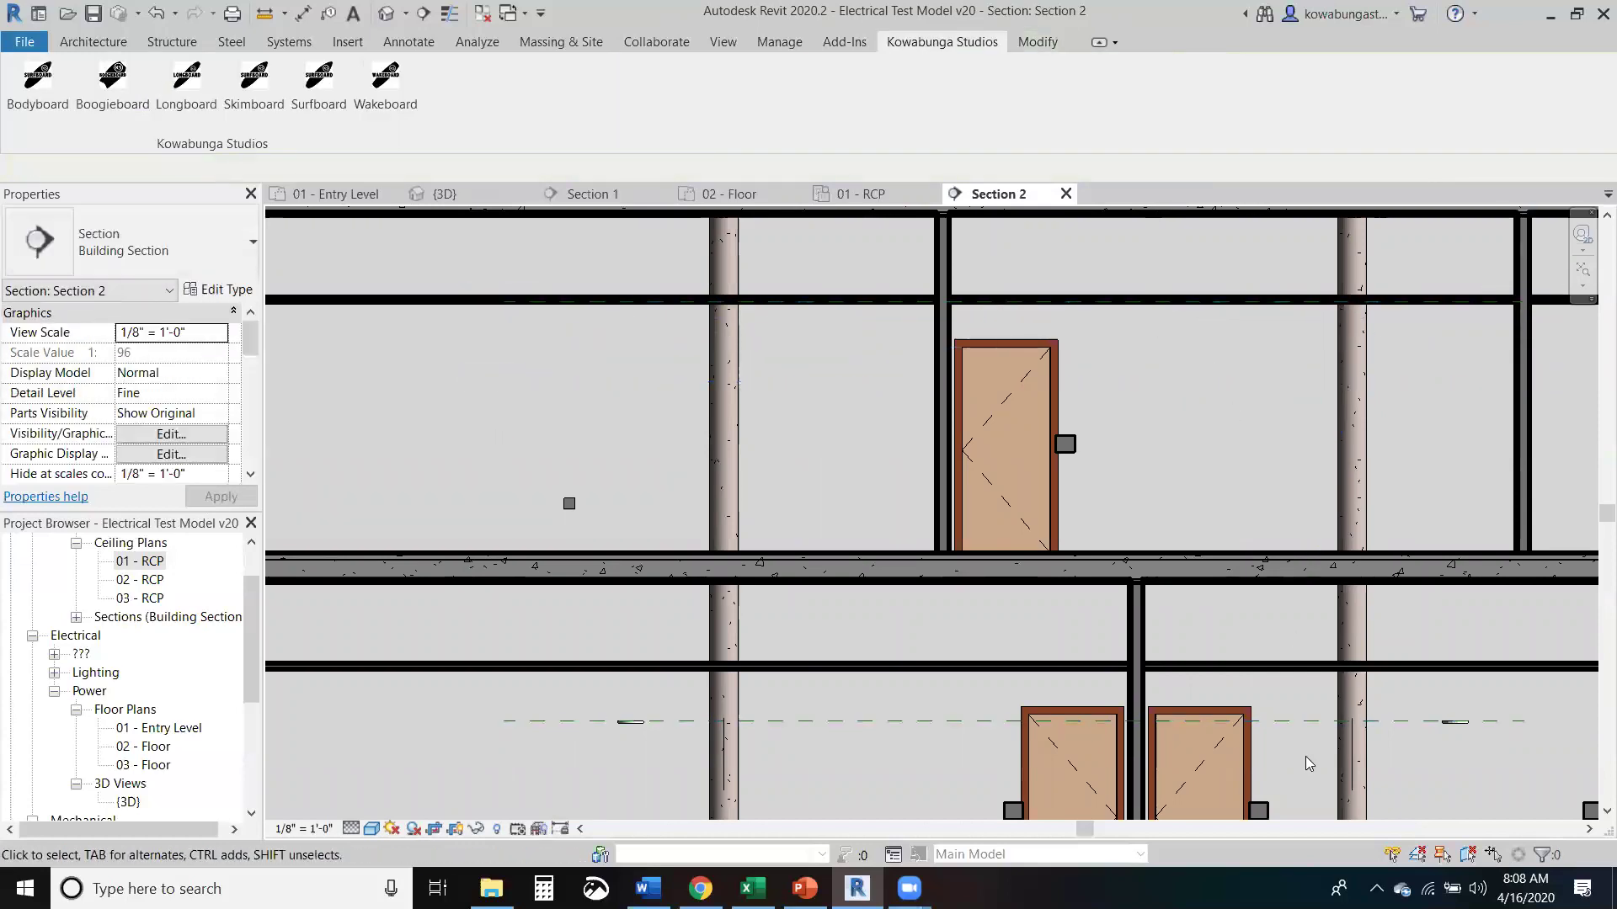
left_click_drag(1305, 731, 1308, 673)
key("Escape")
middle_click_drag(996, 531, 903, 490)
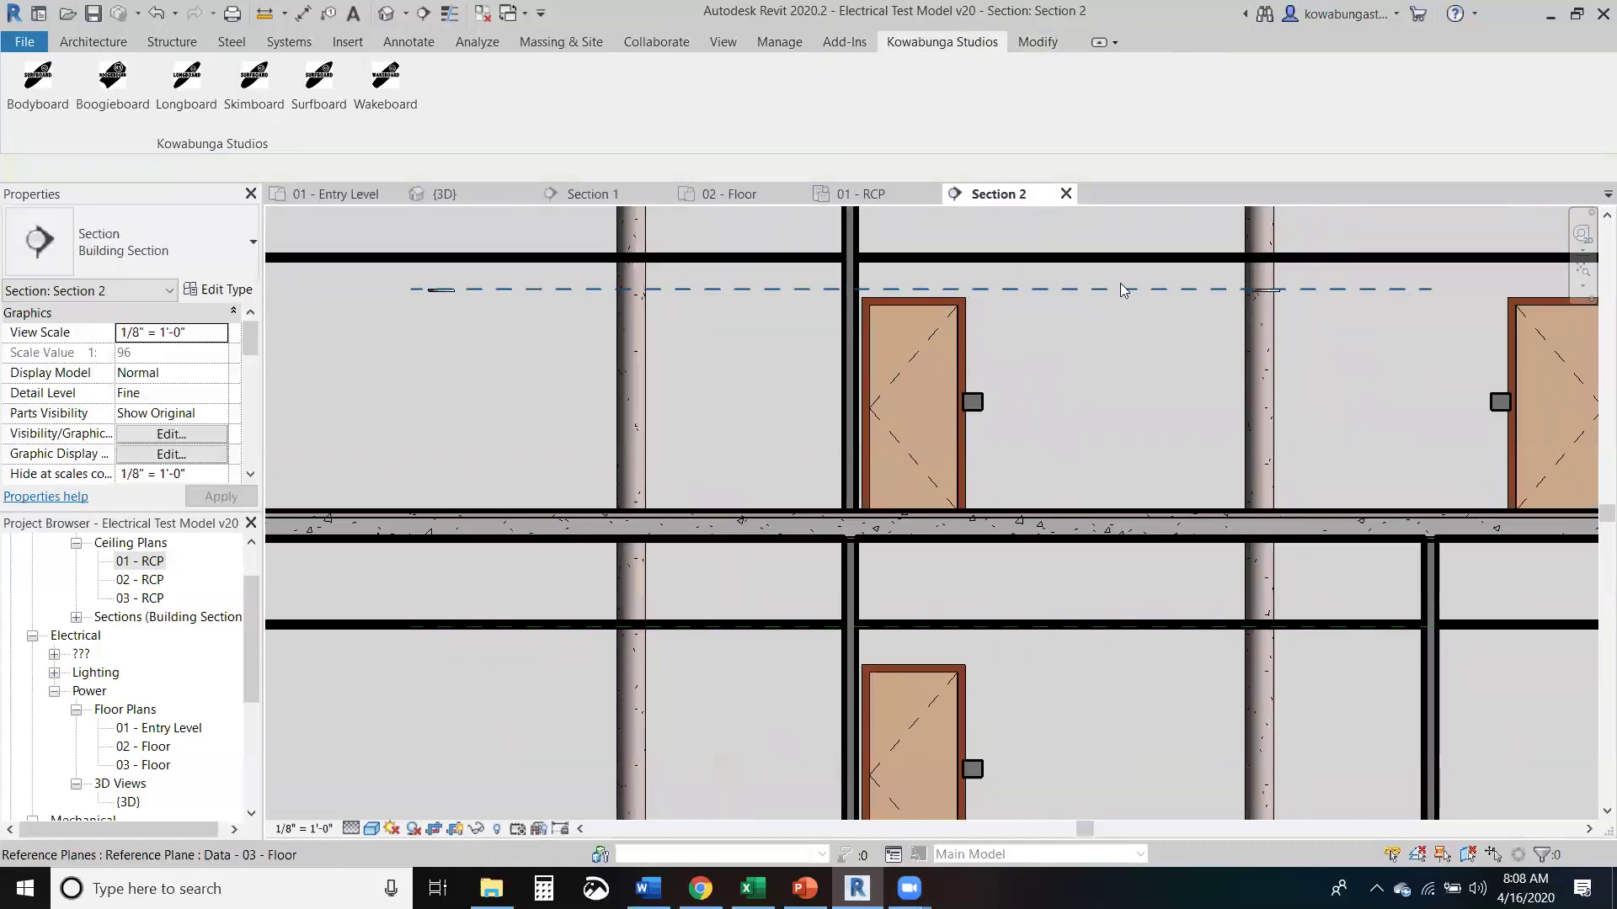
left_click_drag(1120, 291, 1113, 257)
key("Escape")
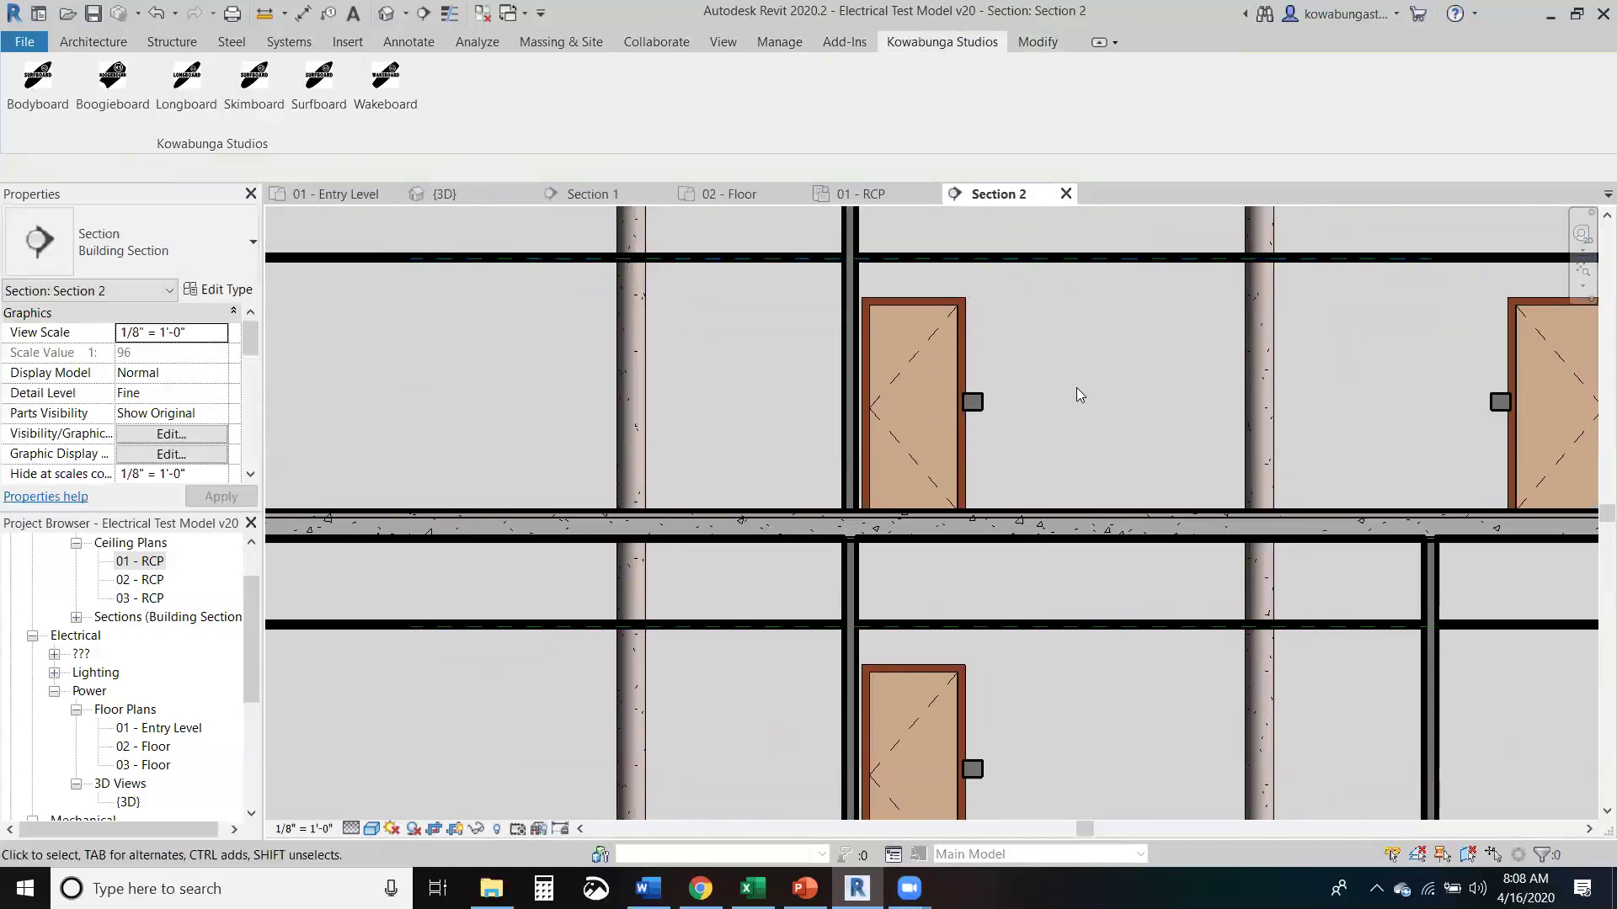
Step: Review 01 - RCP's lobby, lounge, corridor and Instruction rooms, then open 03 - RCP
left_click(867, 194)
scroll(718, 538, "down", 3)
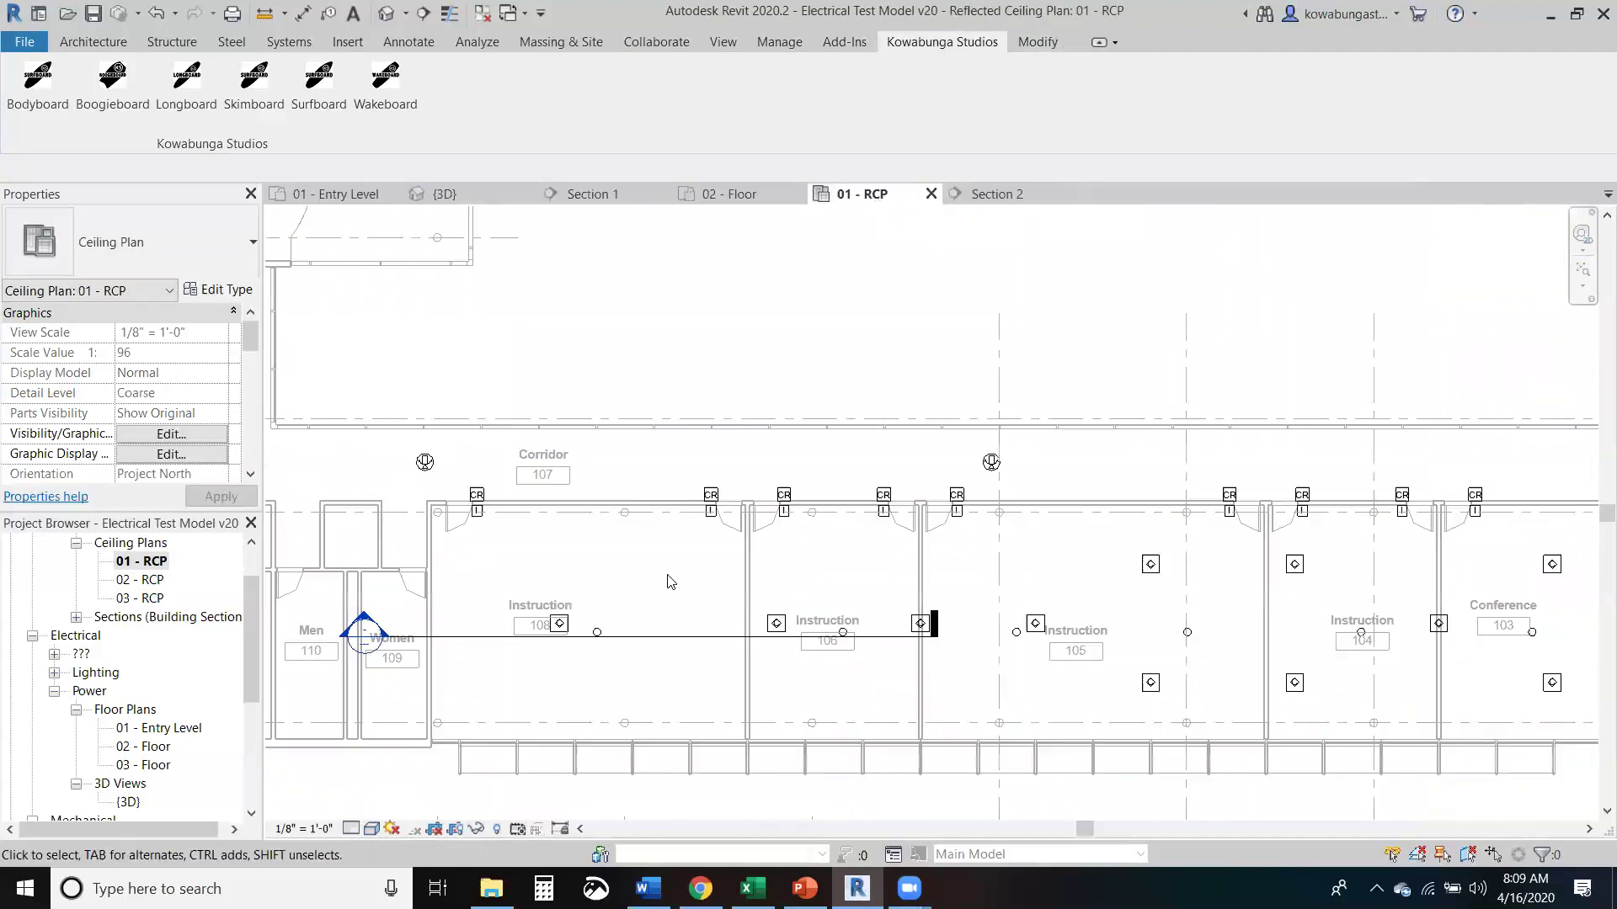
scroll(667, 577, "up", 2)
middle_click_drag(718, 443, 946, 779)
scroll(1060, 362, "down", 3)
scroll(1059, 363, "down", 3)
scroll(1033, 678, "up", 1)
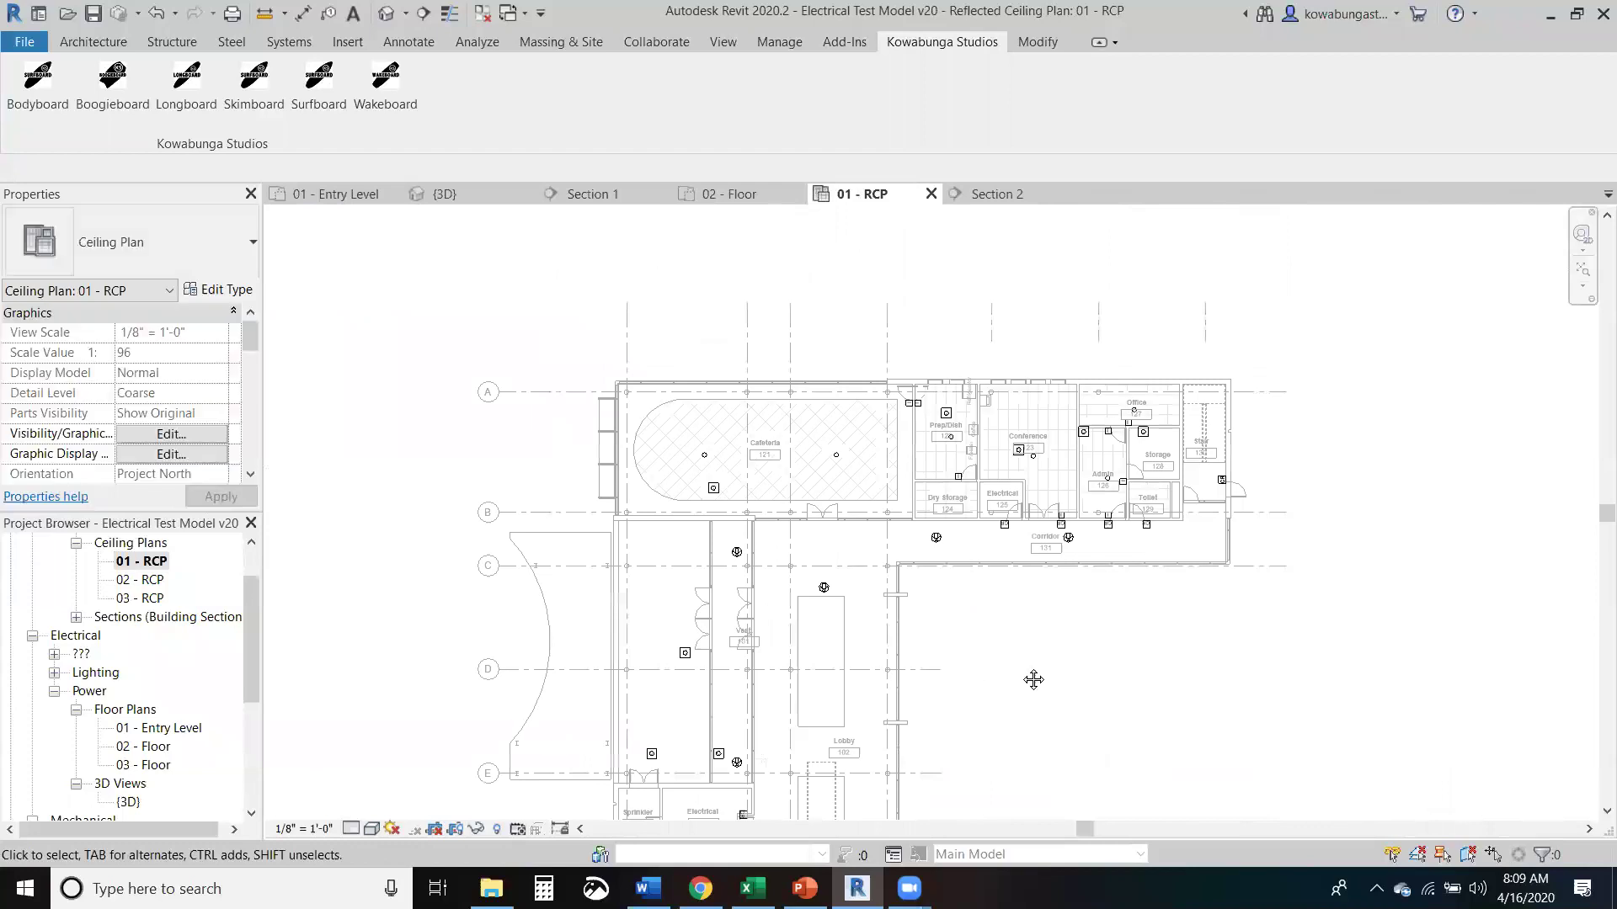
scroll(985, 559, "up", 2)
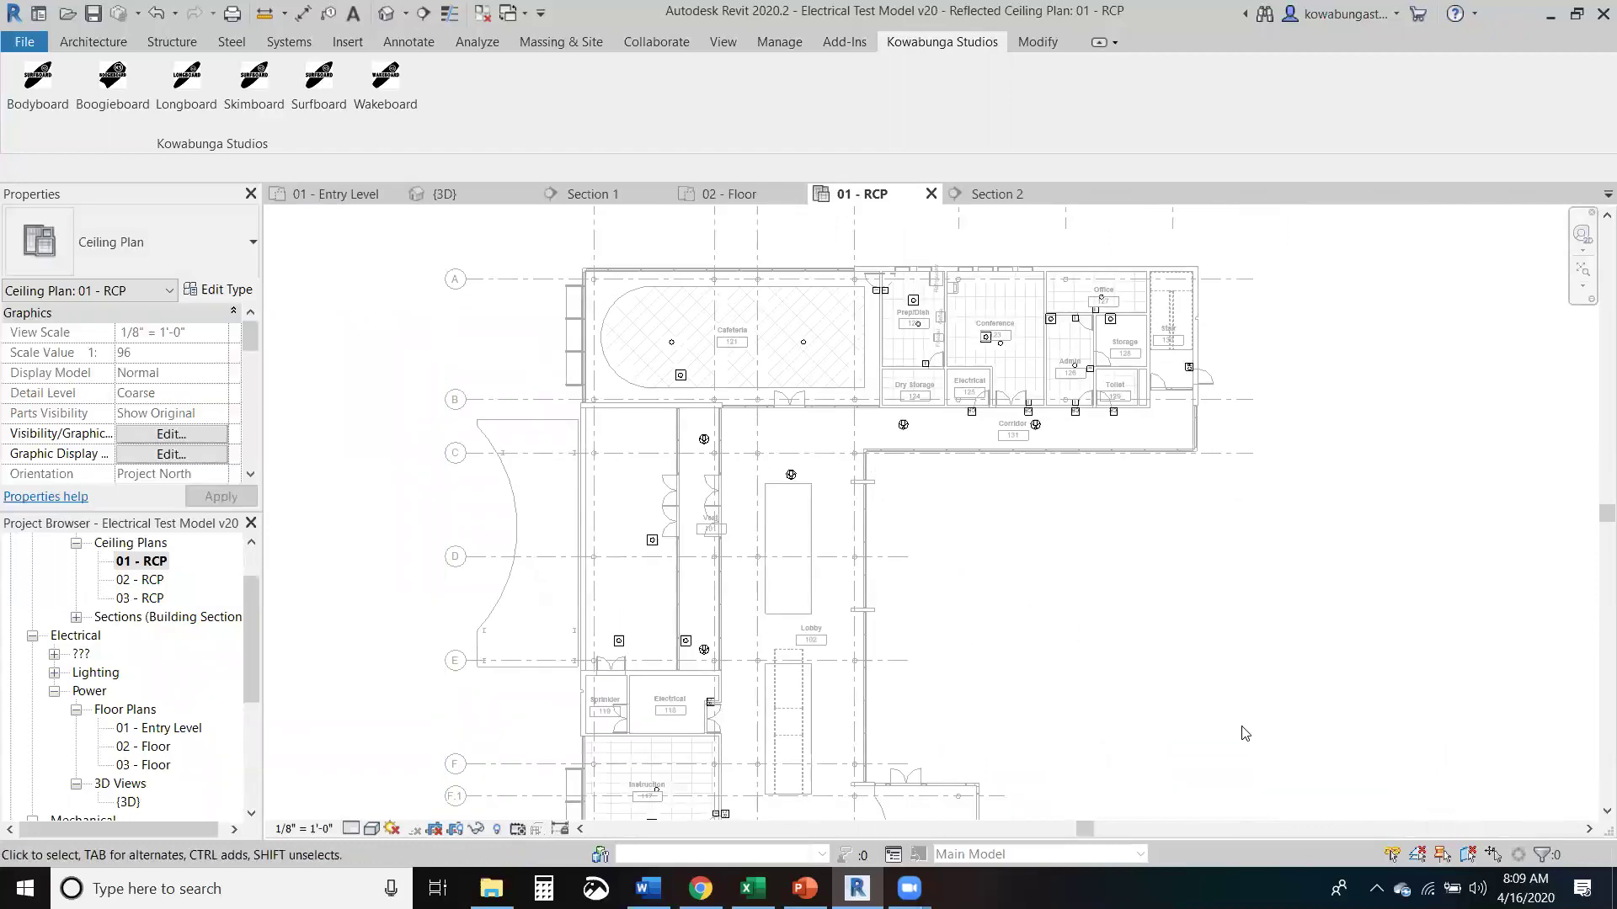
middle_click_drag(1245, 733, 837, 298)
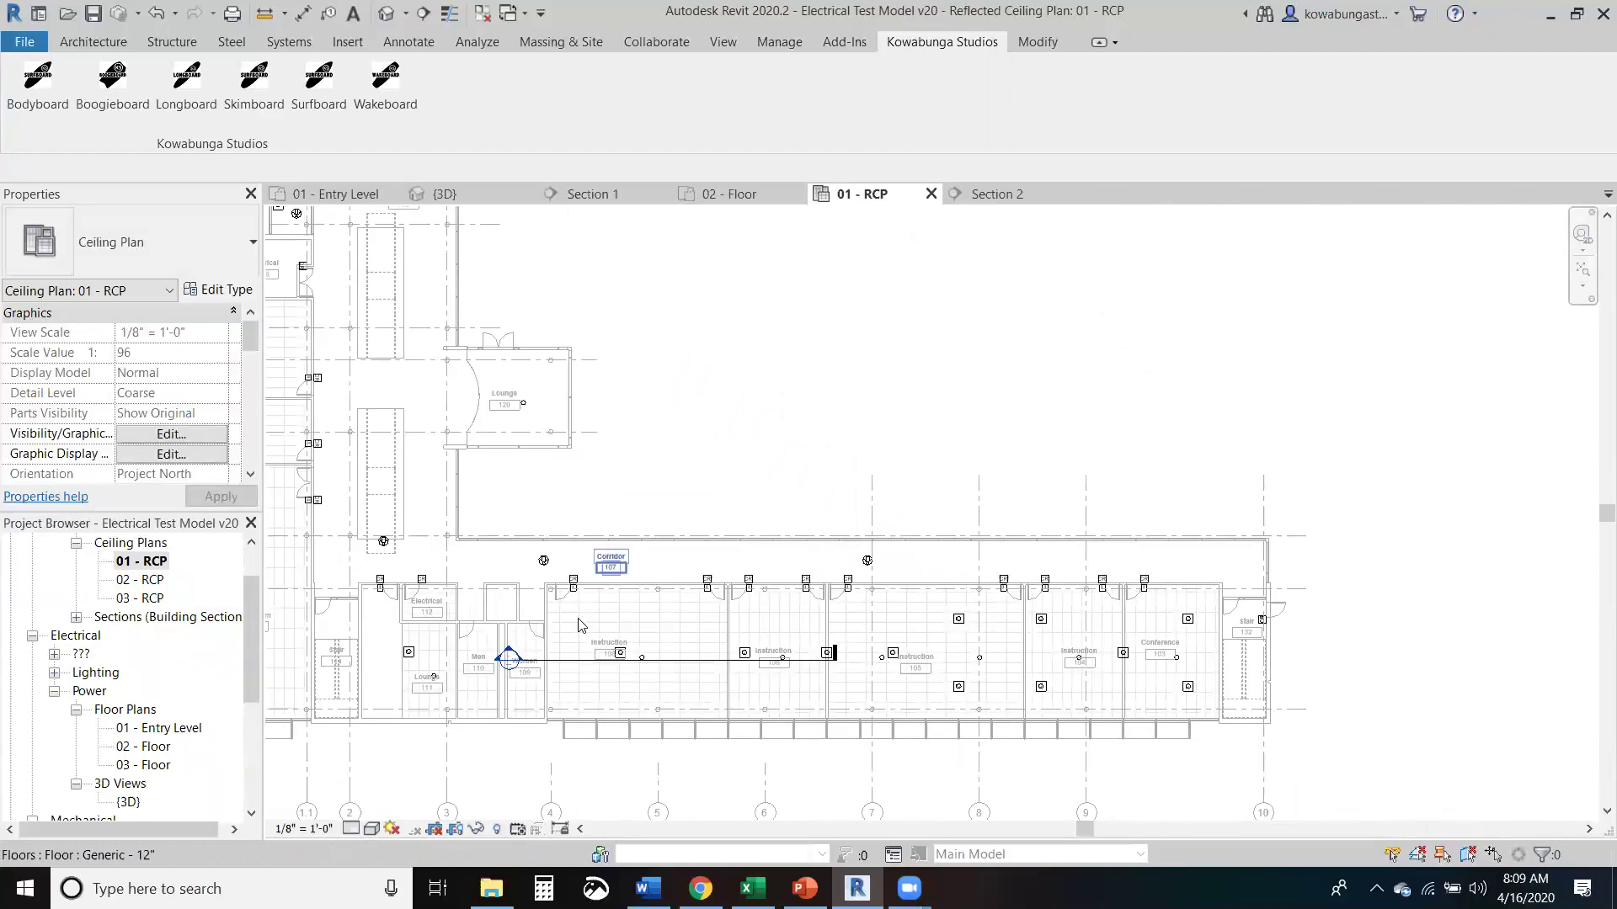
middle_click_drag(578, 624, 705, 617)
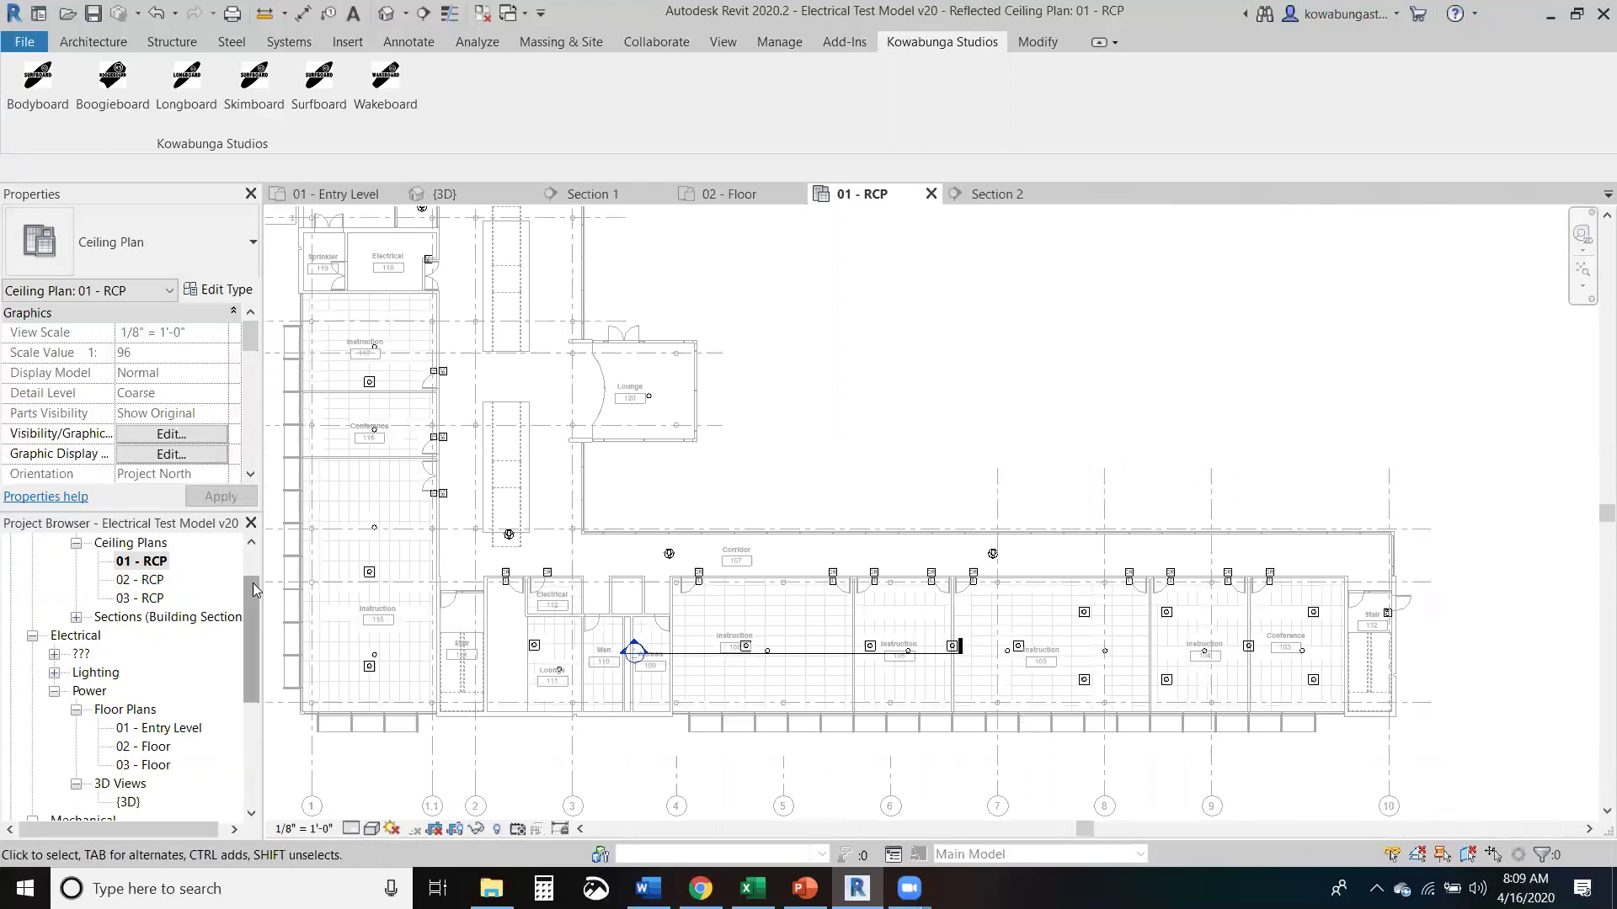
left_click(144, 599)
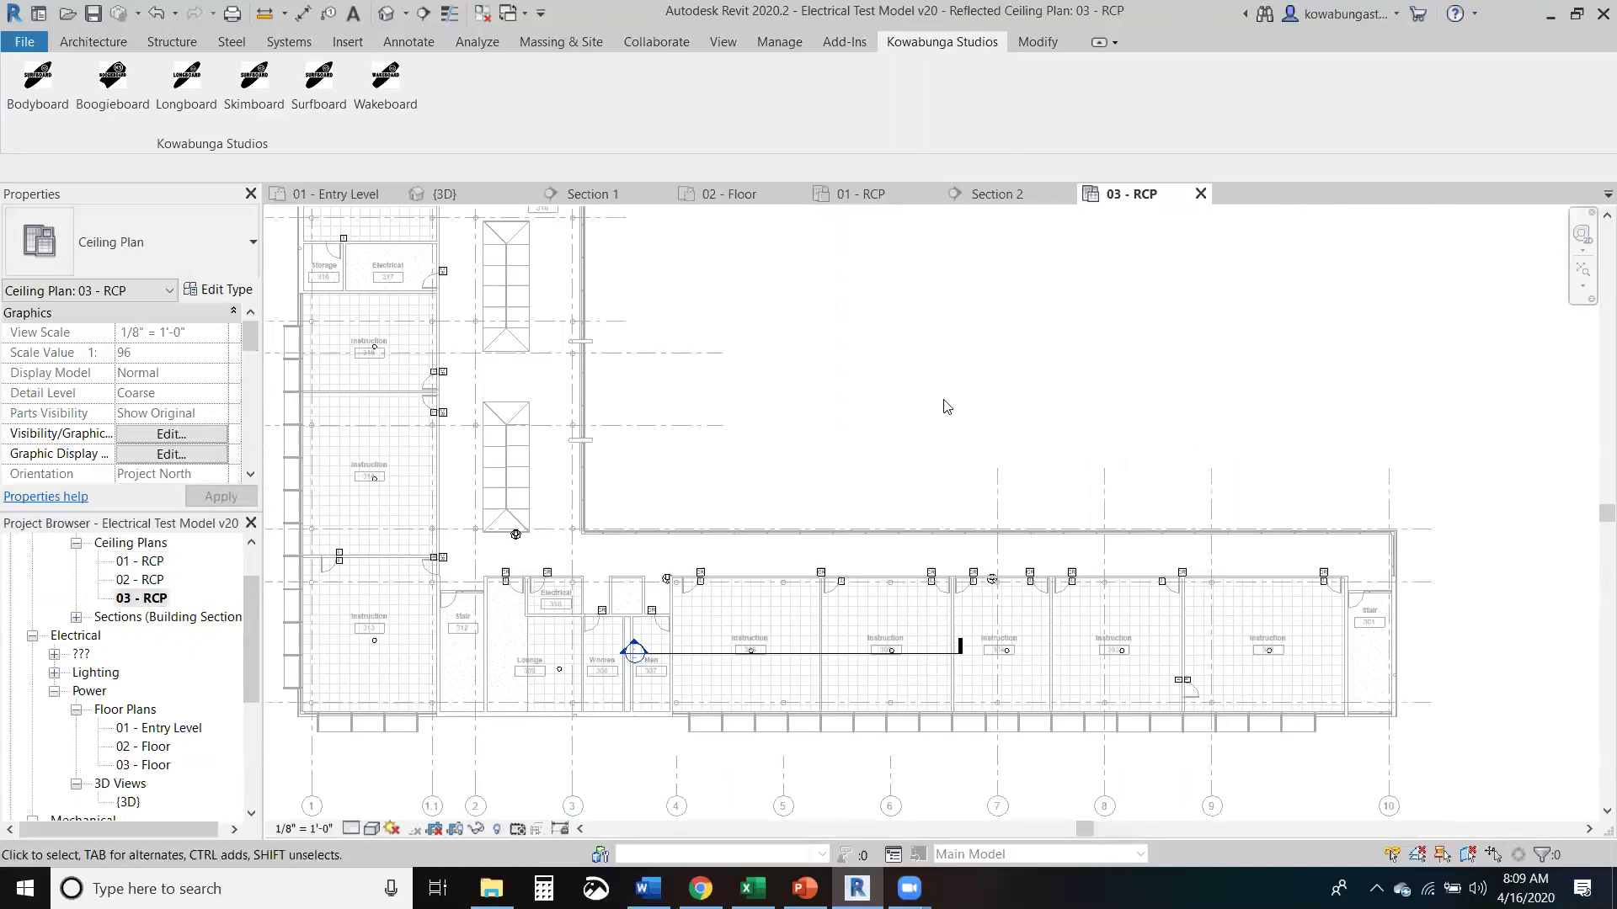